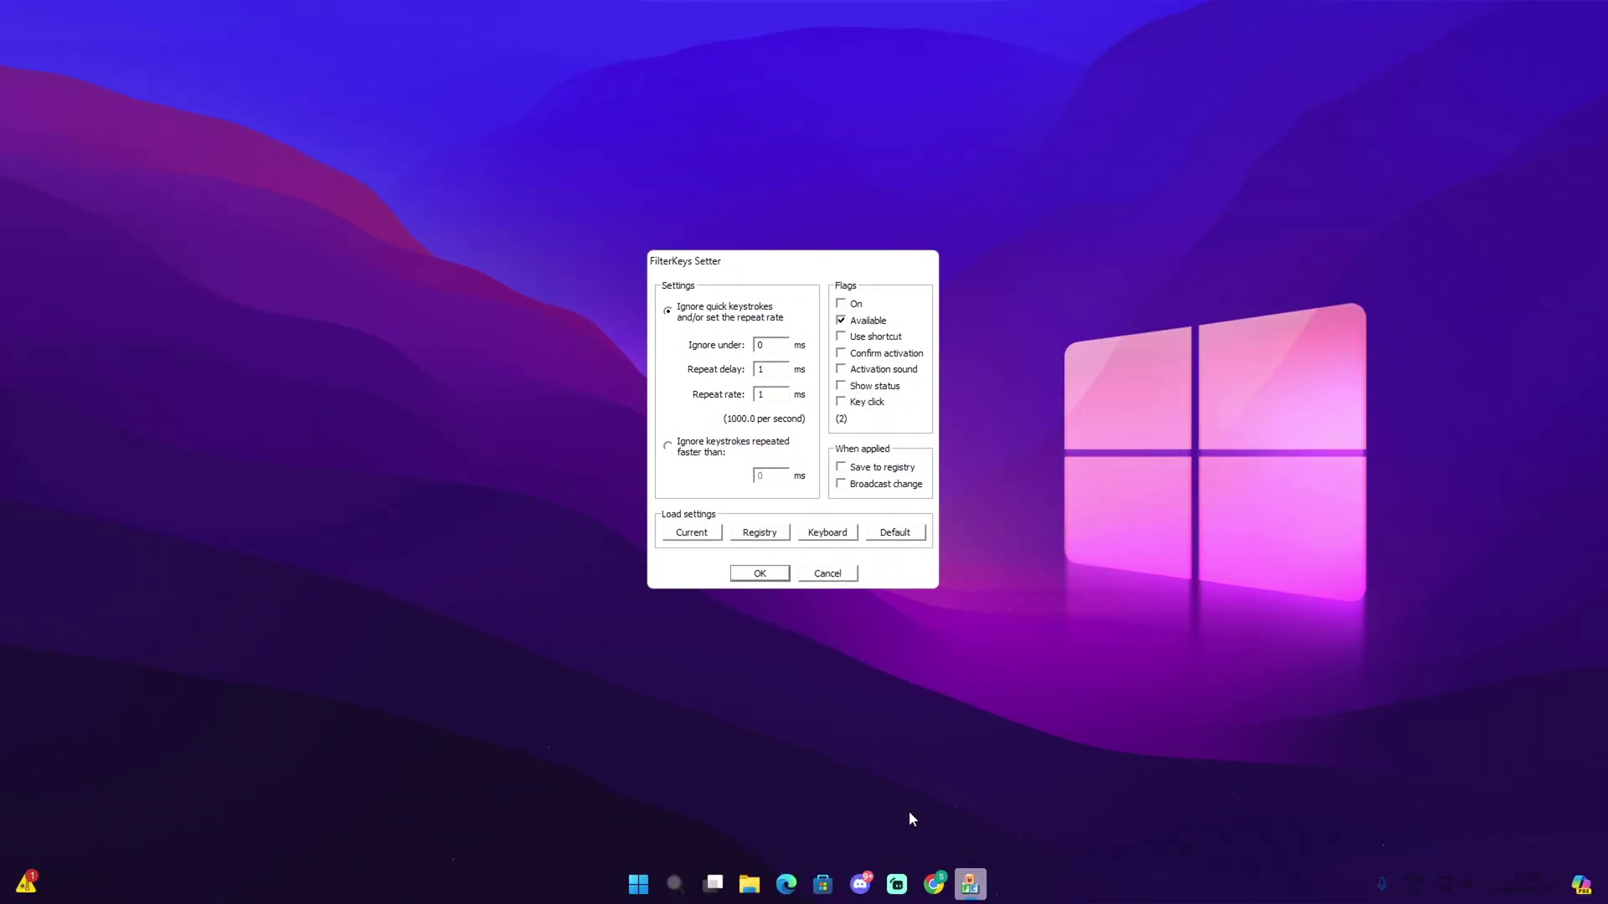
- Switch to Google Chrome and run a web search for "Filter keys Download"
{"action": "left_click", "coordinate": [934, 884]}
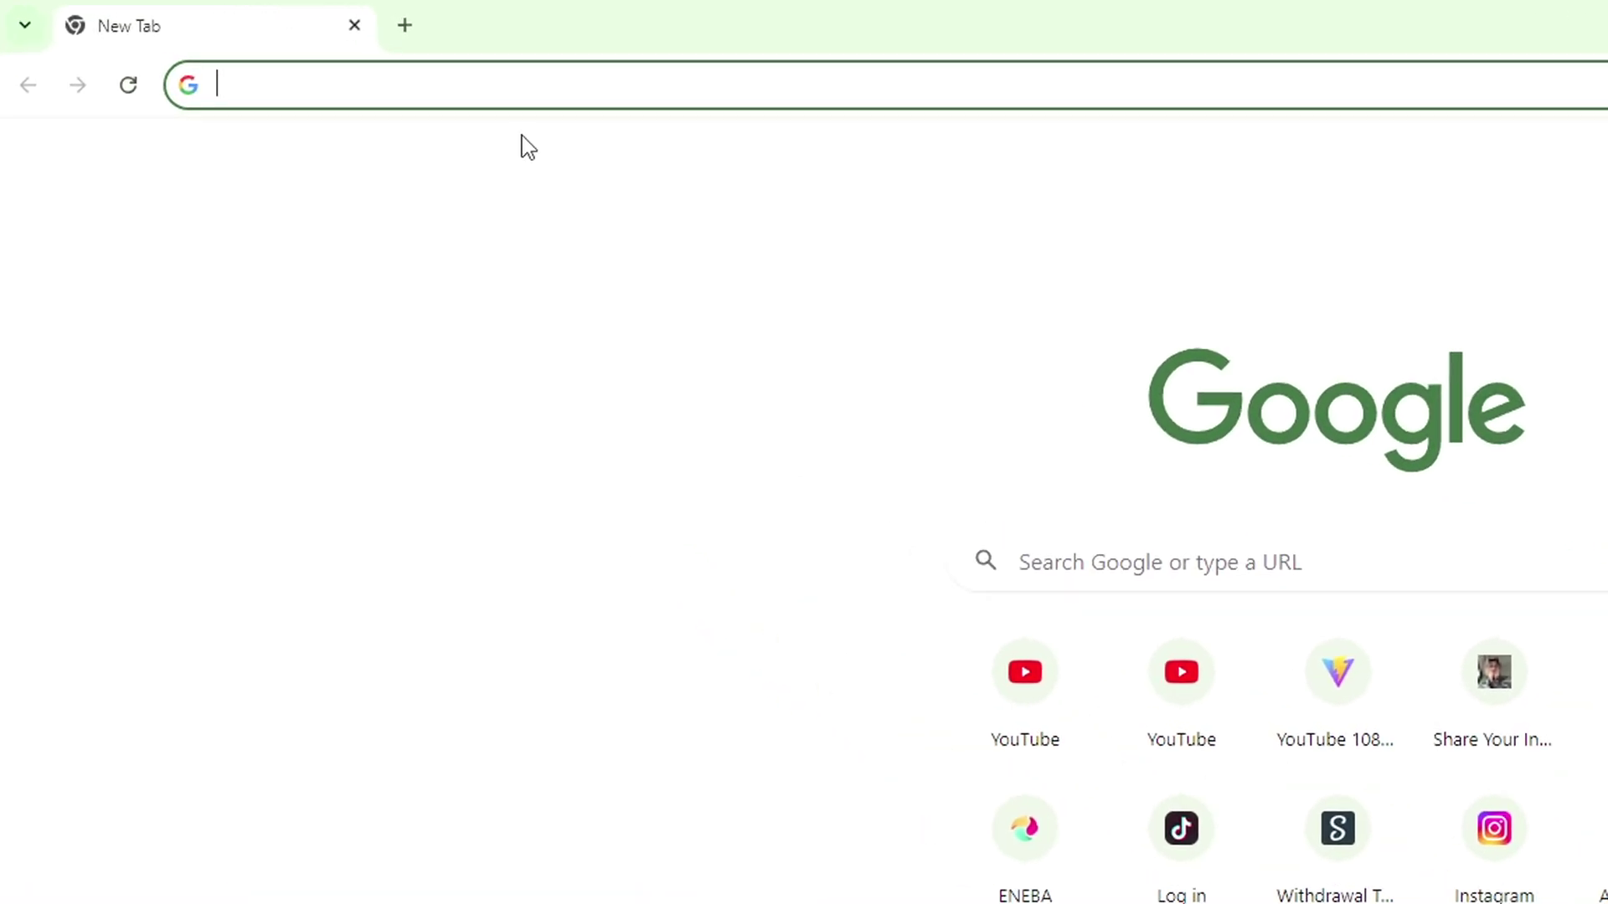
{"action": "type", "text": "FIL"}
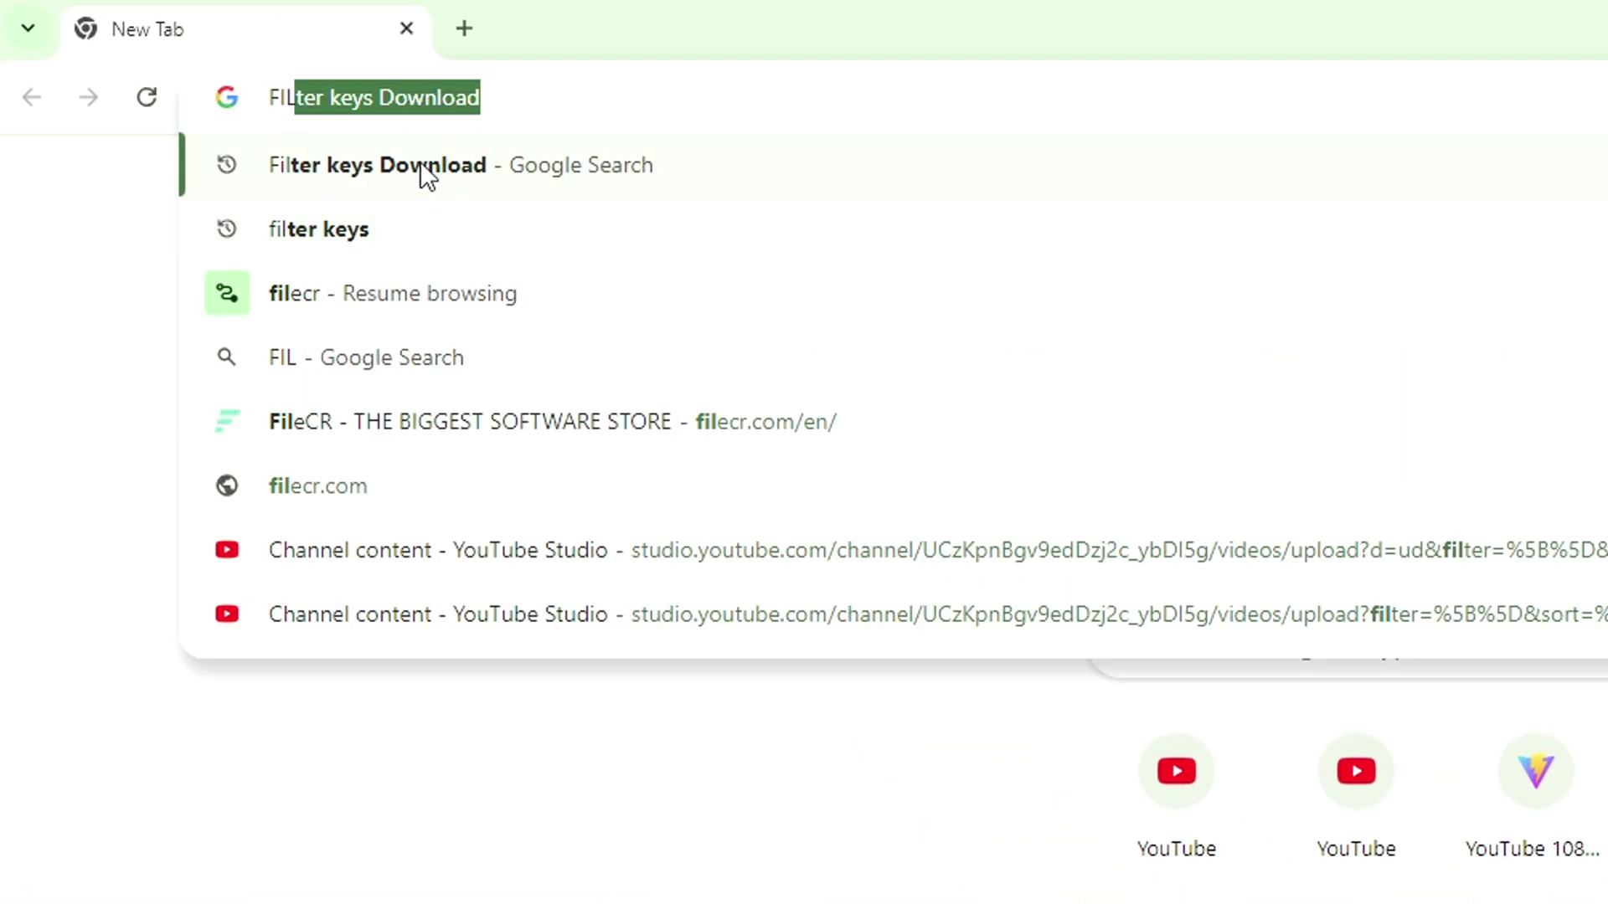
{"action": "left_click", "coordinate": [420, 160]}
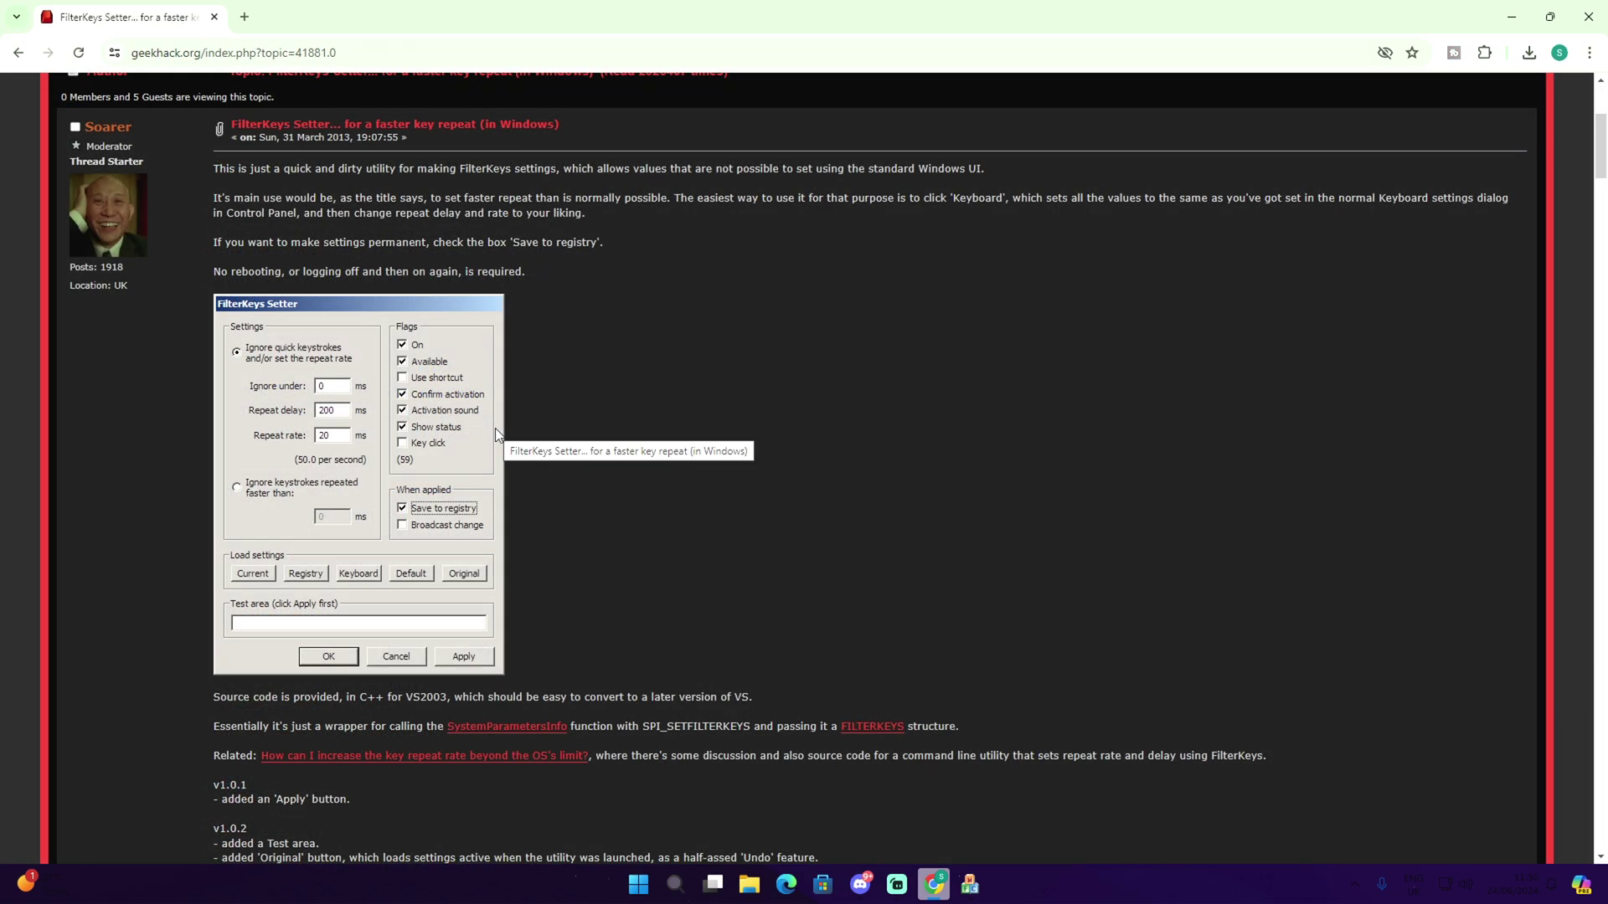
- Download FilterKeysSetter_1.0.zip from the attachments of the geekhack FilterKeys Setter thread
{"action": "scroll", "coordinate": [495, 429], "scroll_direction": "down", "scroll_amount": 4}
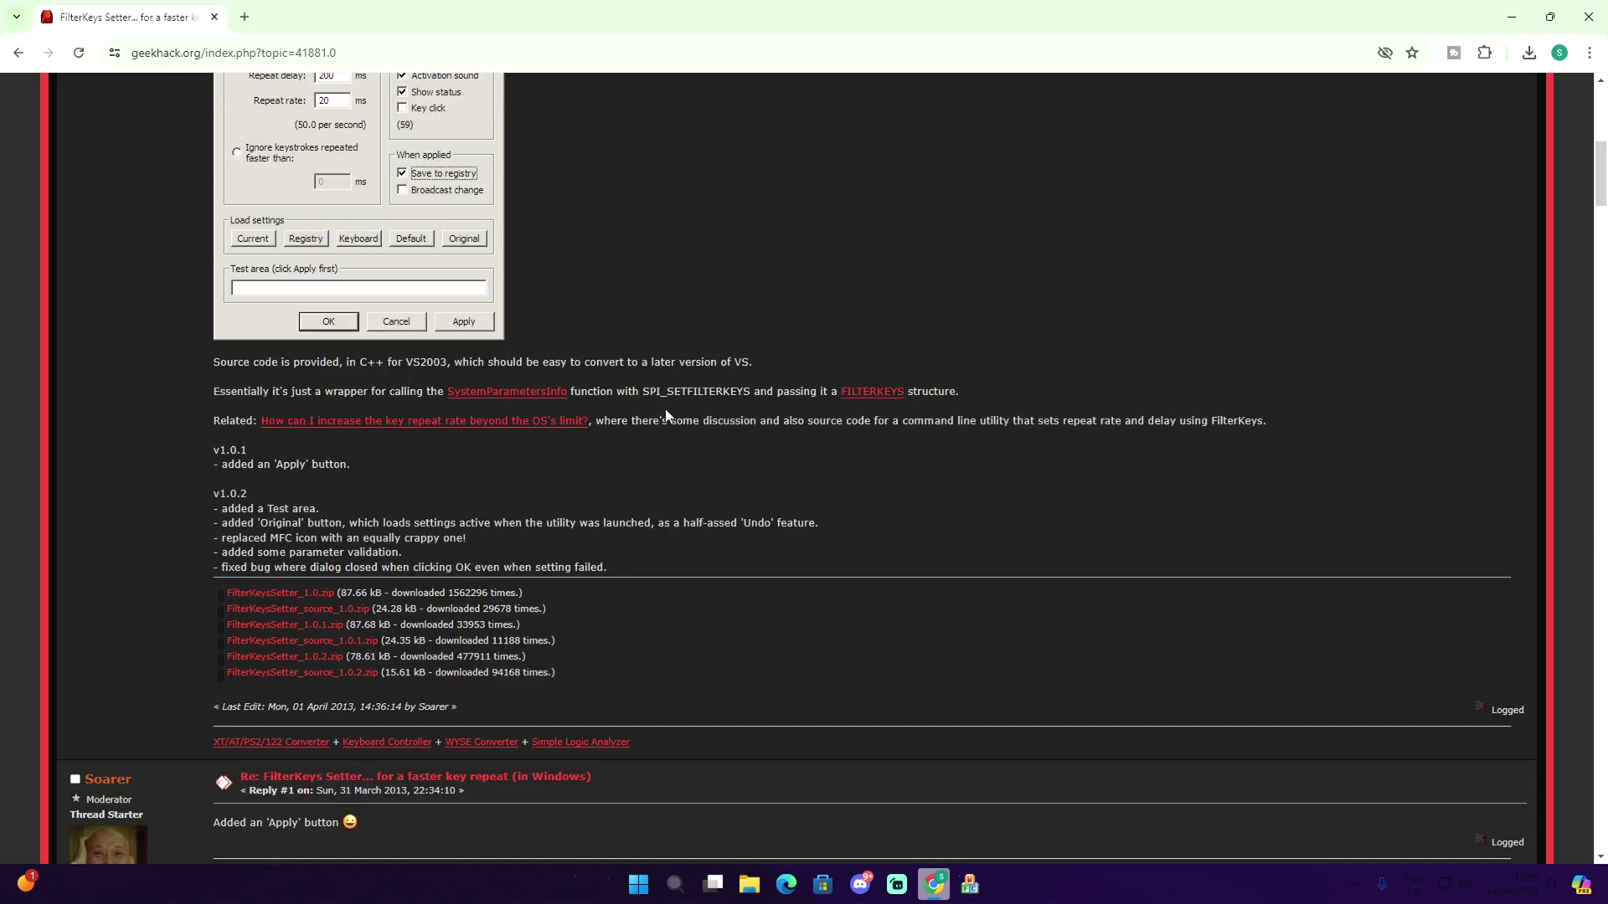
{"action": "scroll", "coordinate": [667, 414], "scroll_direction": "down", "scroll_amount": 3}
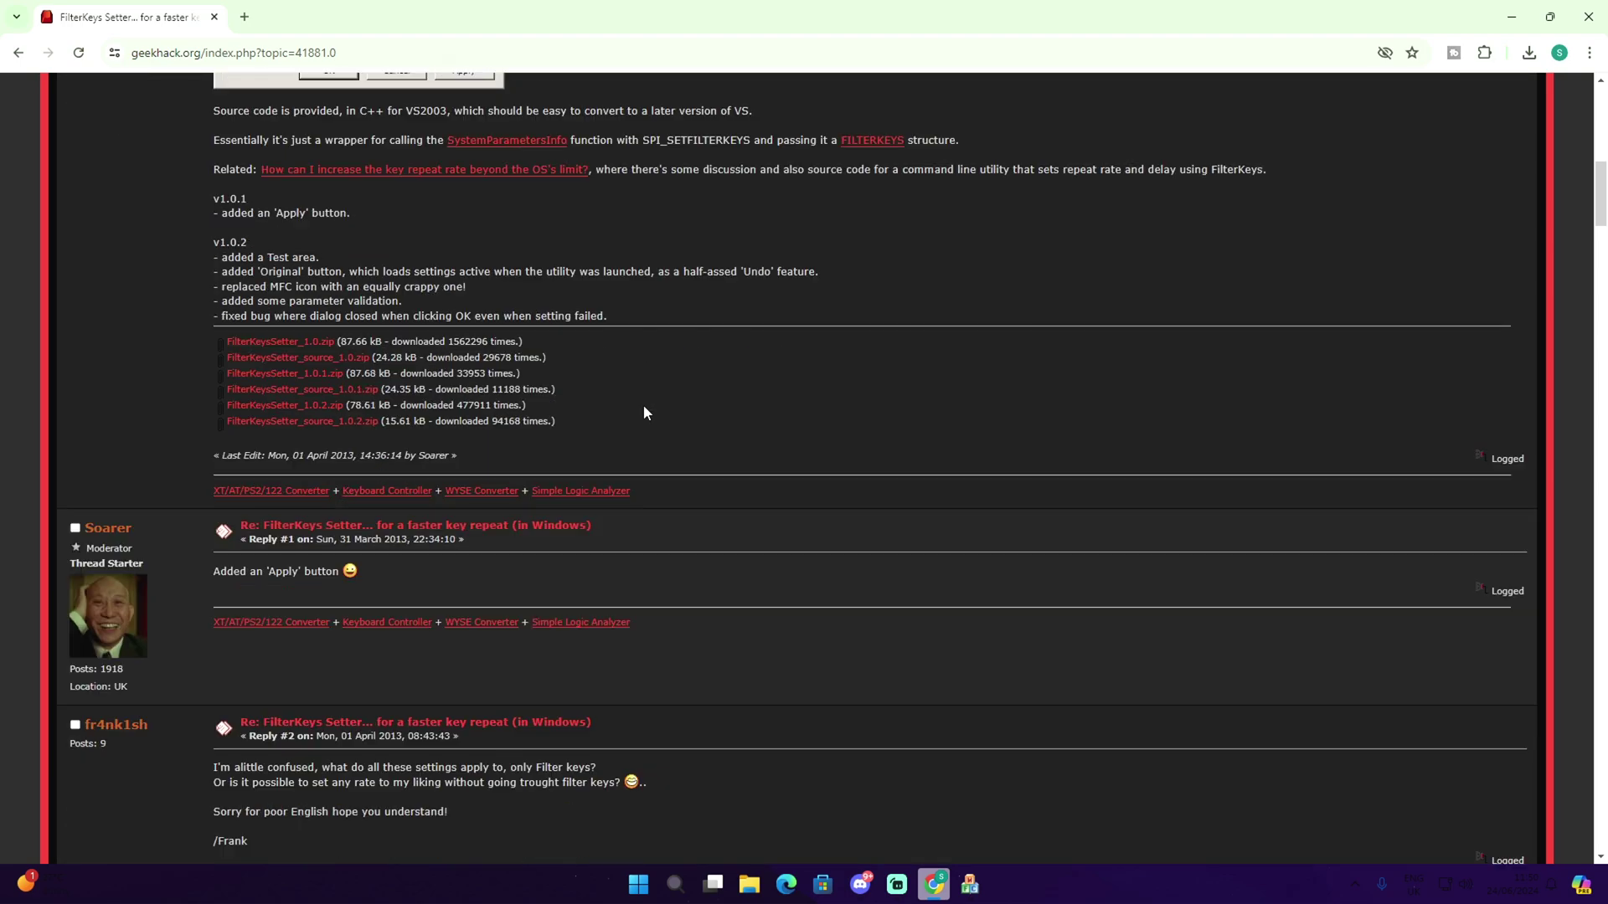
{"action": "scroll", "coordinate": [530, 424], "scroll_direction": "up", "scroll_amount": 1}
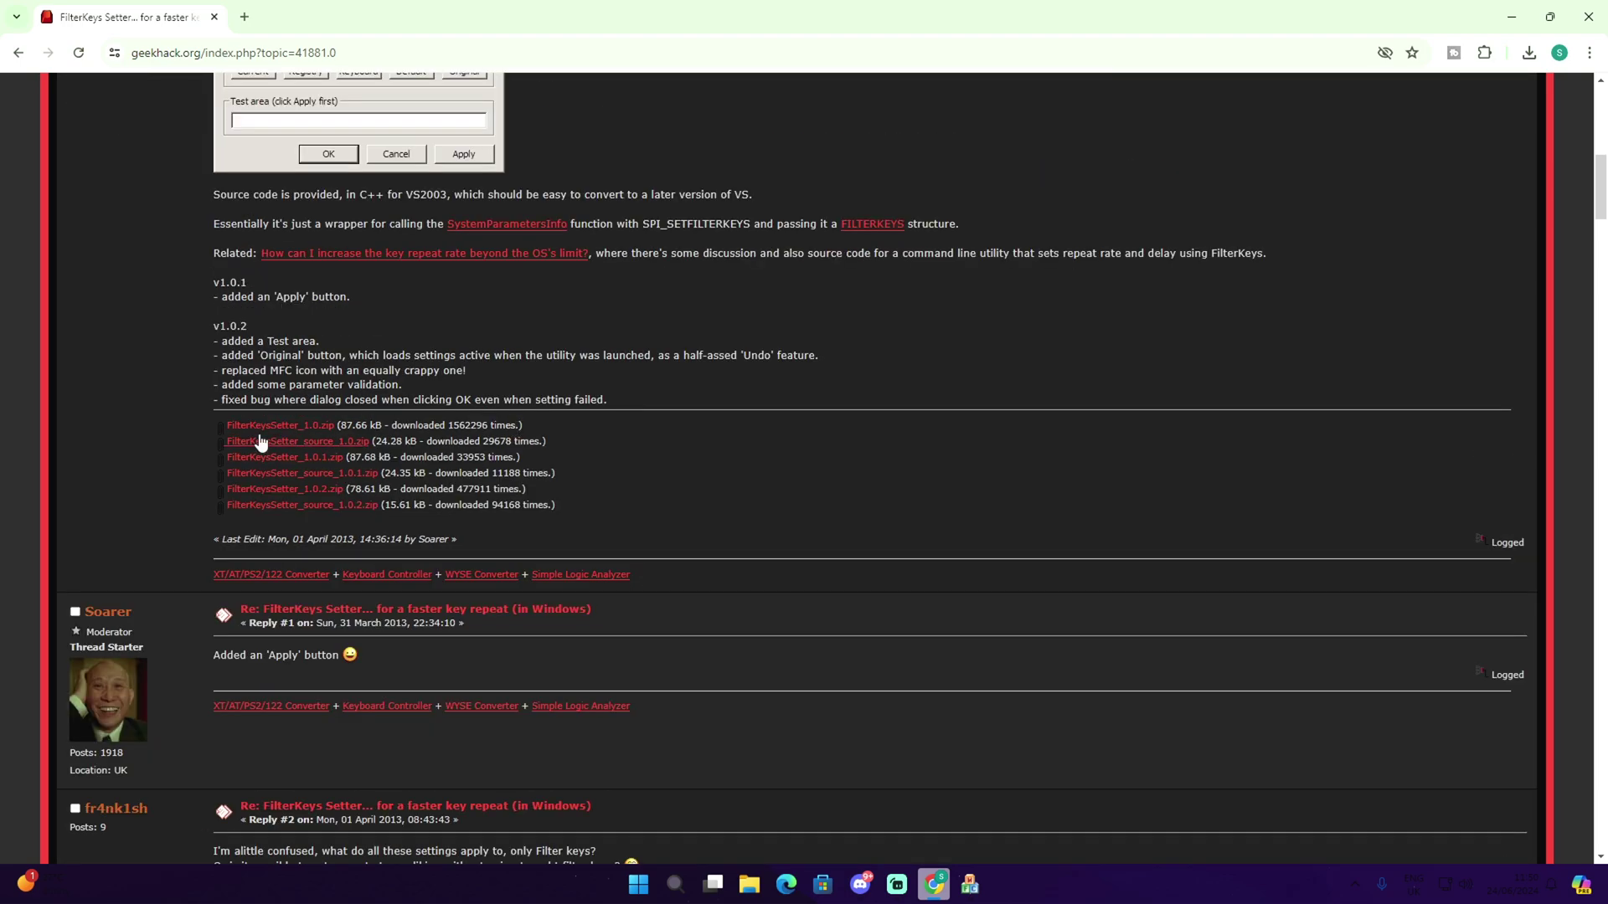
{"action": "scroll", "coordinate": [261, 452], "scroll_direction": "up", "scroll_amount": 3}
{"action": "scroll", "coordinate": [266, 499], "scroll_direction": "down", "scroll_amount": 2}
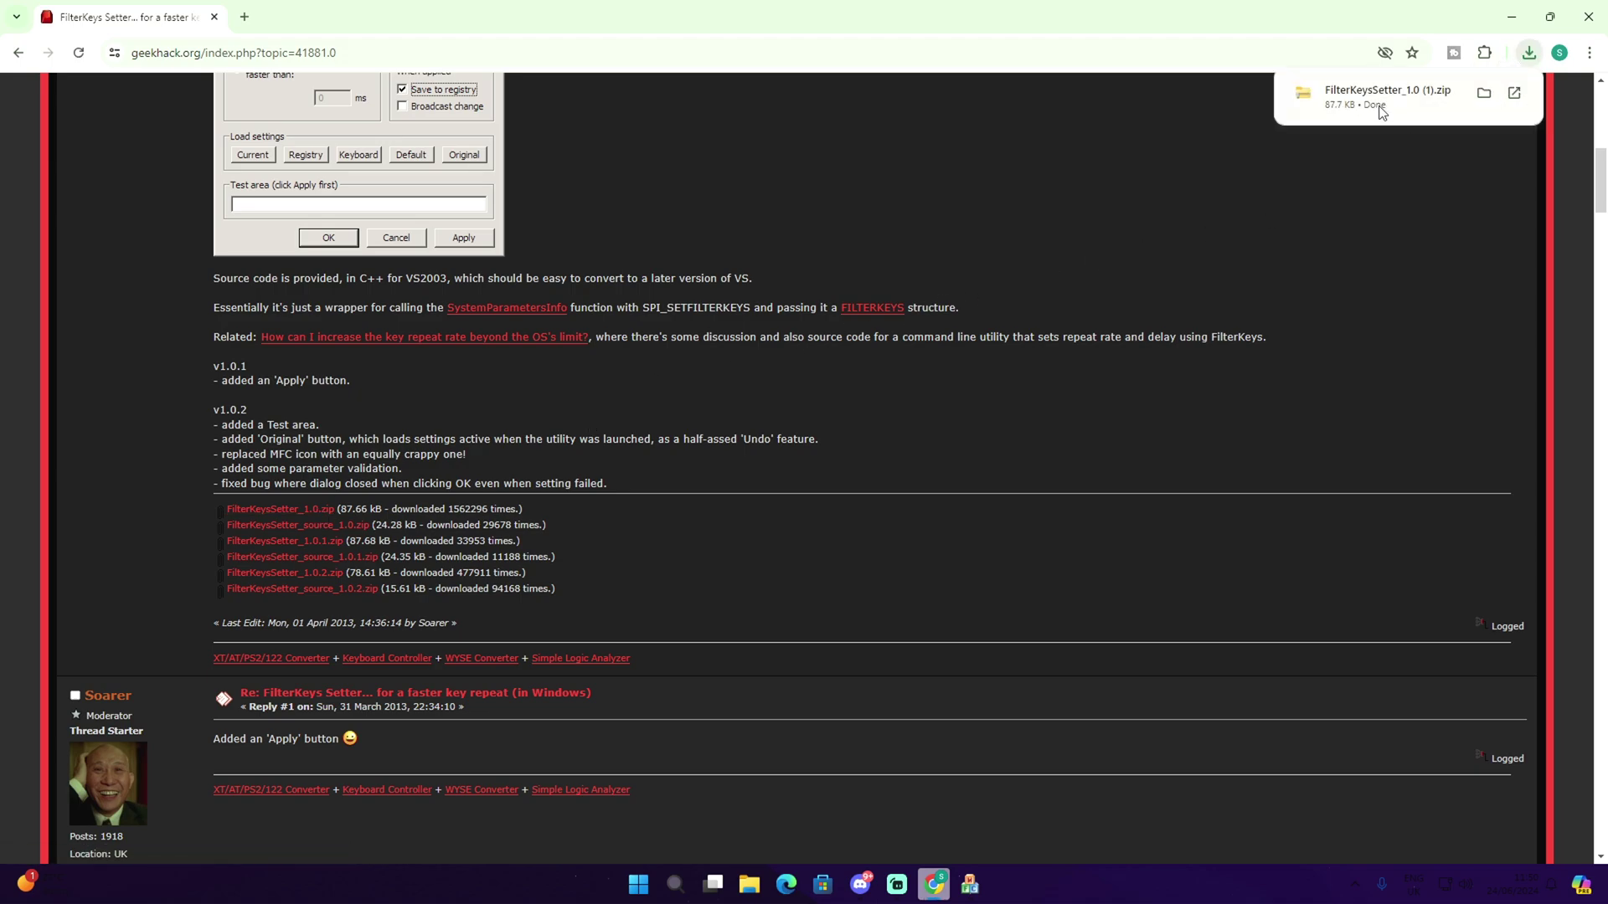
- Open the downloaded FilterKeysSetter archive, run FilterKeysSetter.exe and confirm its settings dialog
{"action": "left_click", "coordinate": [1370, 99]}
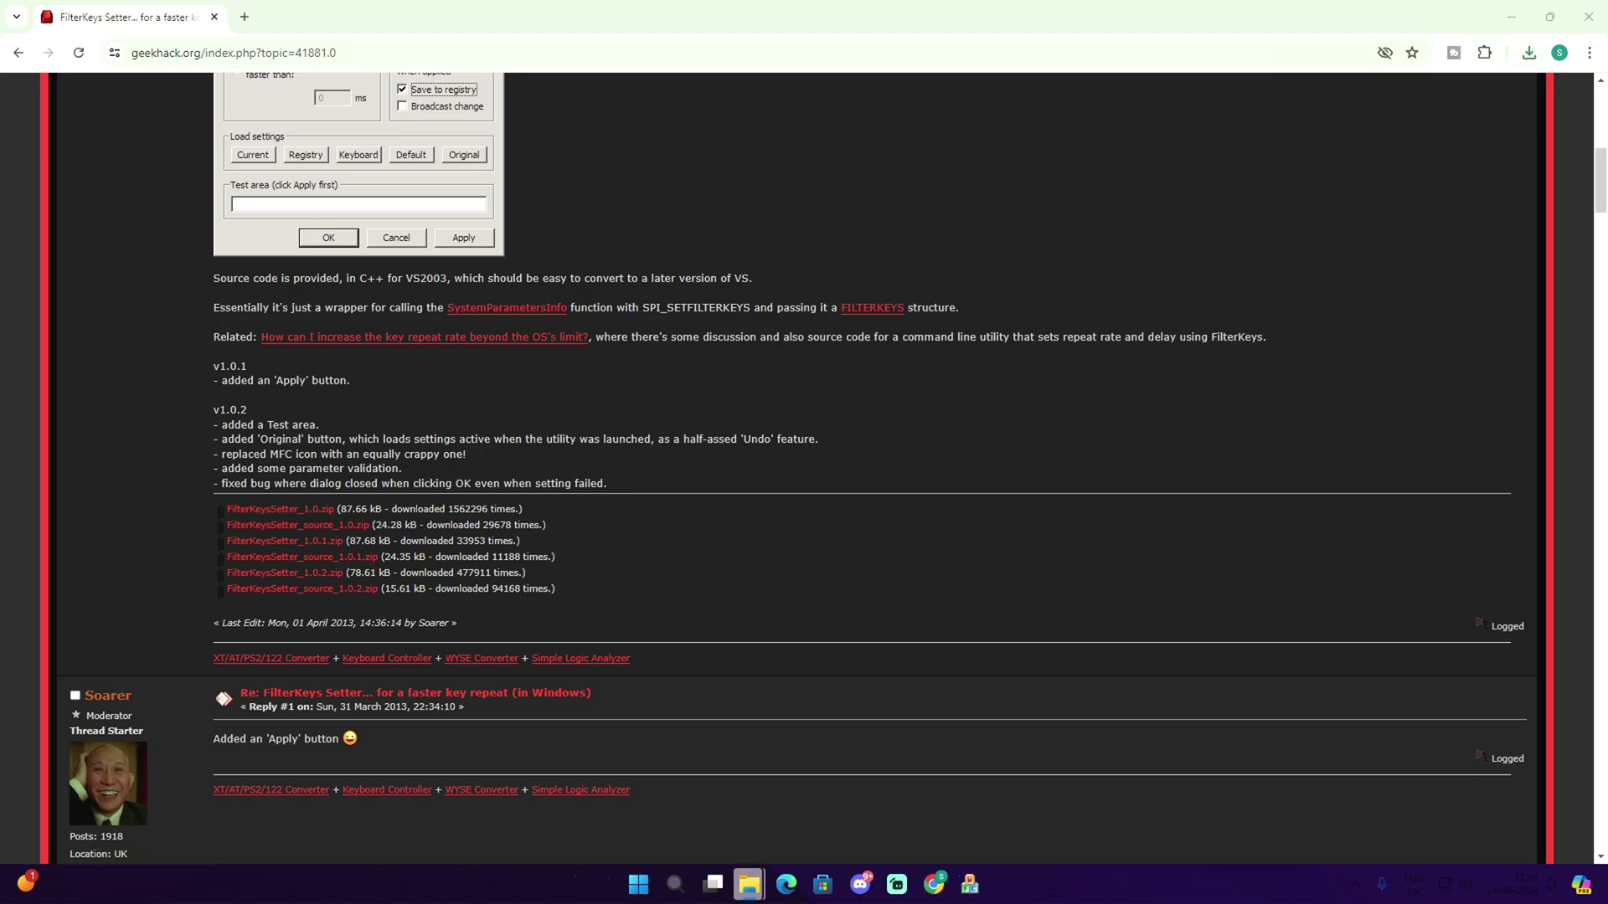
{"action": "double_click", "coordinate": [727, 369]}
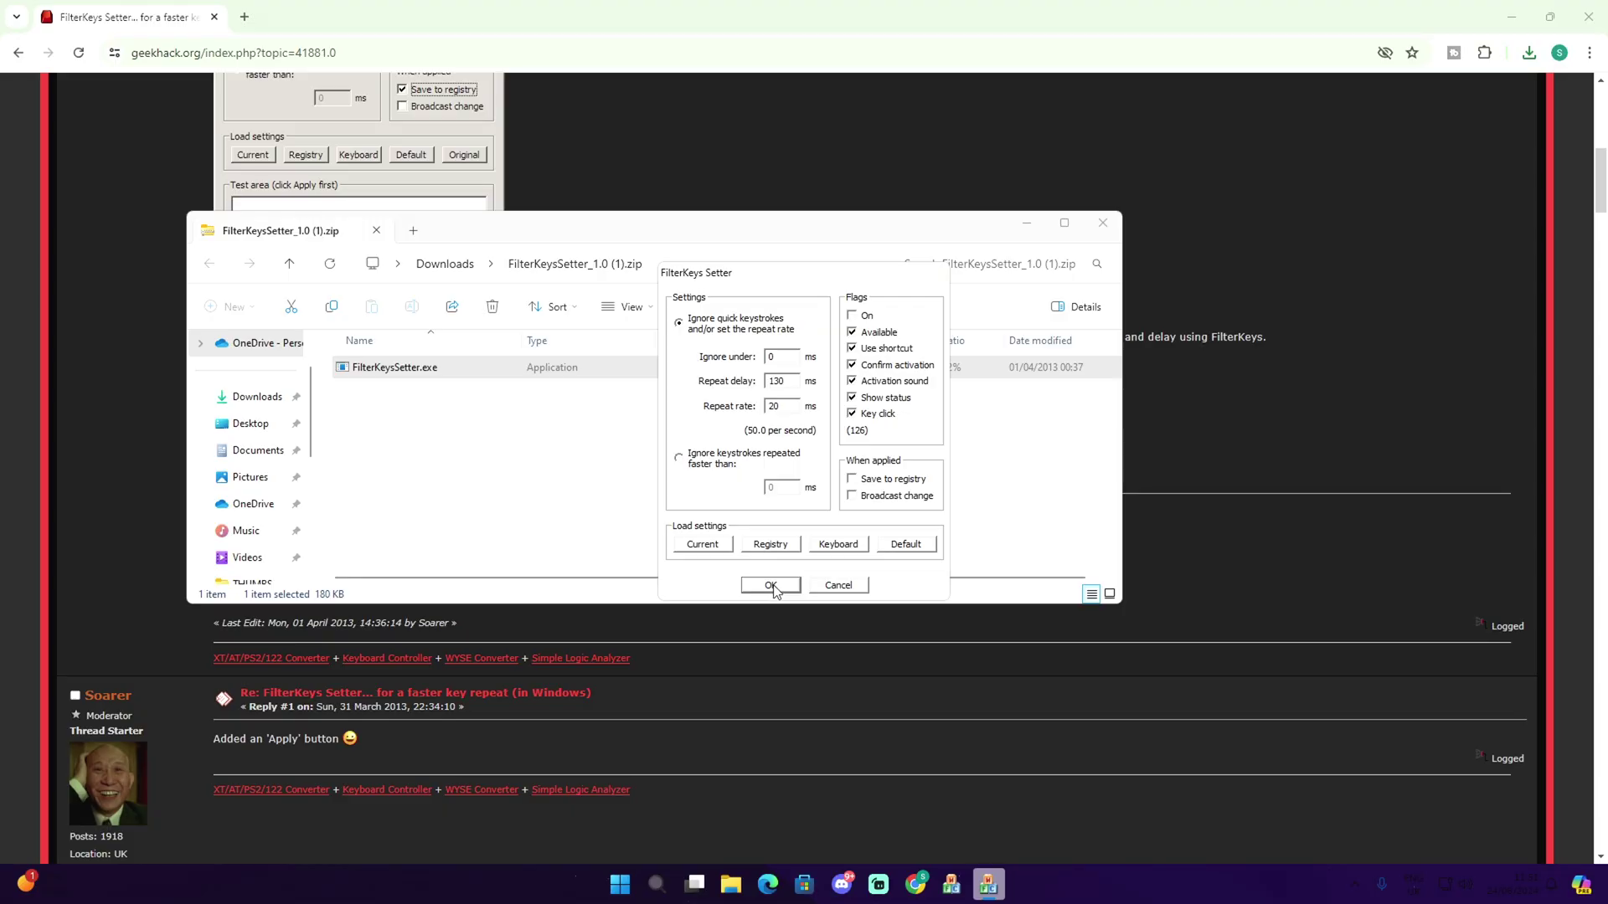
{"action": "left_click", "coordinate": [844, 651]}
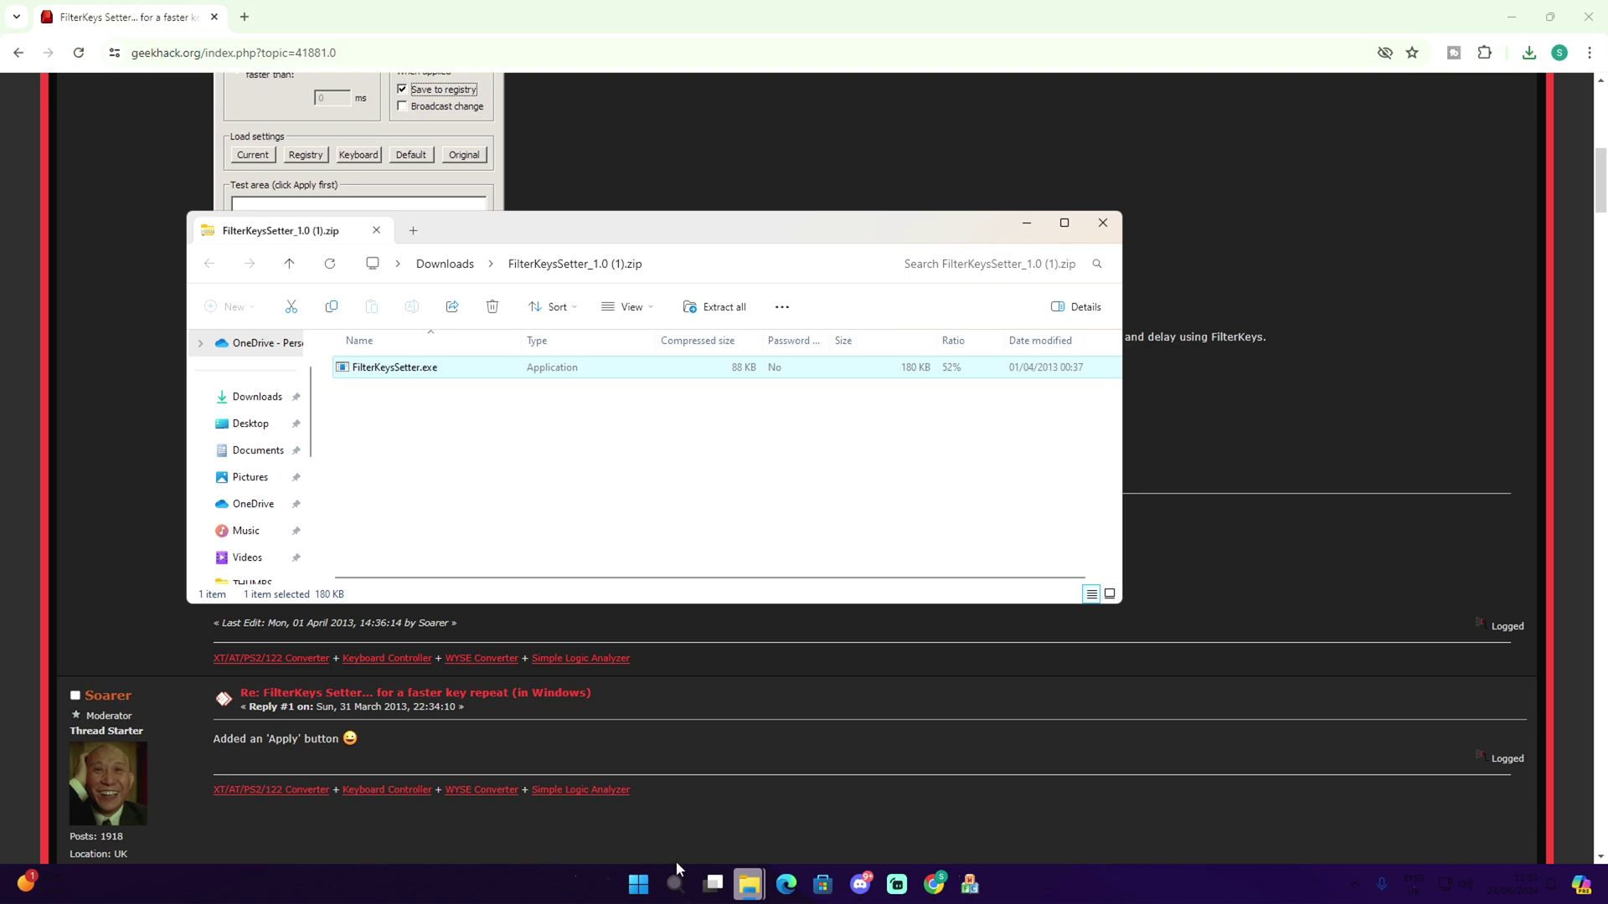
- Search Windows for the Registry Editor and open it
{"action": "left_click", "coordinate": [677, 886]}
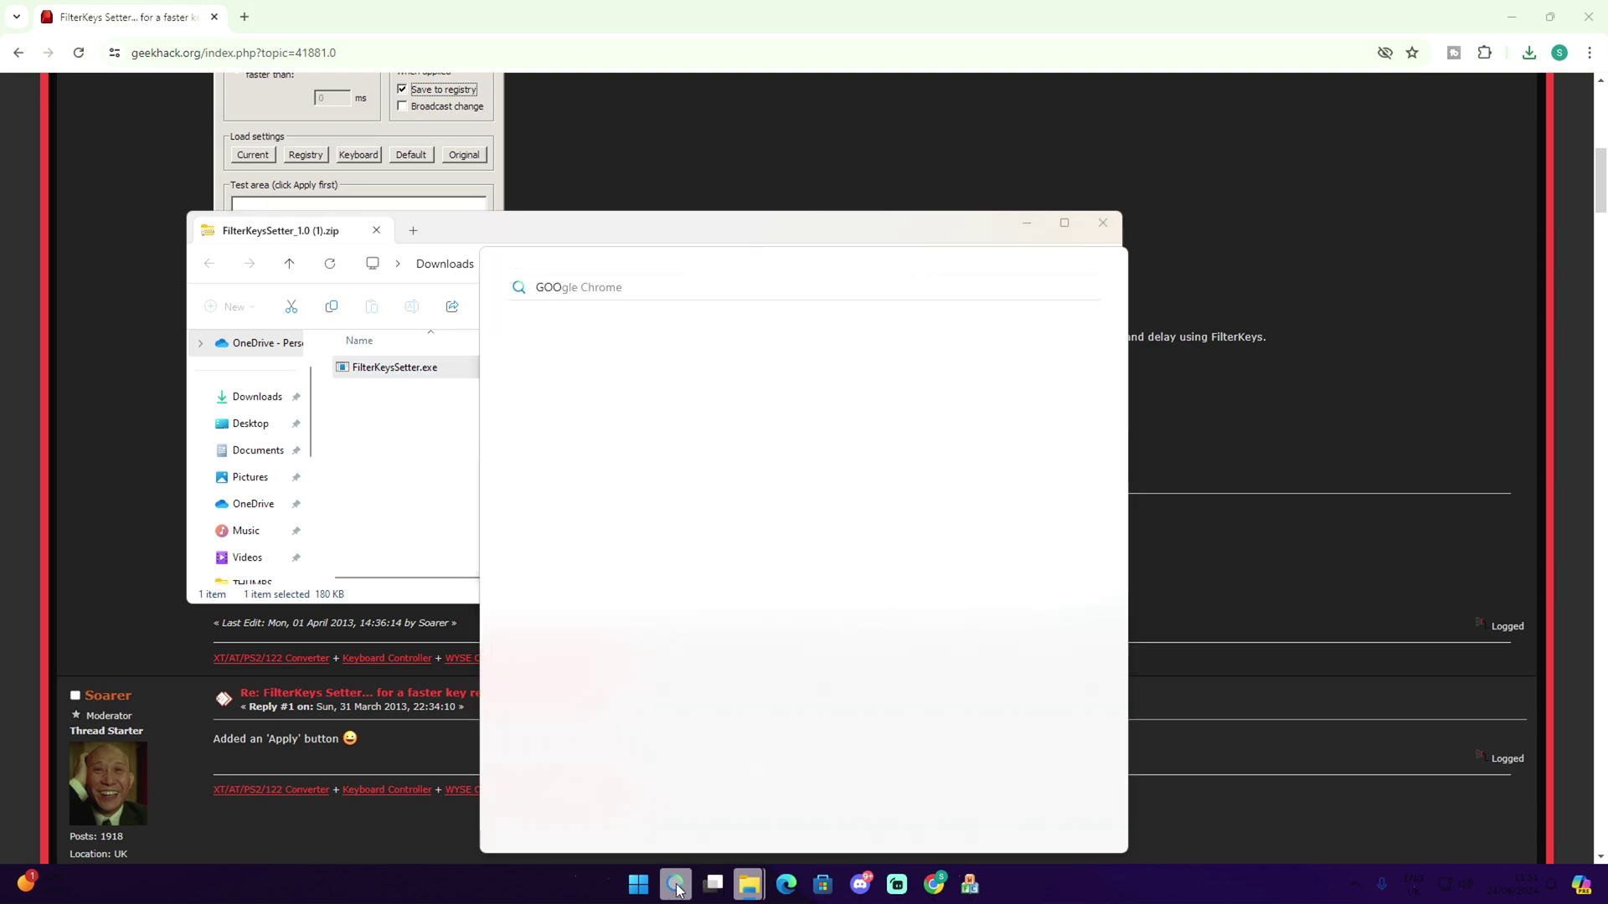
{"action": "type", "text": "Regedit"}
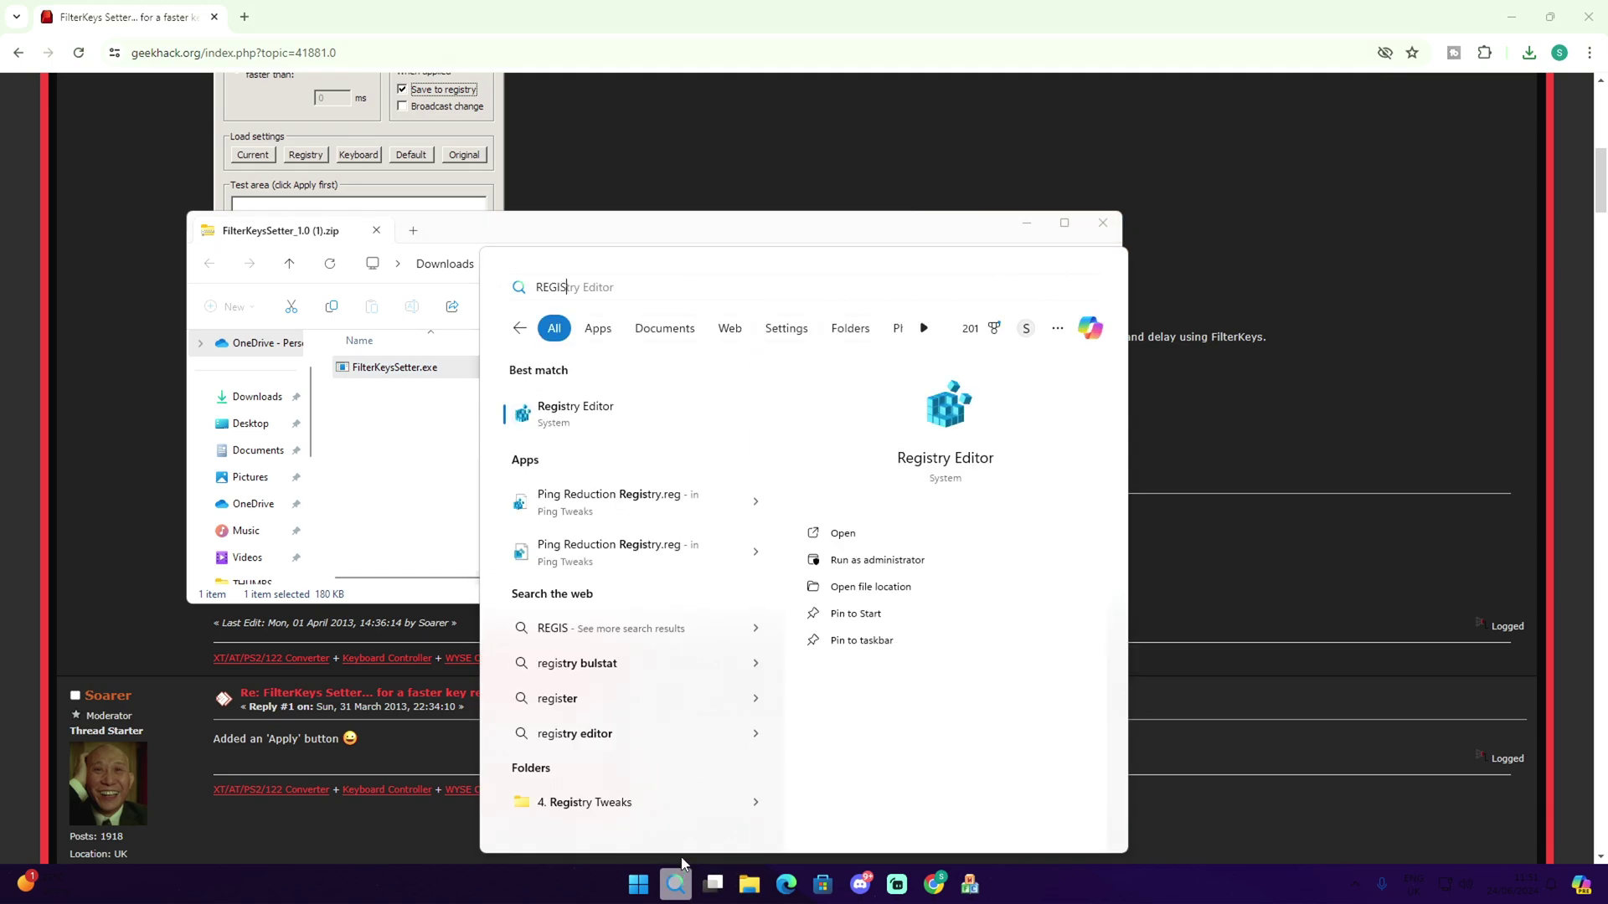
{"action": "key", "text": "Return"}
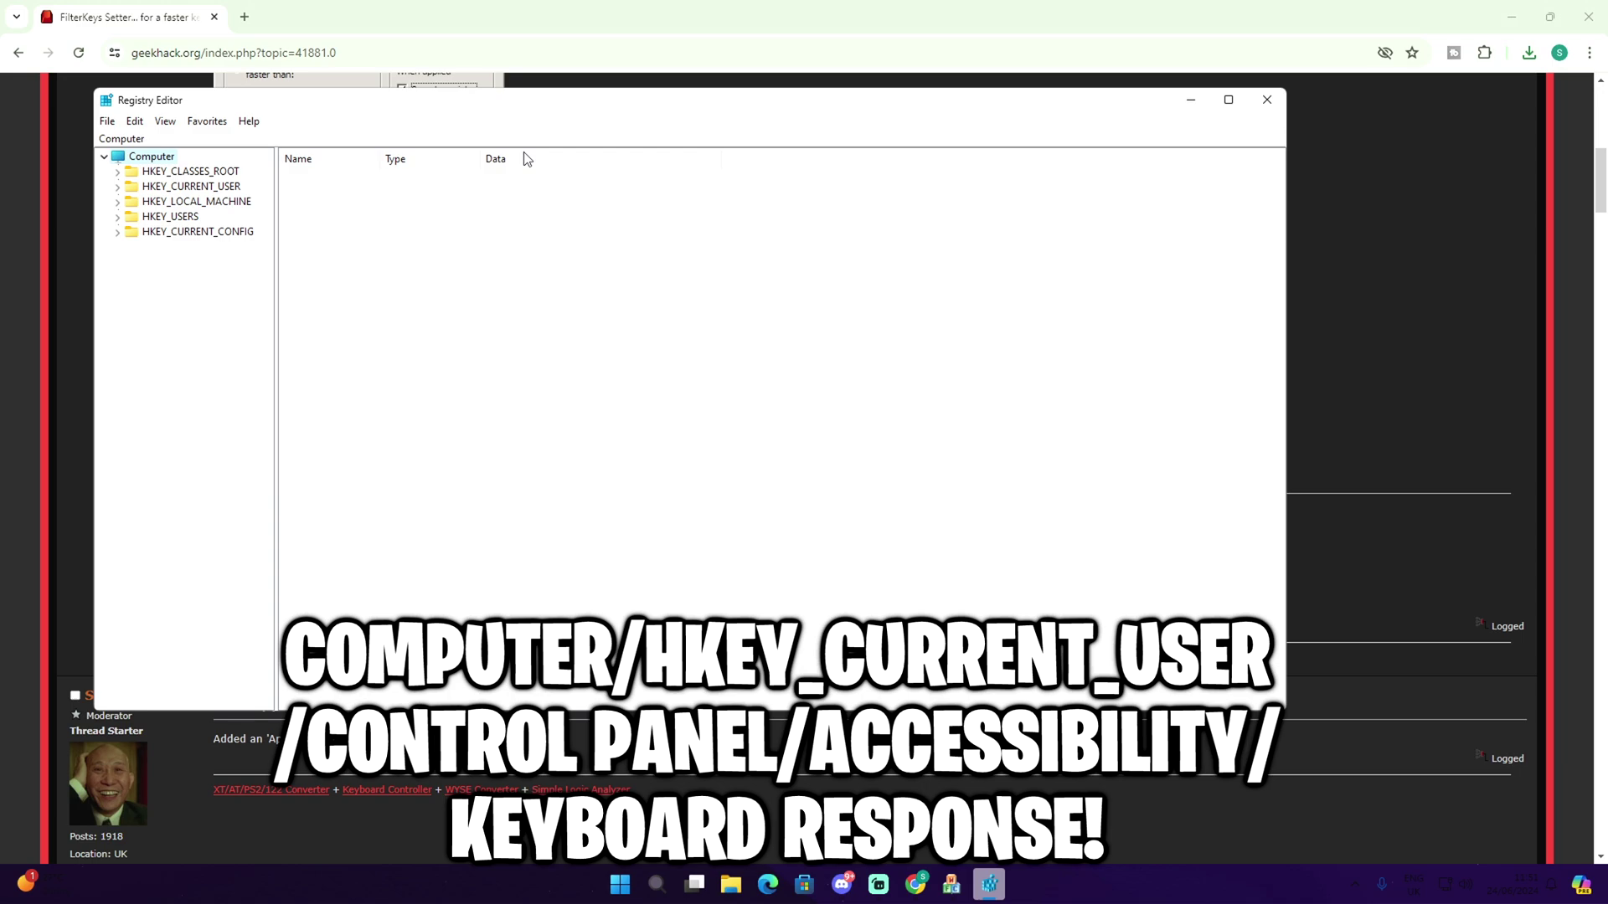
- Expand HKEY_CURRENT_USER, Control Panel and Accessibility in the registry tree and select the Keyboard Preference key
{"action": "left_click", "coordinate": [117, 188]}
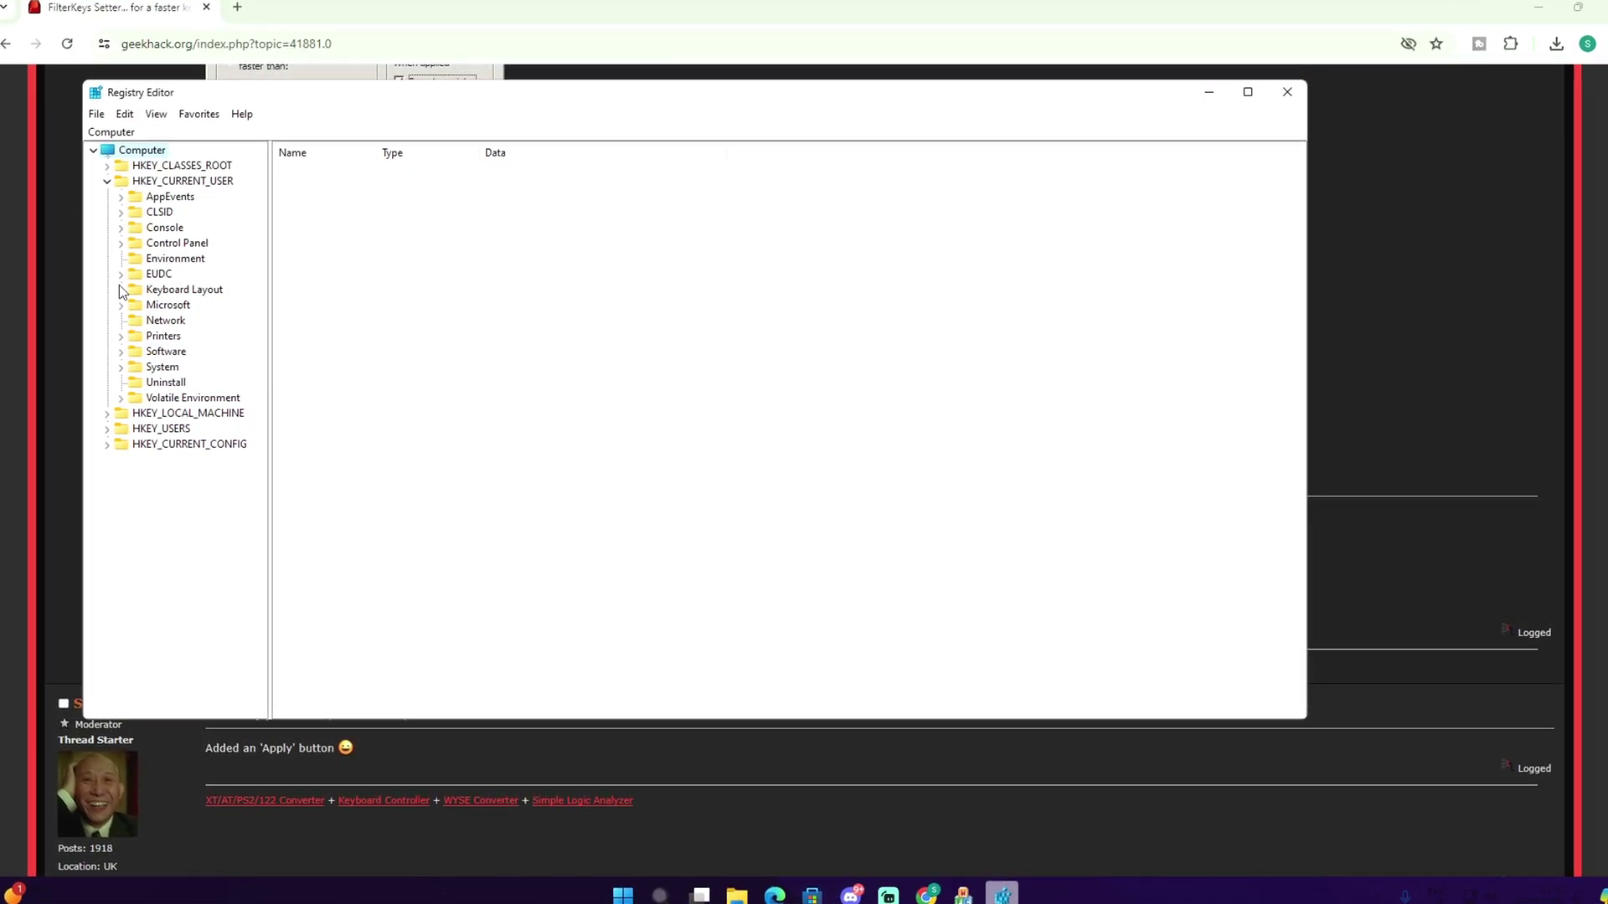
{"action": "left_click", "coordinate": [120, 243]}
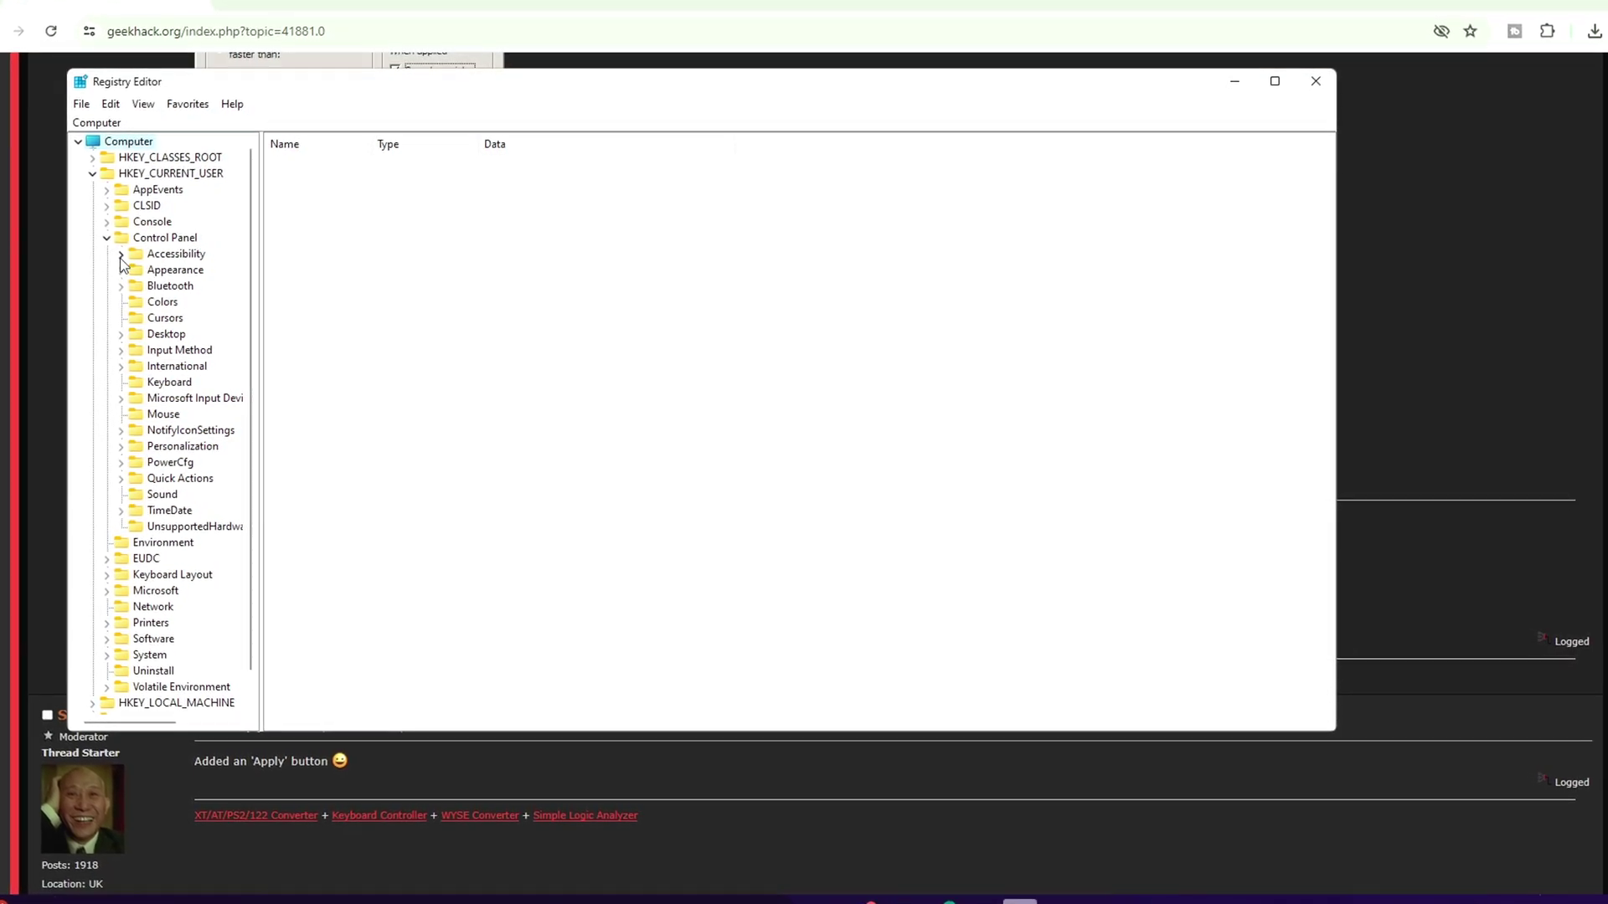
{"action": "left_click", "coordinate": [121, 254]}
{"action": "left_click", "coordinate": [202, 318]}
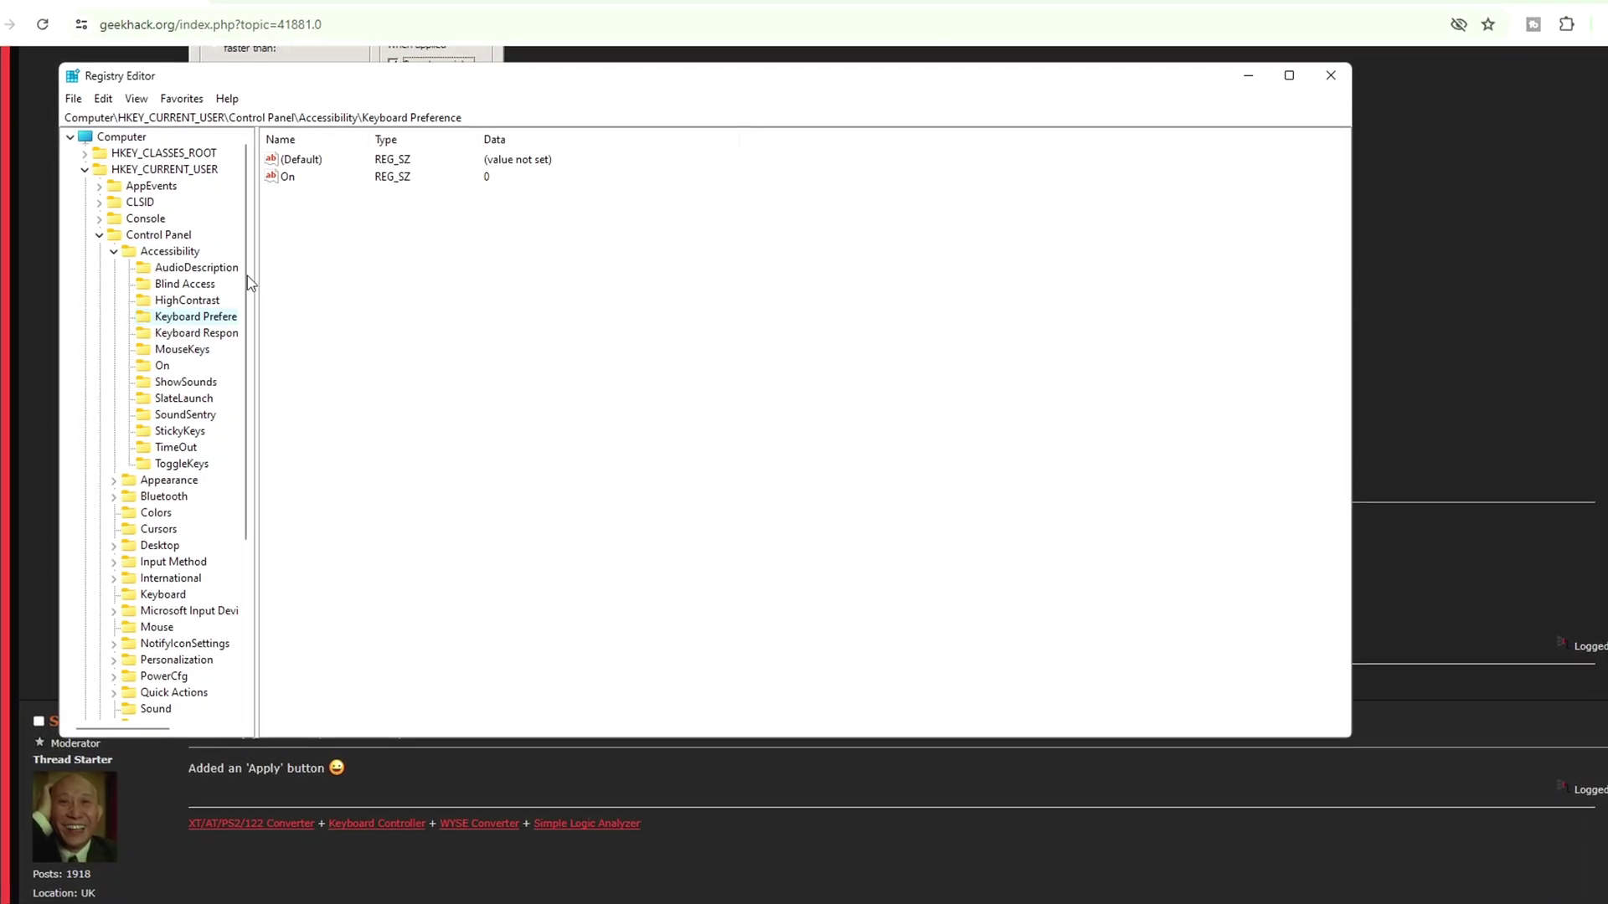
{"action": "left_click", "coordinate": [350, 158]}
{"action": "left_click", "coordinate": [506, 207]}
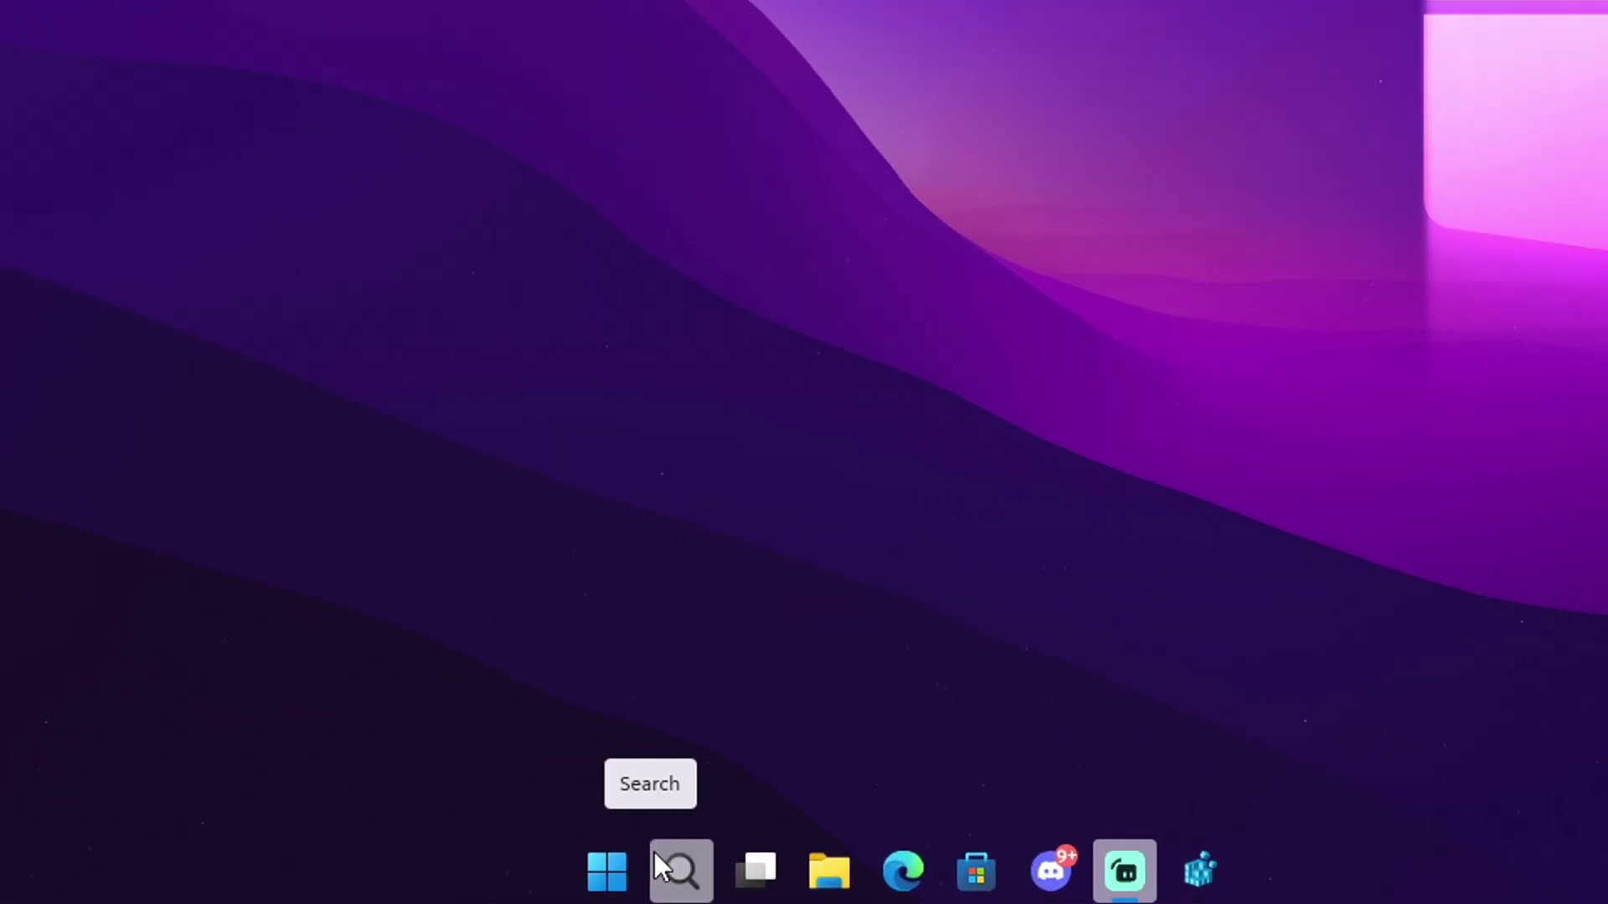
- Search Windows for "dev", open Device Manager and maximize its window
{"action": "left_click", "coordinate": [693, 884]}
{"action": "type", "text": "dev"}
{"action": "key", "text": "Return"}
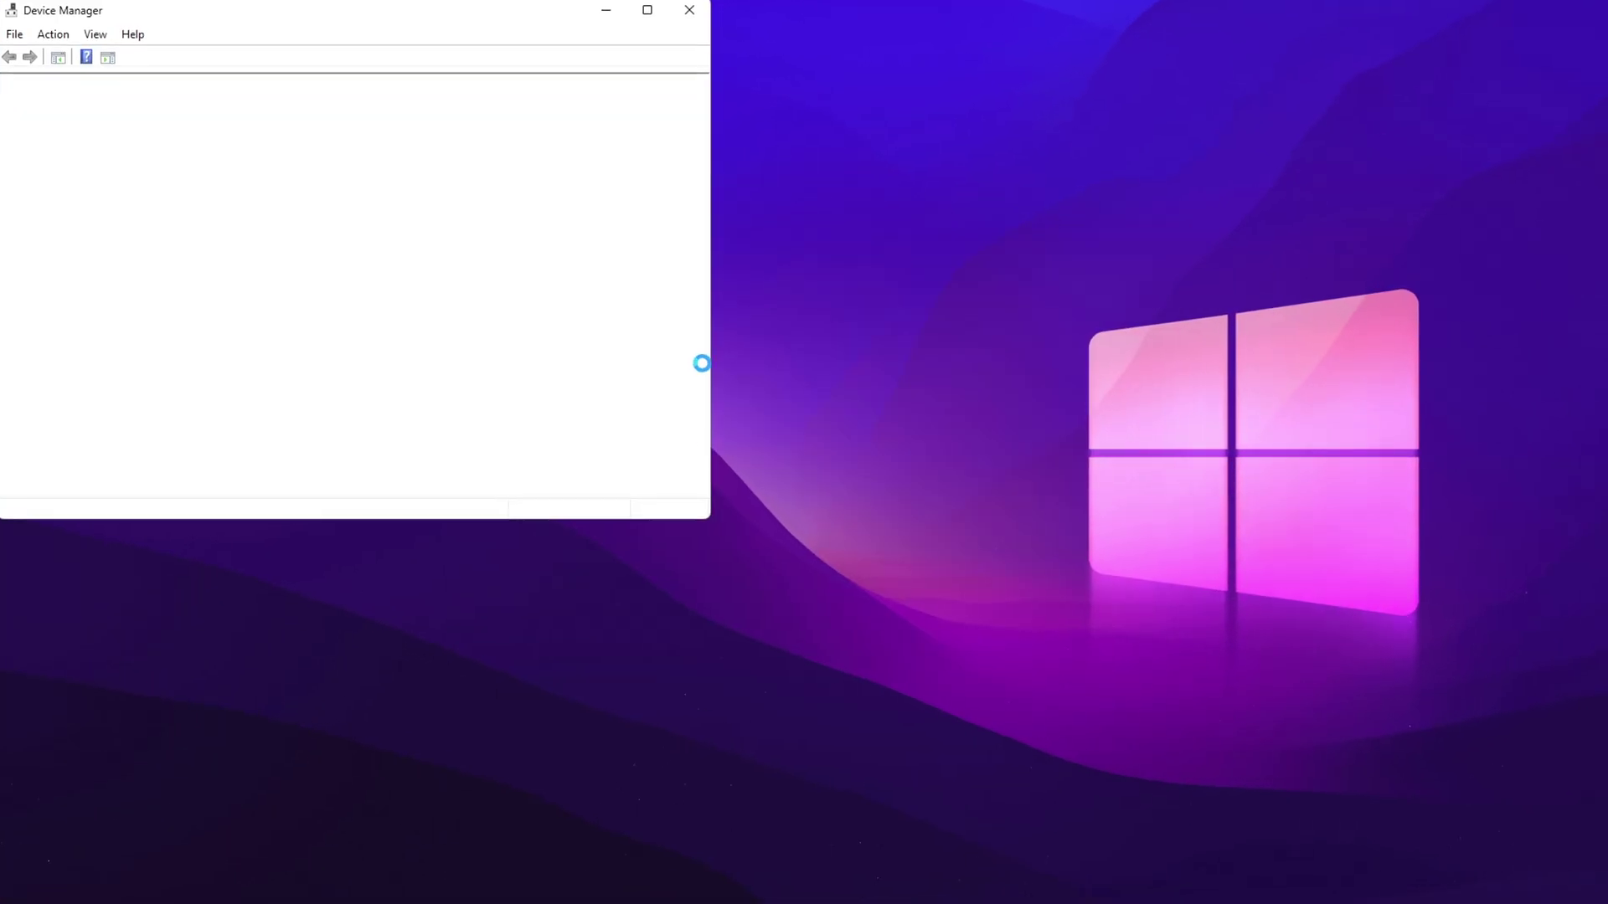
{"action": "left_click_drag", "start_coordinate": [514, 25], "coordinate": [752, 49]}
{"action": "left_click", "coordinate": [882, 36]}
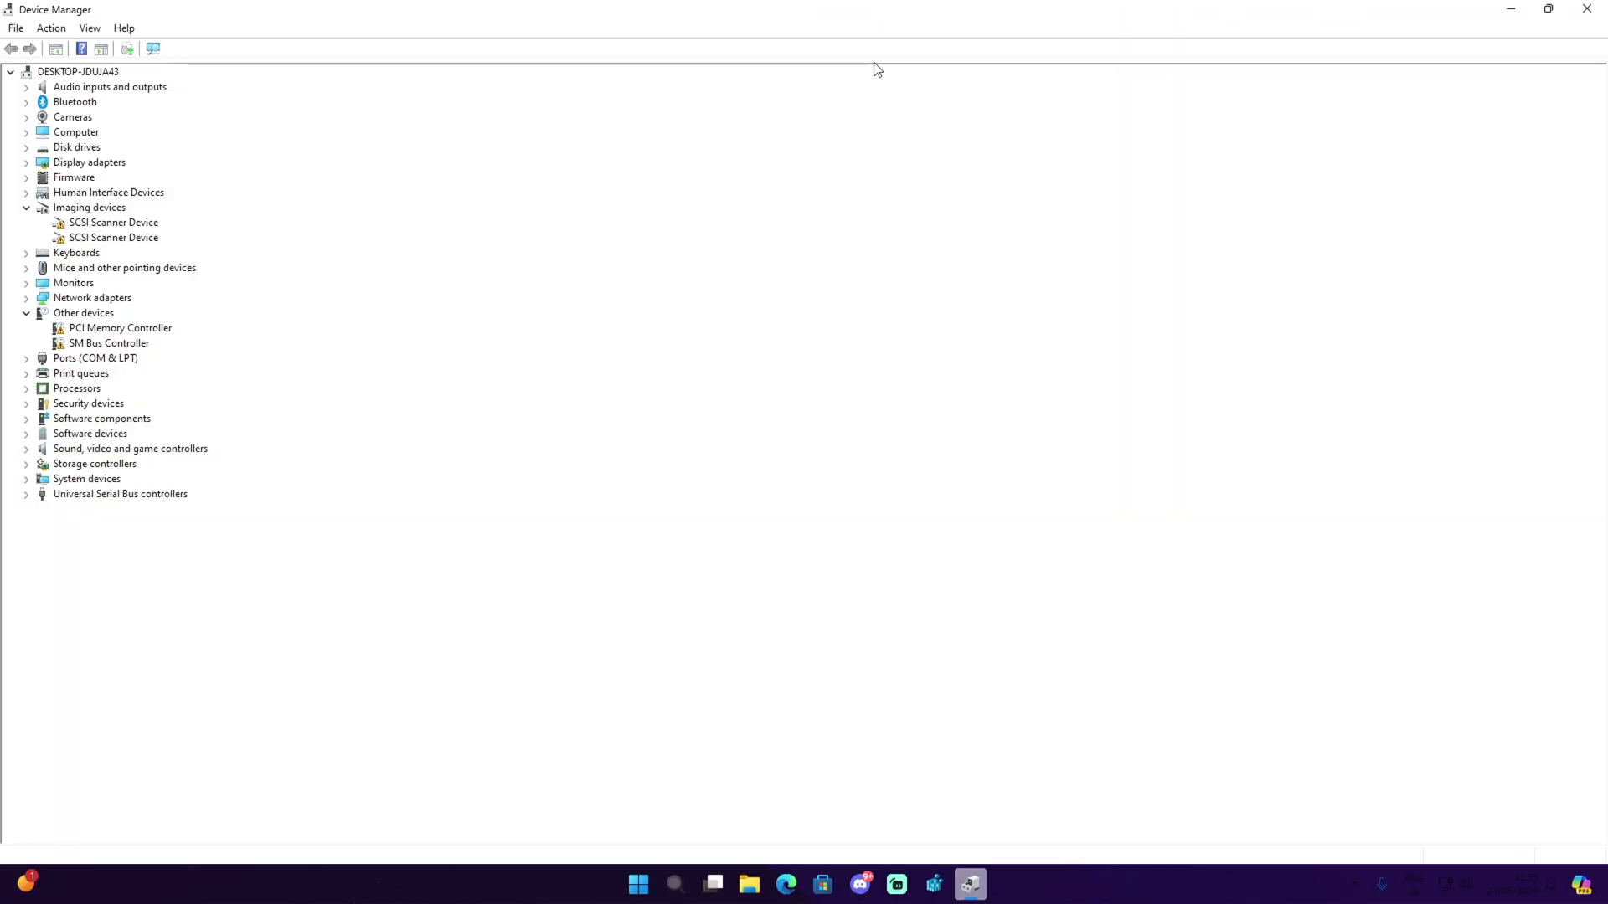
{"action": "left_click_drag", "start_coordinate": [363, 4], "coordinate": [707, 68]}
{"action": "left_click", "coordinate": [972, 67]}
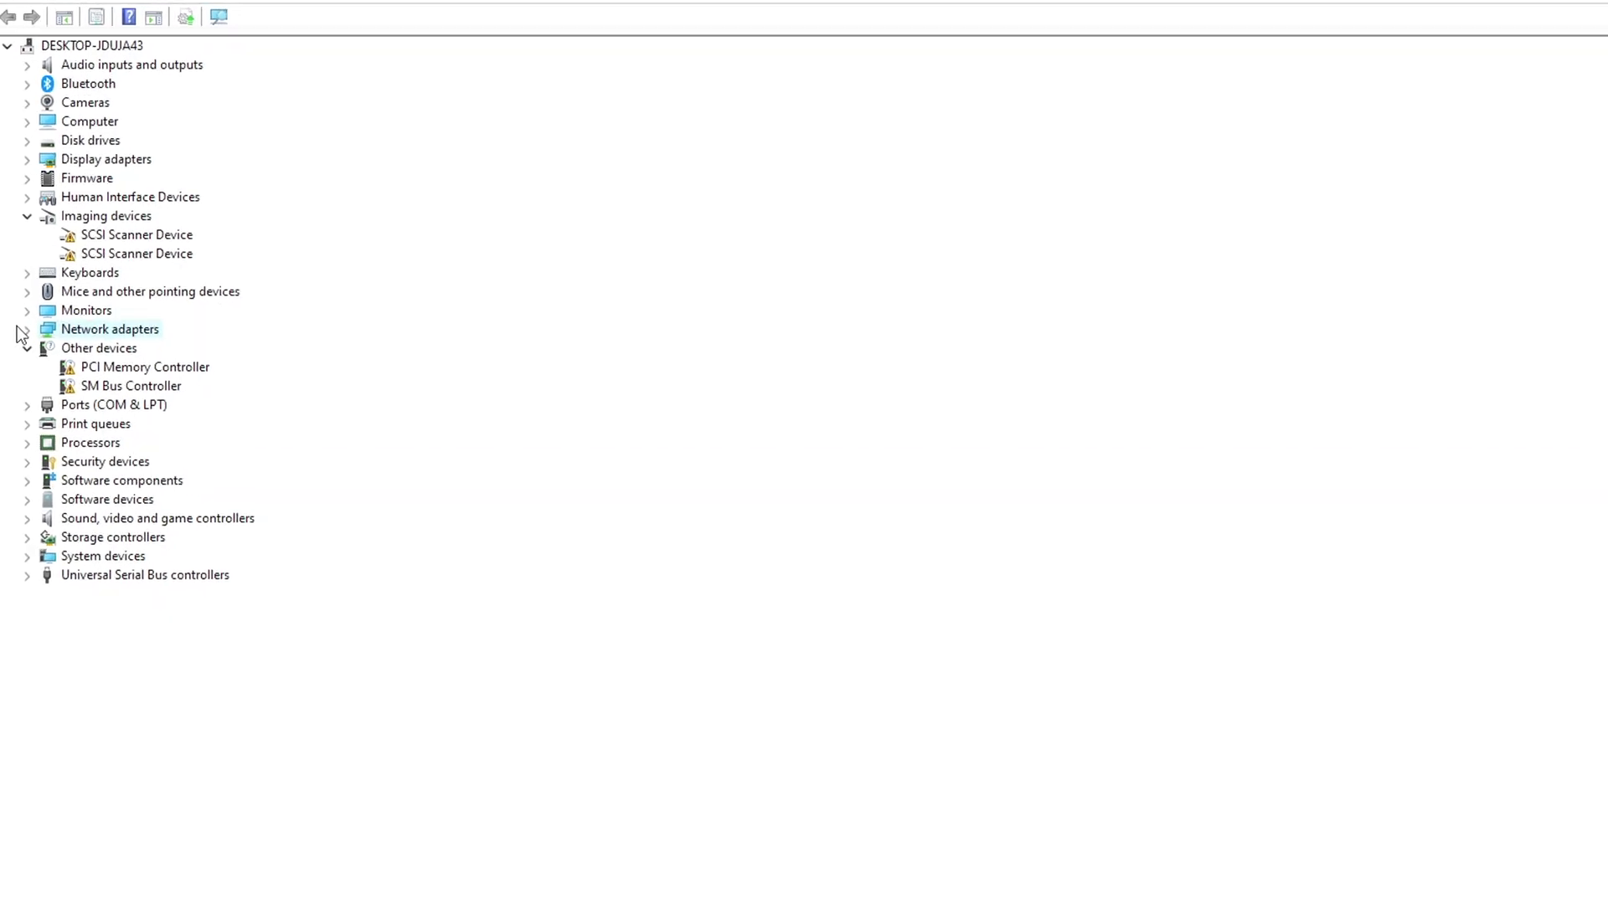
- Expand the network adapters and search automatically for an updated driver for the Realtek PCIe GbE Family Controller
{"action": "left_click", "coordinate": [27, 365]}
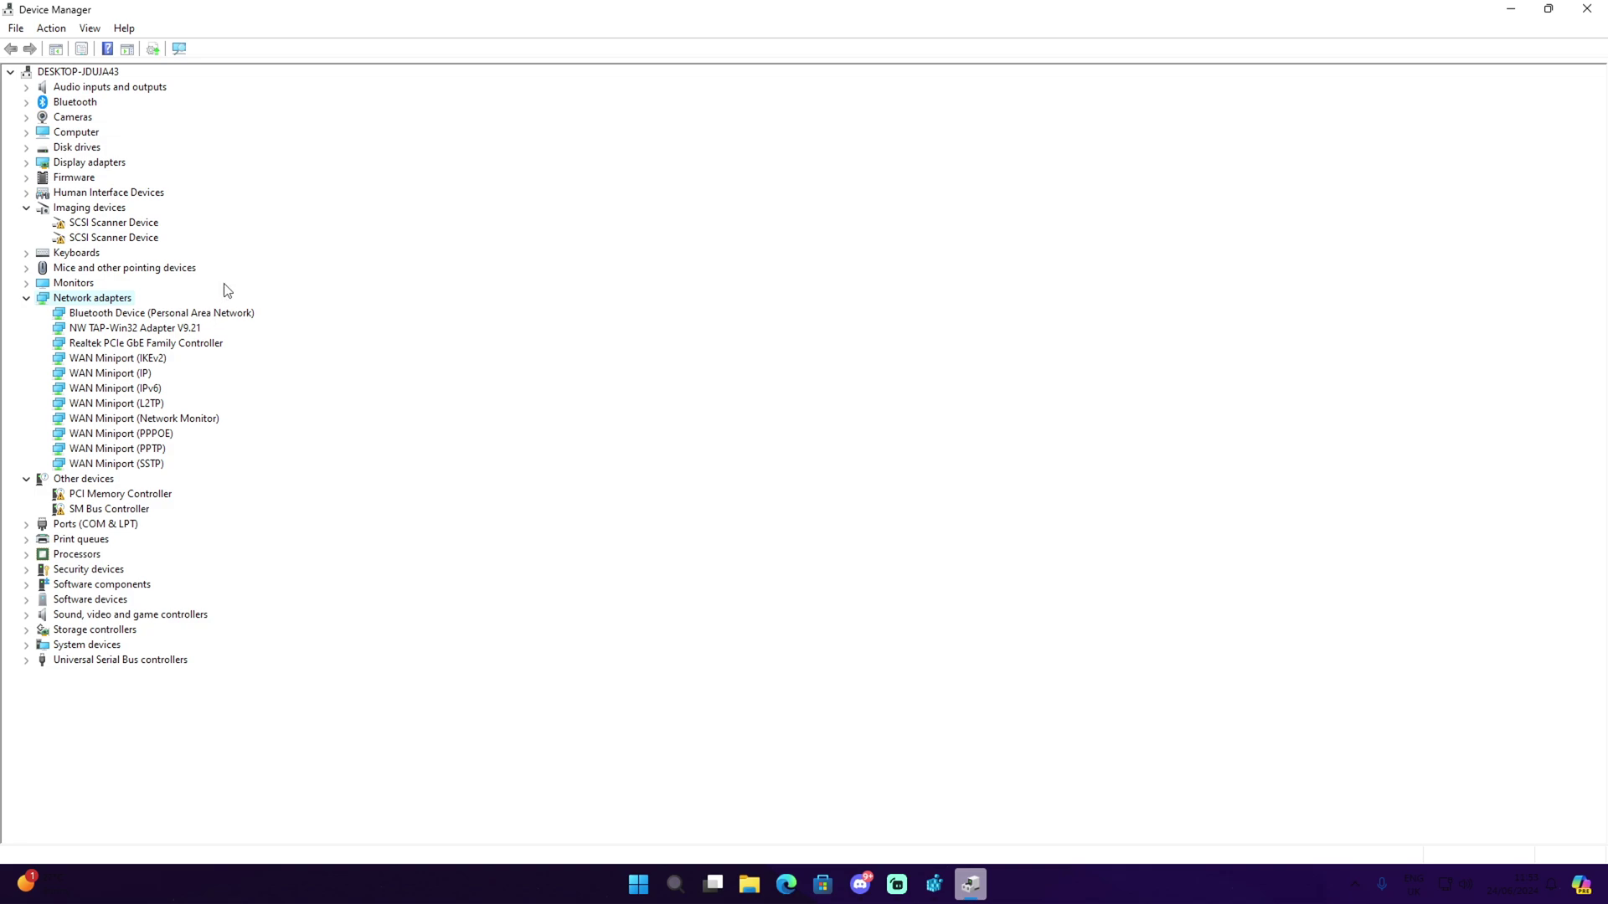
{"action": "right_click", "coordinate": [153, 347]}
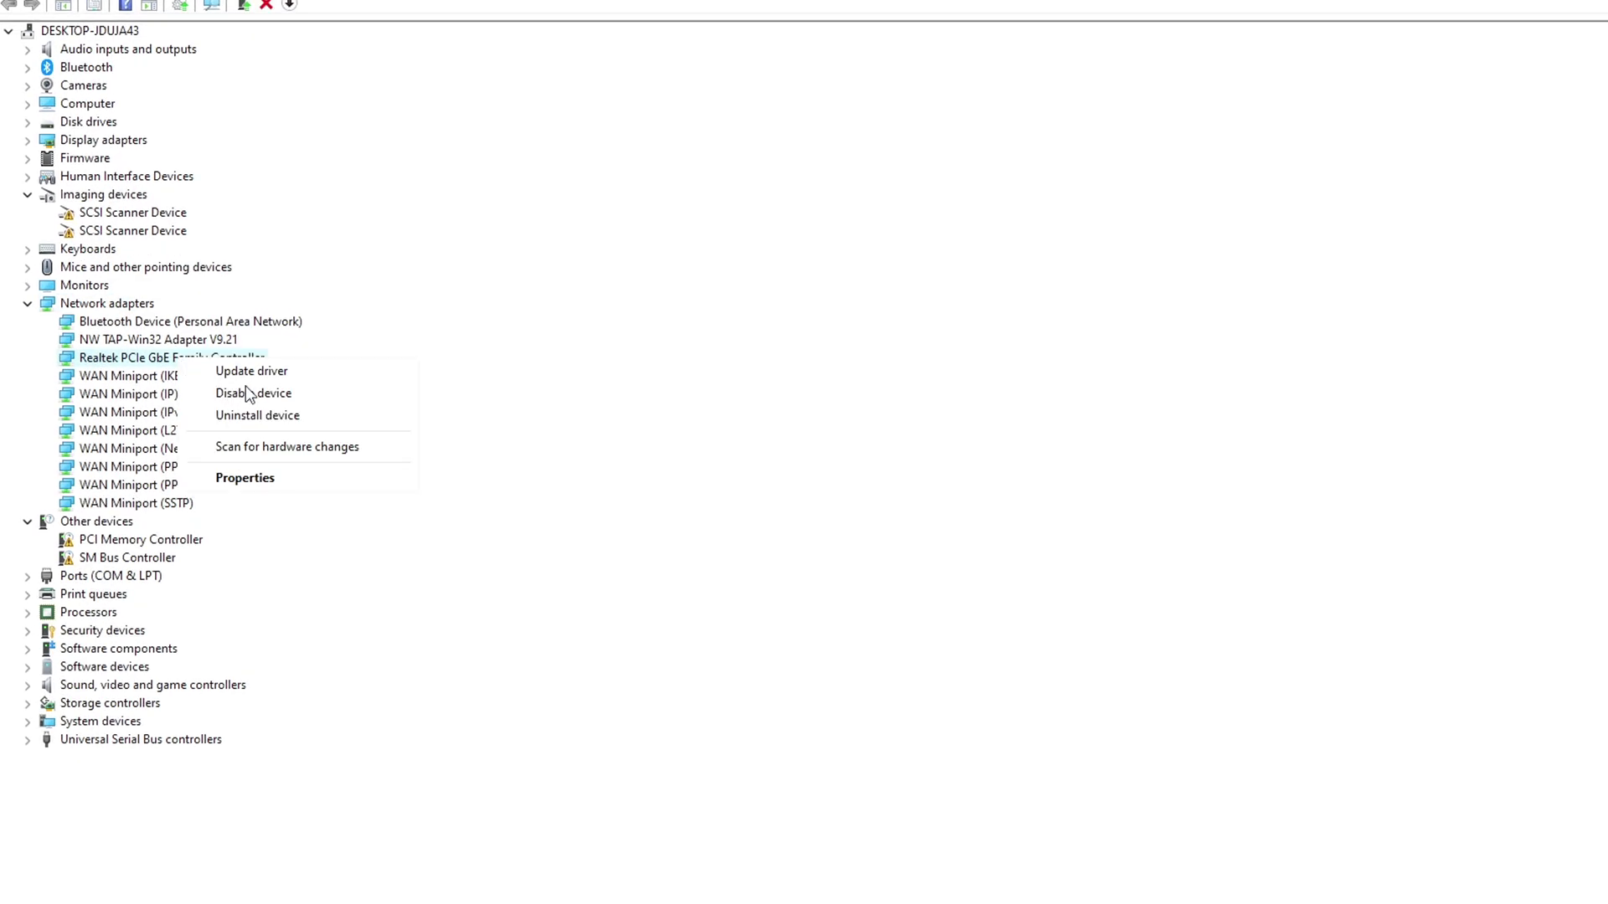
{"action": "left_click", "coordinate": [252, 370]}
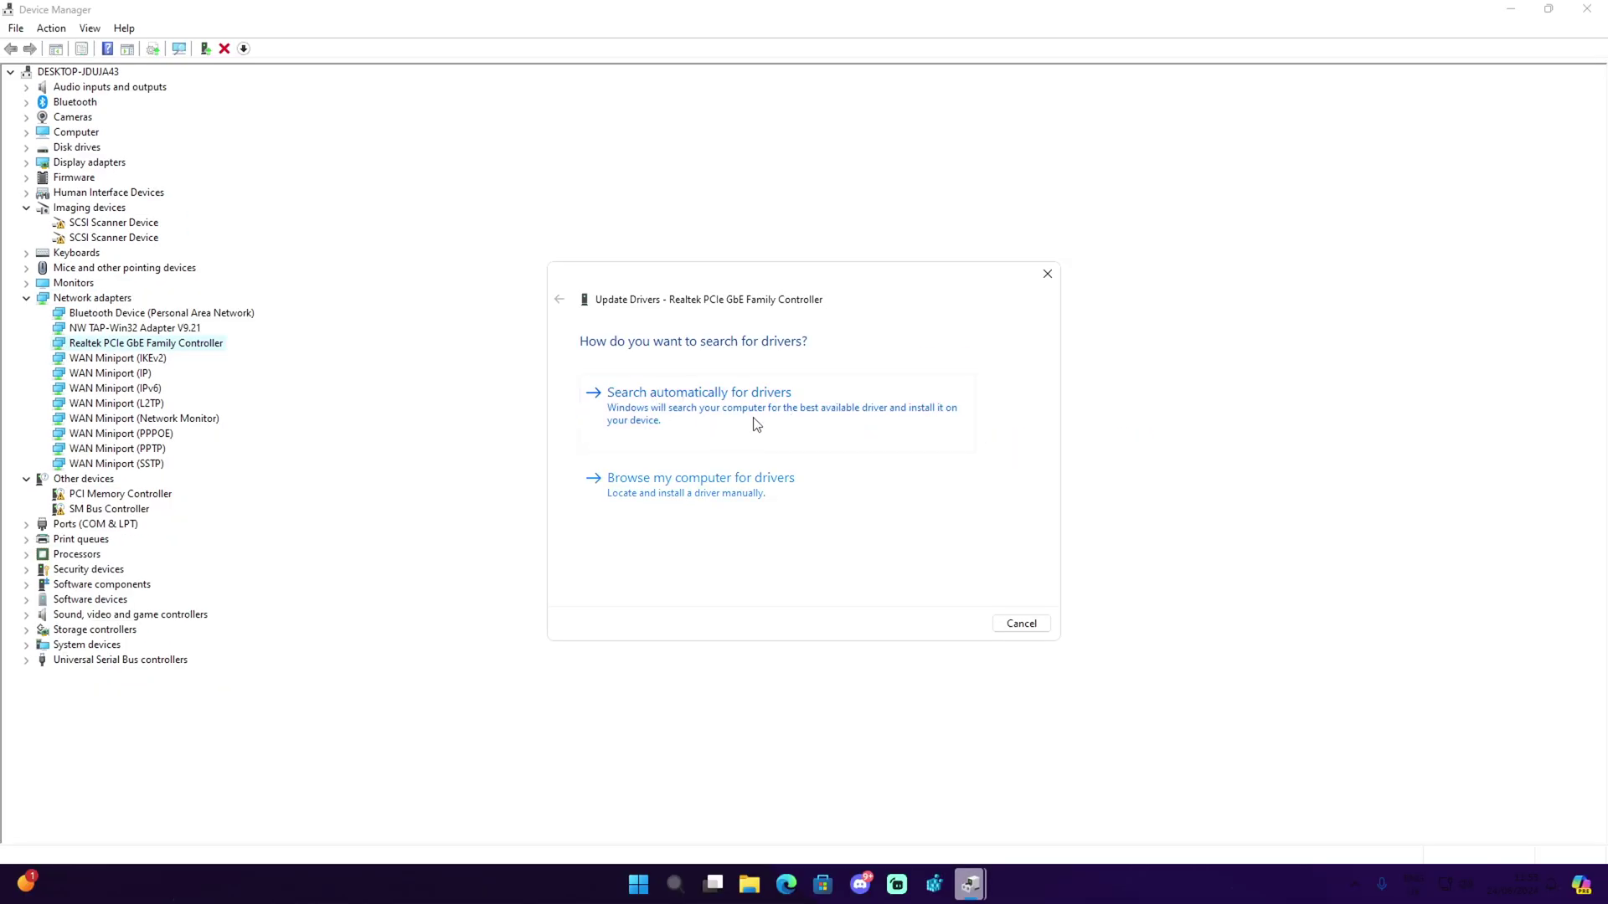
{"action": "left_click", "coordinate": [718, 403]}
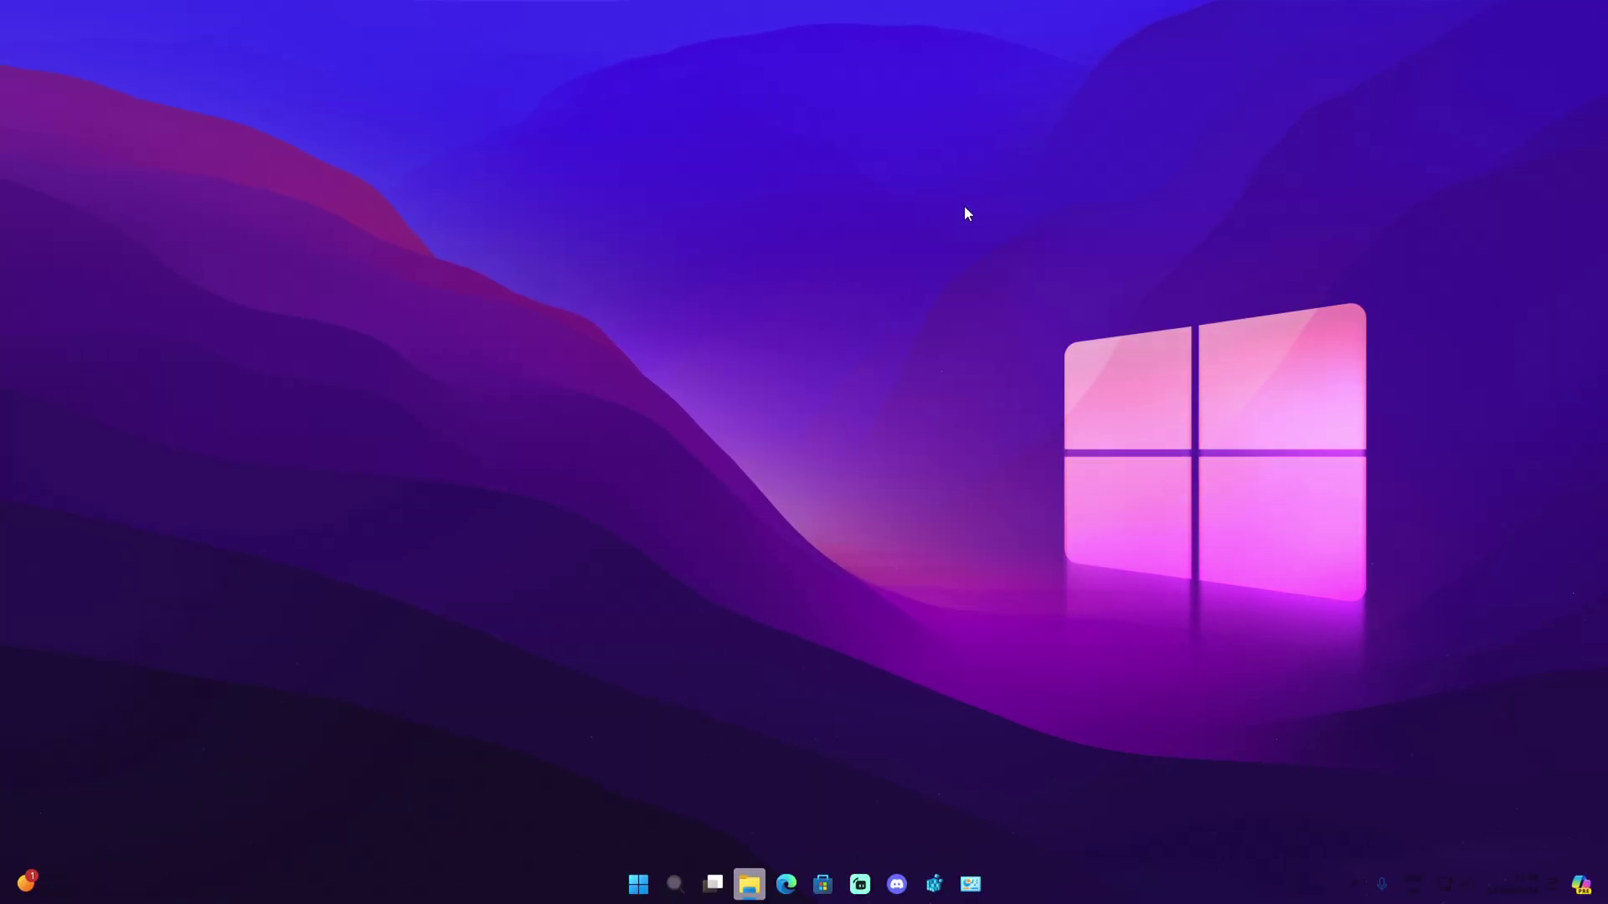
- Search Windows for "VIEW NETW" and open the Network Connections window
{"action": "left_click", "coordinate": [675, 885]}
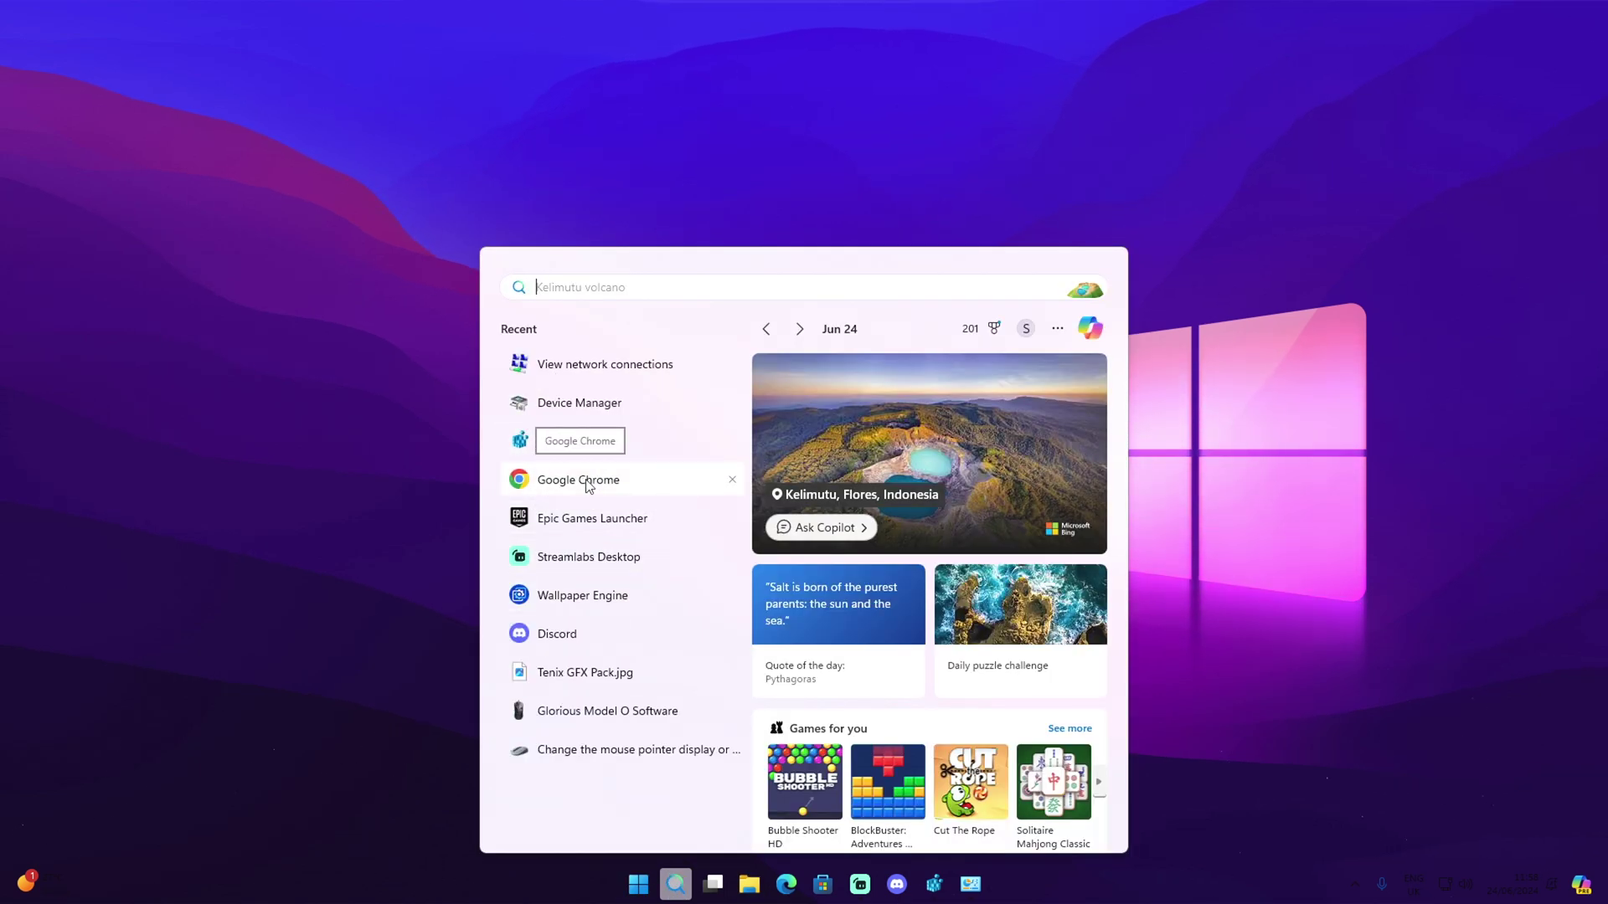
{"action": "type", "text": "VIEW NETO"}
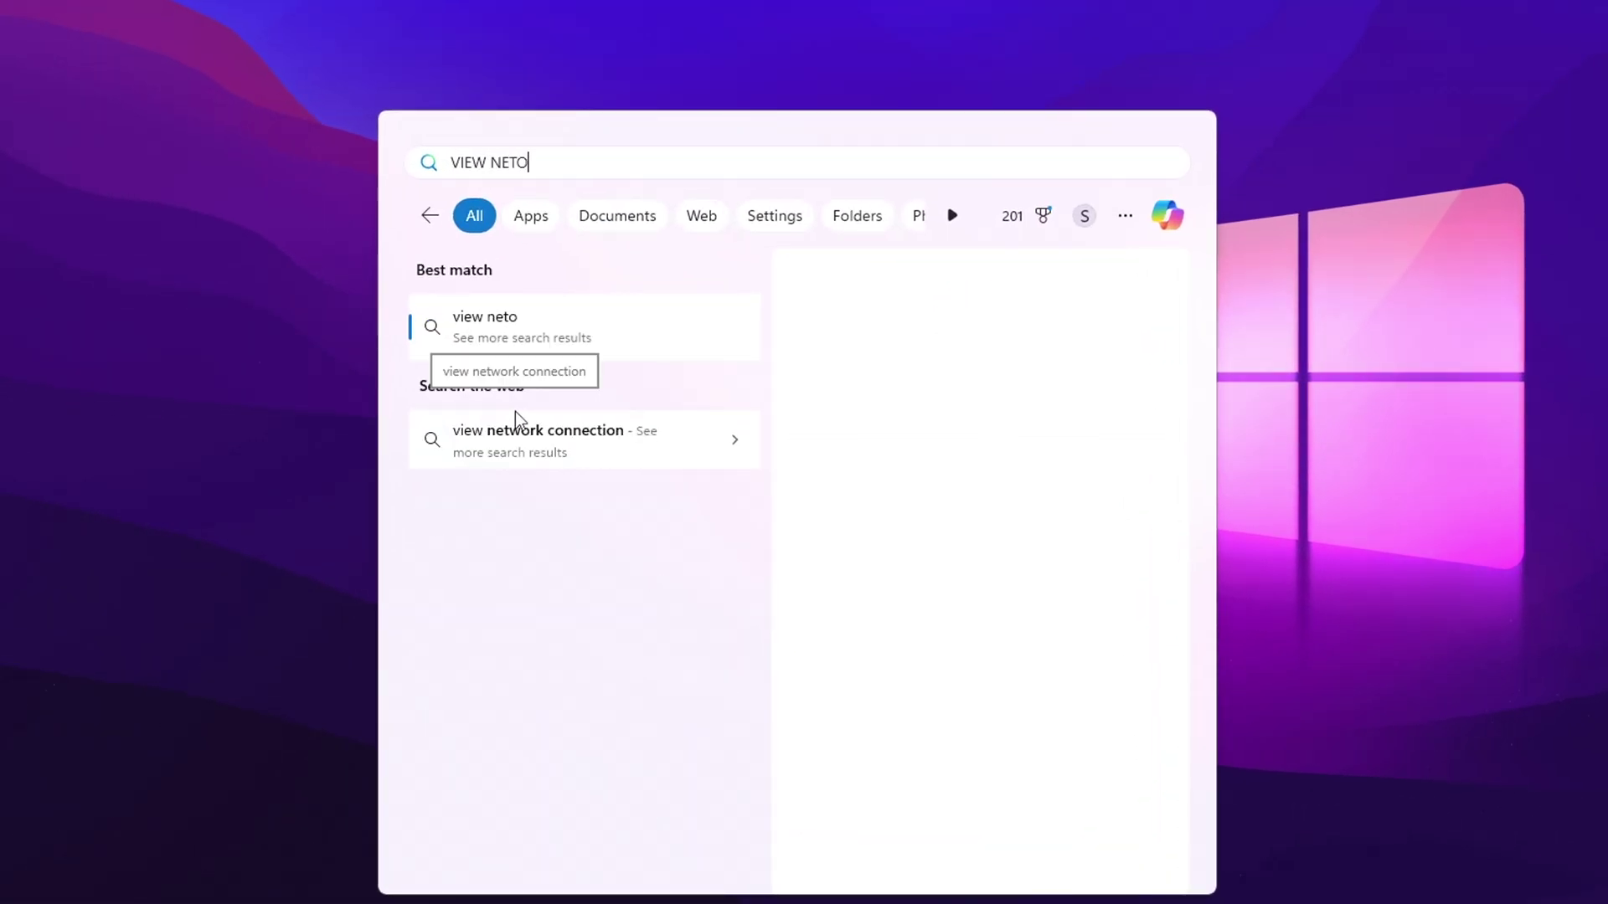
{"action": "key", "text": "BackSpace"}
{"action": "type", "text": "W"}
{"action": "left_click", "coordinate": [578, 311]}
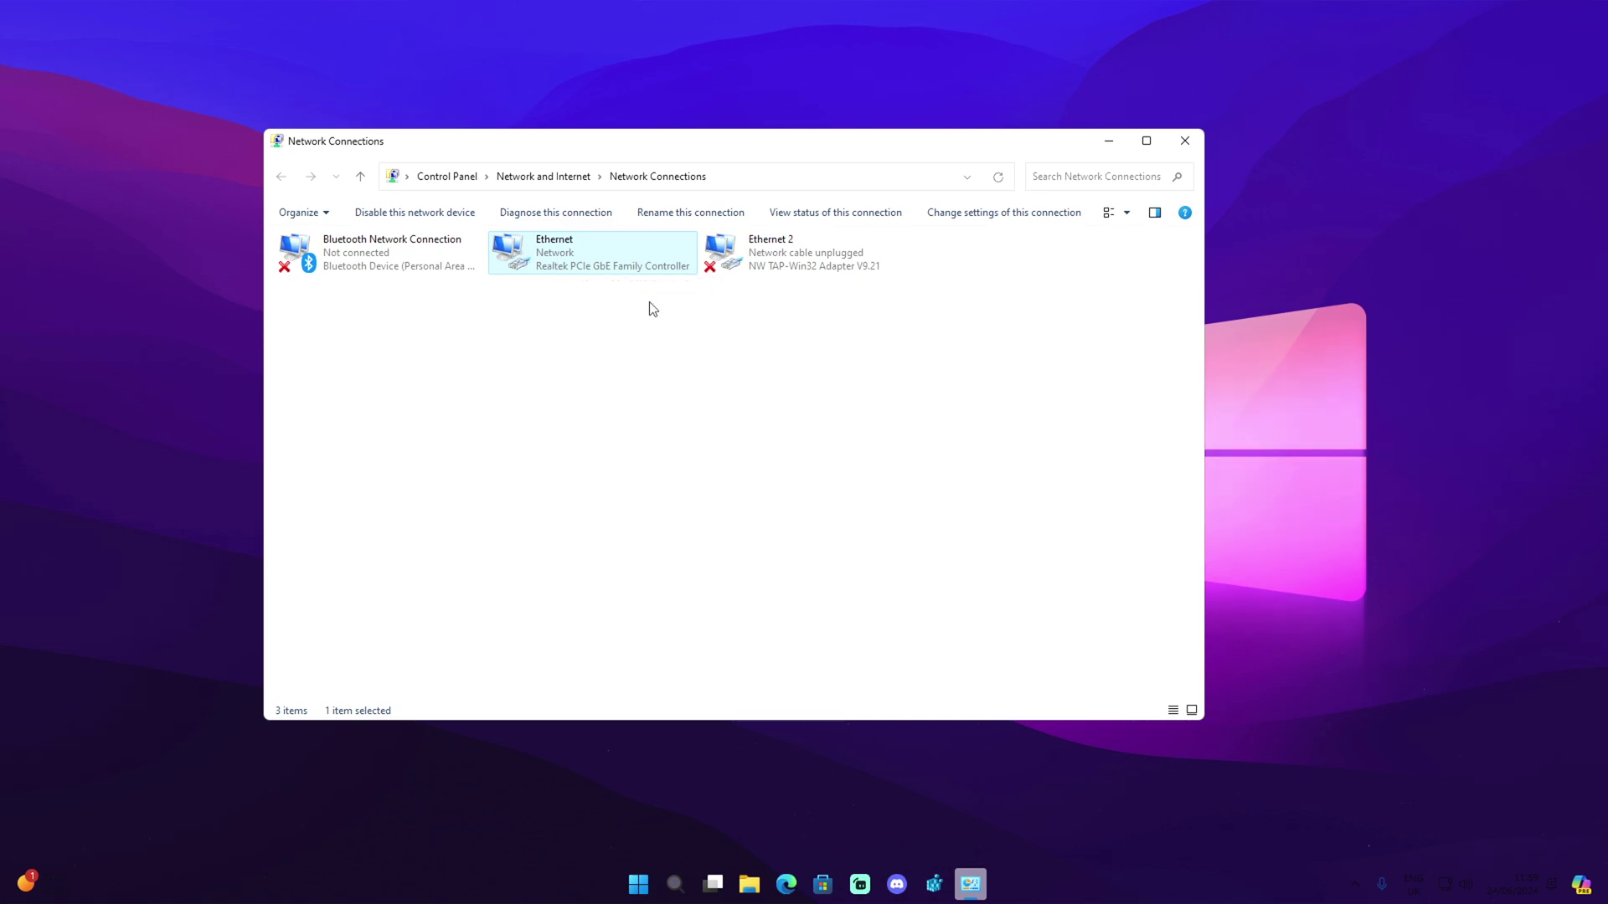
- Open the properties of the Ethernet connection's Internet Protocol Version 4 (TCP/IPv4) item
{"action": "right_click", "coordinate": [565, 261]}
{"action": "left_click", "coordinate": [620, 415]}
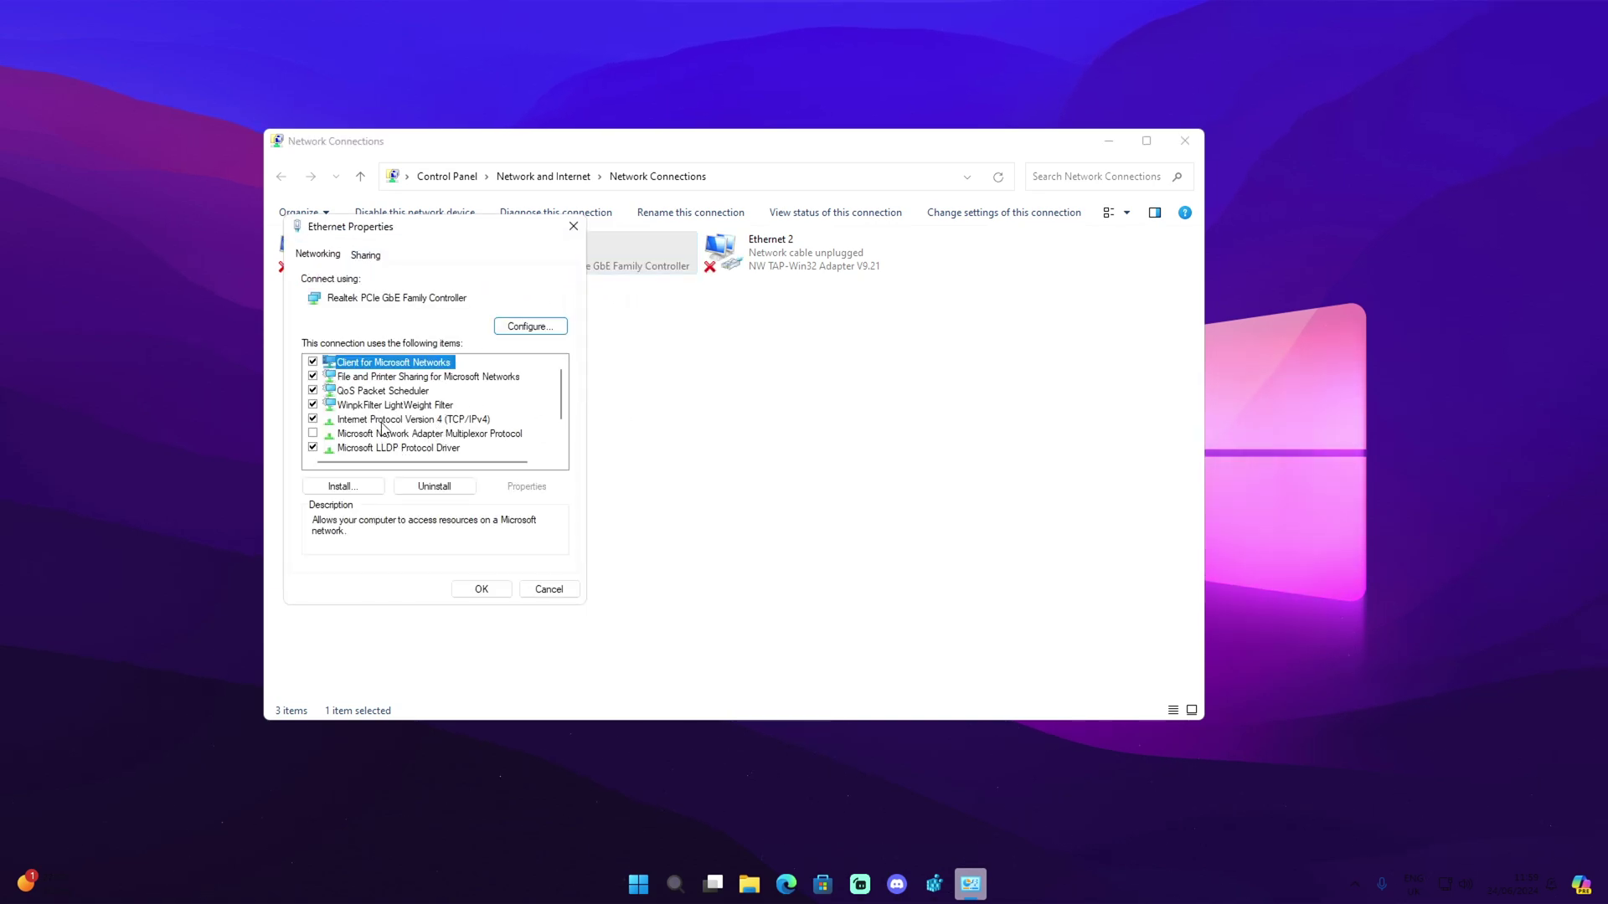
{"action": "left_click", "coordinate": [381, 420]}
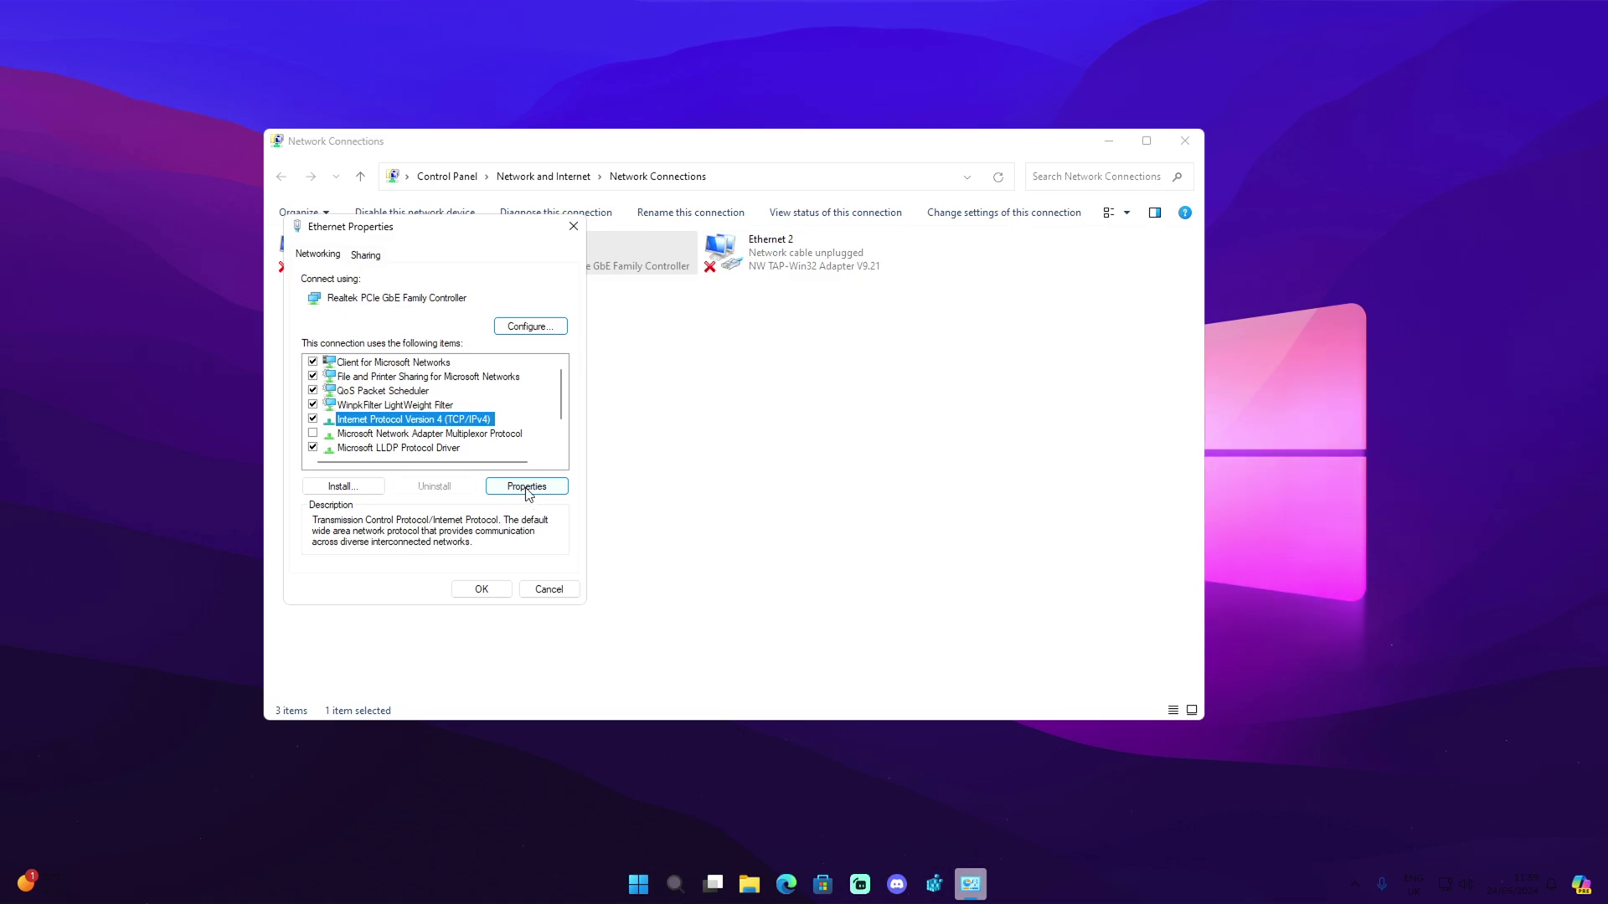
{"action": "left_click", "coordinate": [528, 488]}
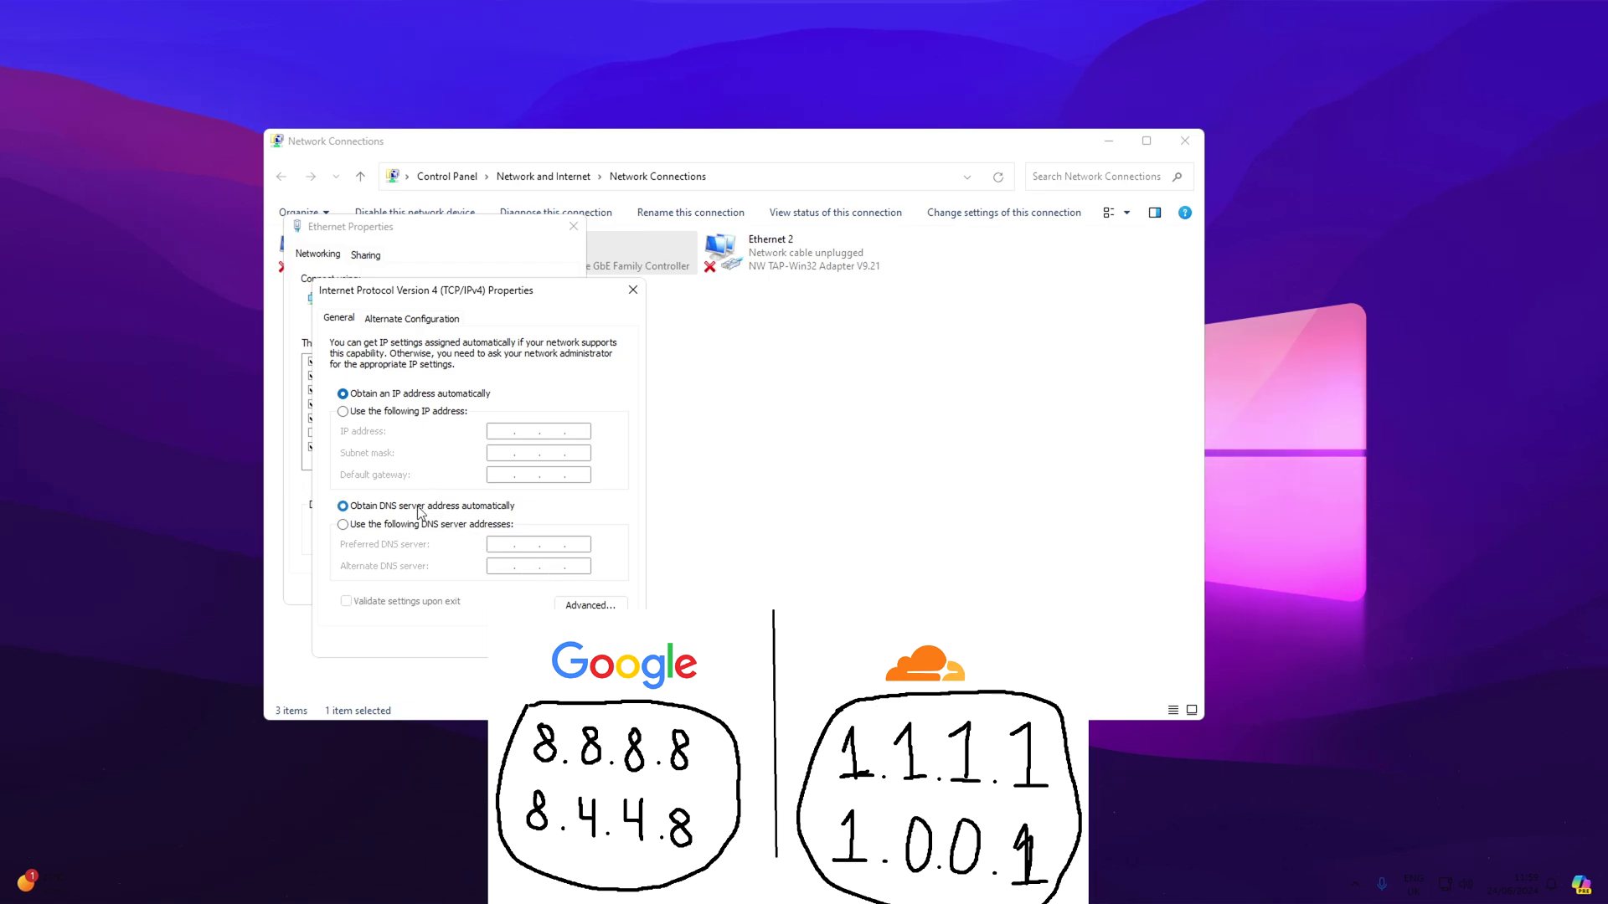
- Use manual DNS server addresses, with 8.8.8.8 as preferred and 8.8.4.4 as alternate, and confirm the IPv4 settings
{"action": "left_click", "coordinate": [364, 530]}
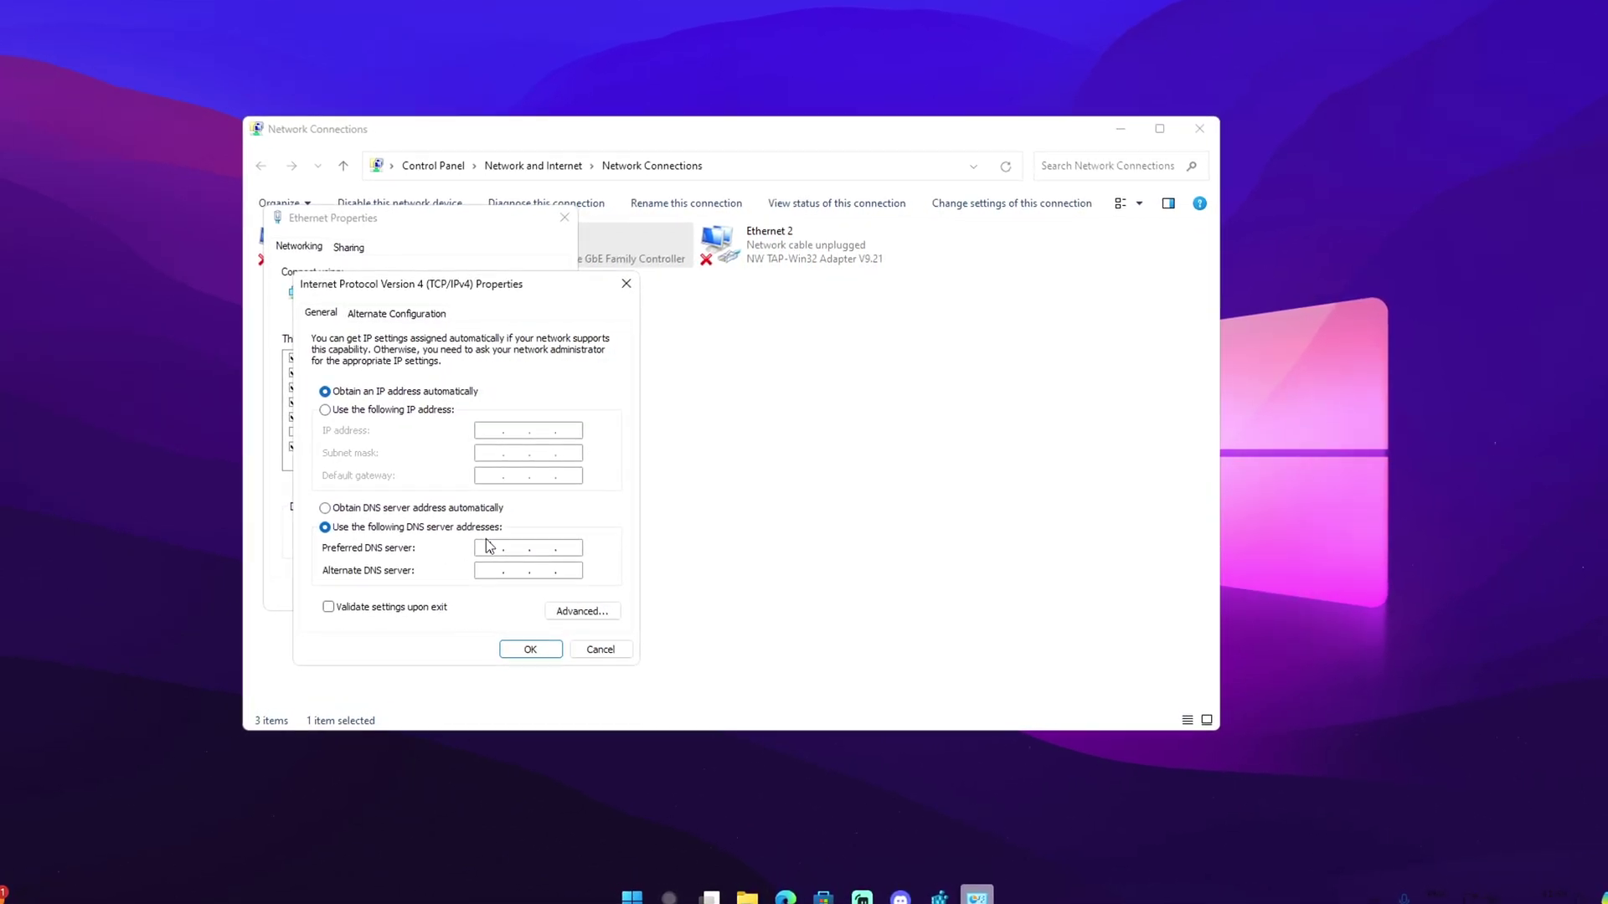
{"action": "left_click", "coordinate": [490, 547]}
{"action": "type", "text": "8.8.8"}
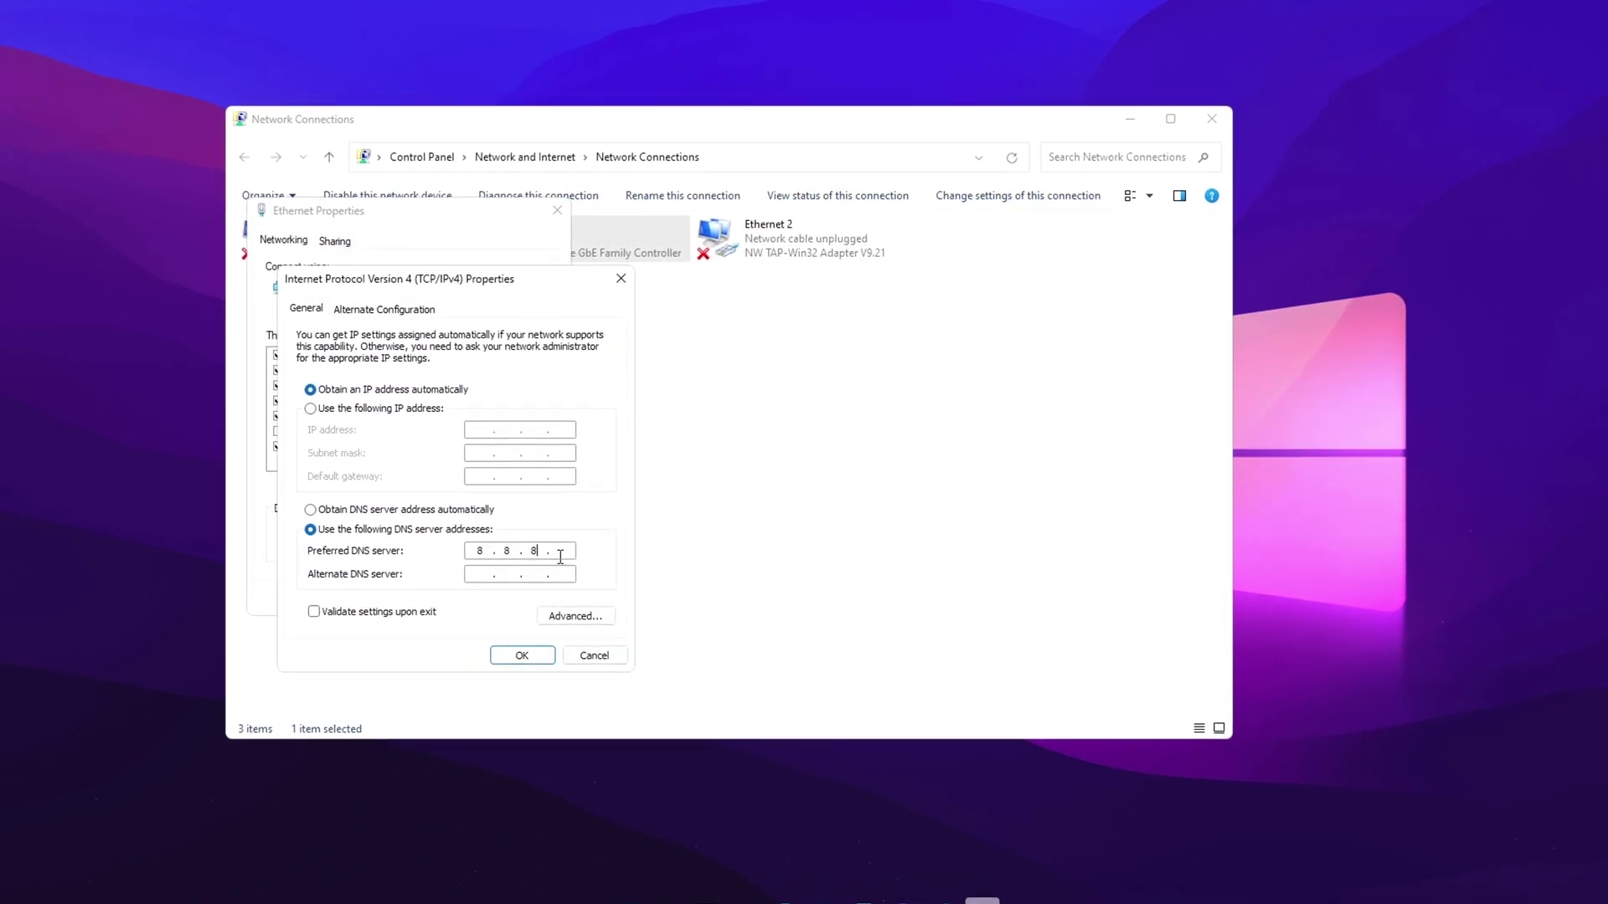
{"action": "type", "text": ".8"}
{"action": "left_click", "coordinate": [474, 578]}
{"action": "type", "text": "8.8.4.4"}
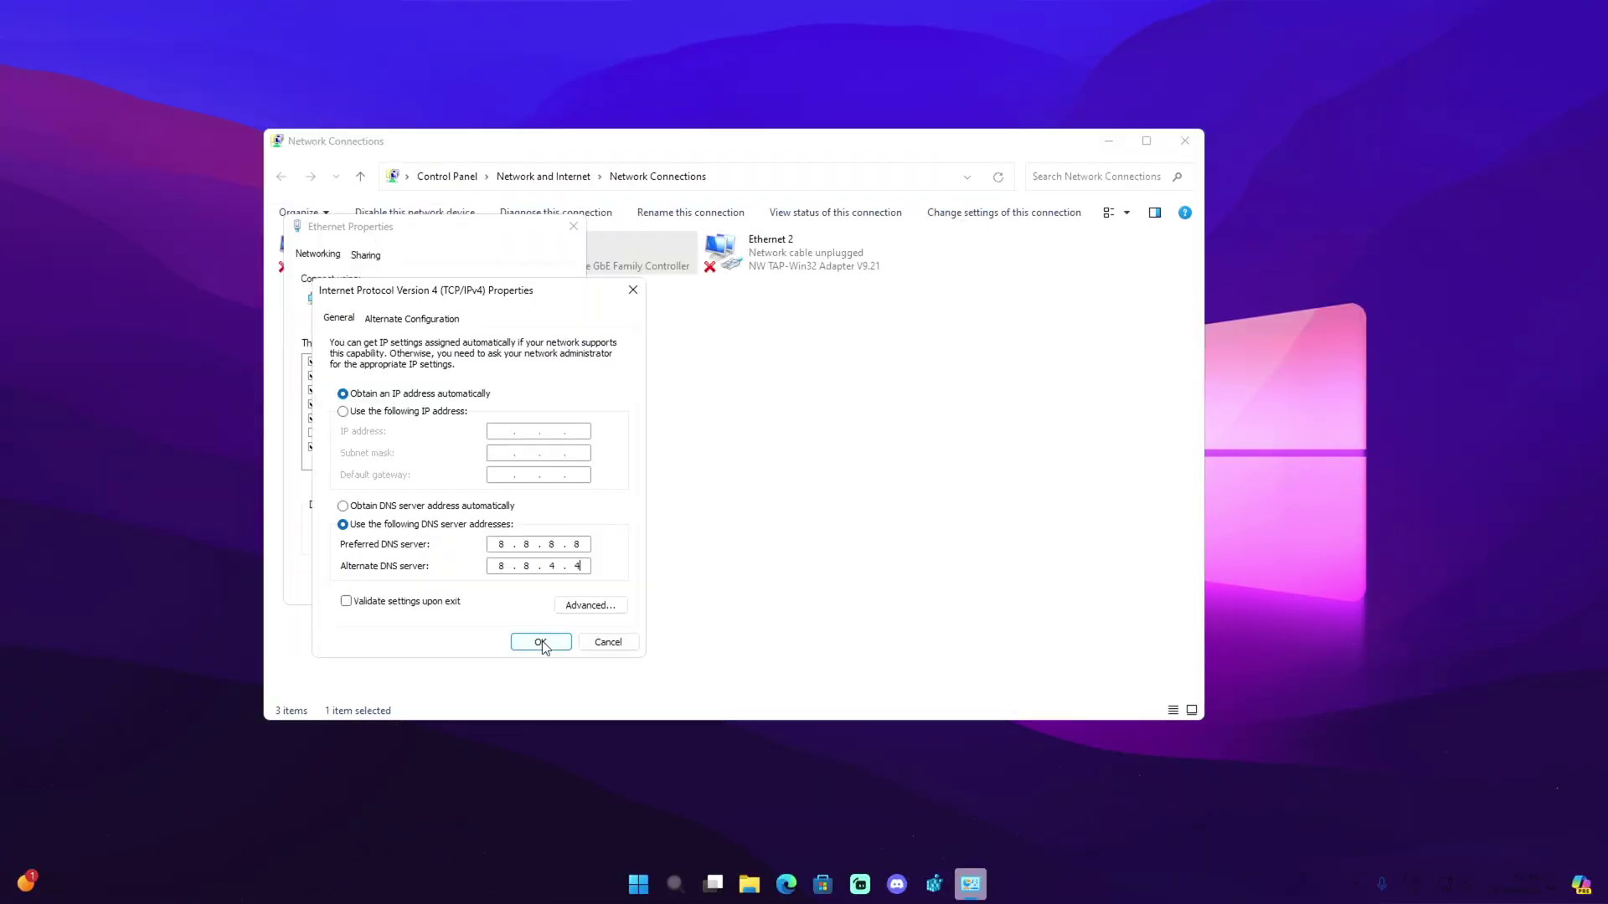
{"action": "left_click", "coordinate": [541, 642]}
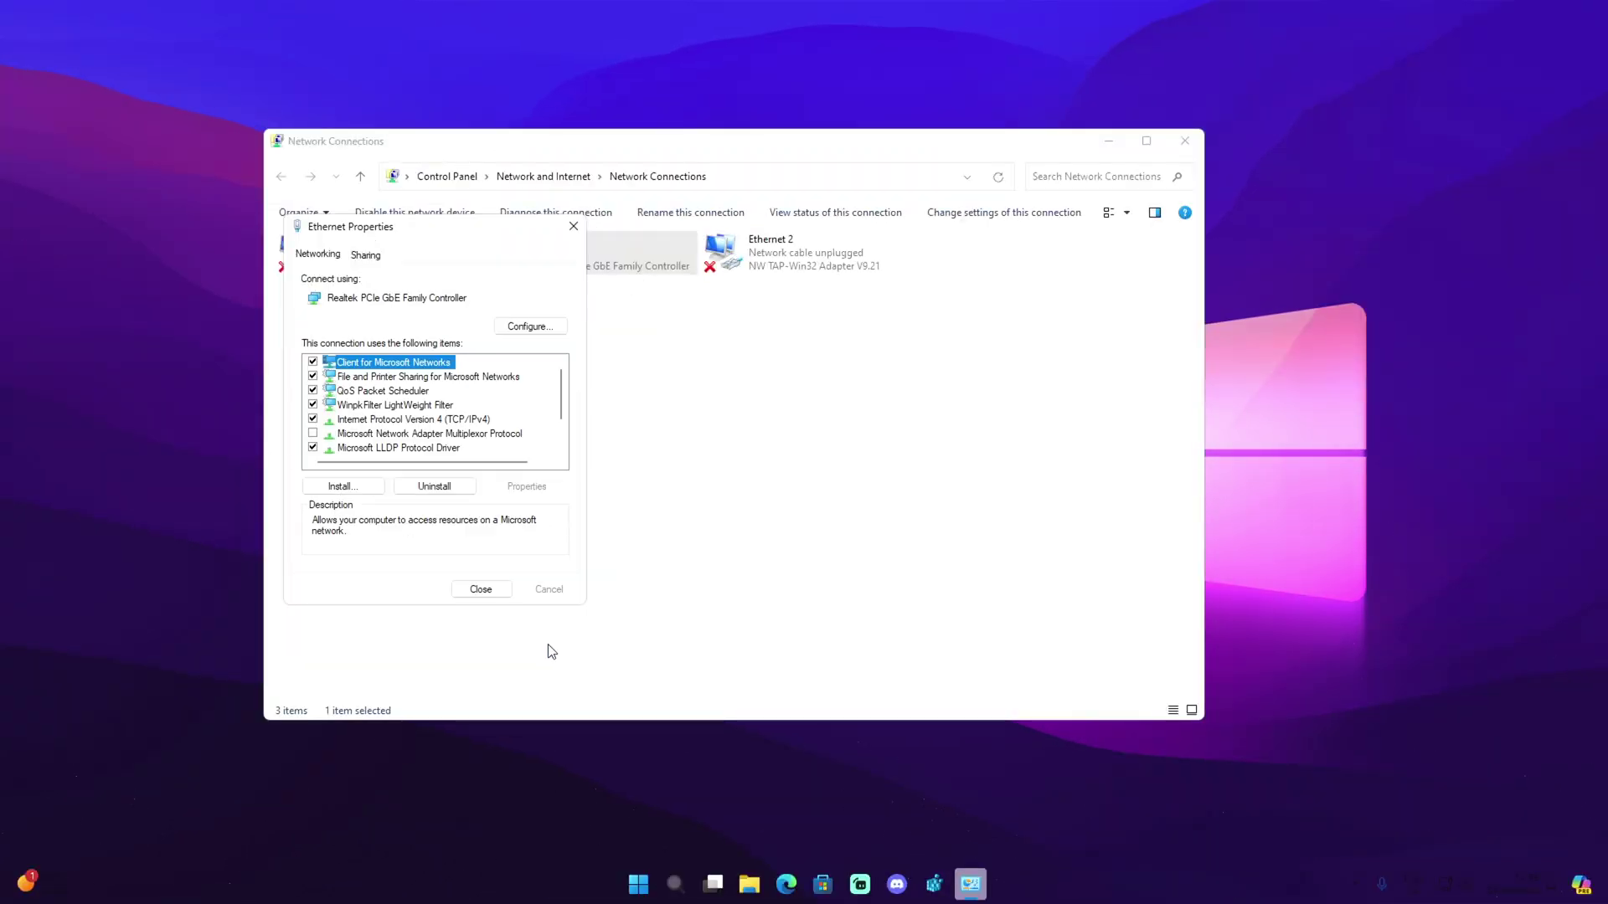
- Search Windows for CMD and open Command Prompt
{"action": "left_click", "coordinate": [680, 884]}
{"action": "type", "text": "CMD"}
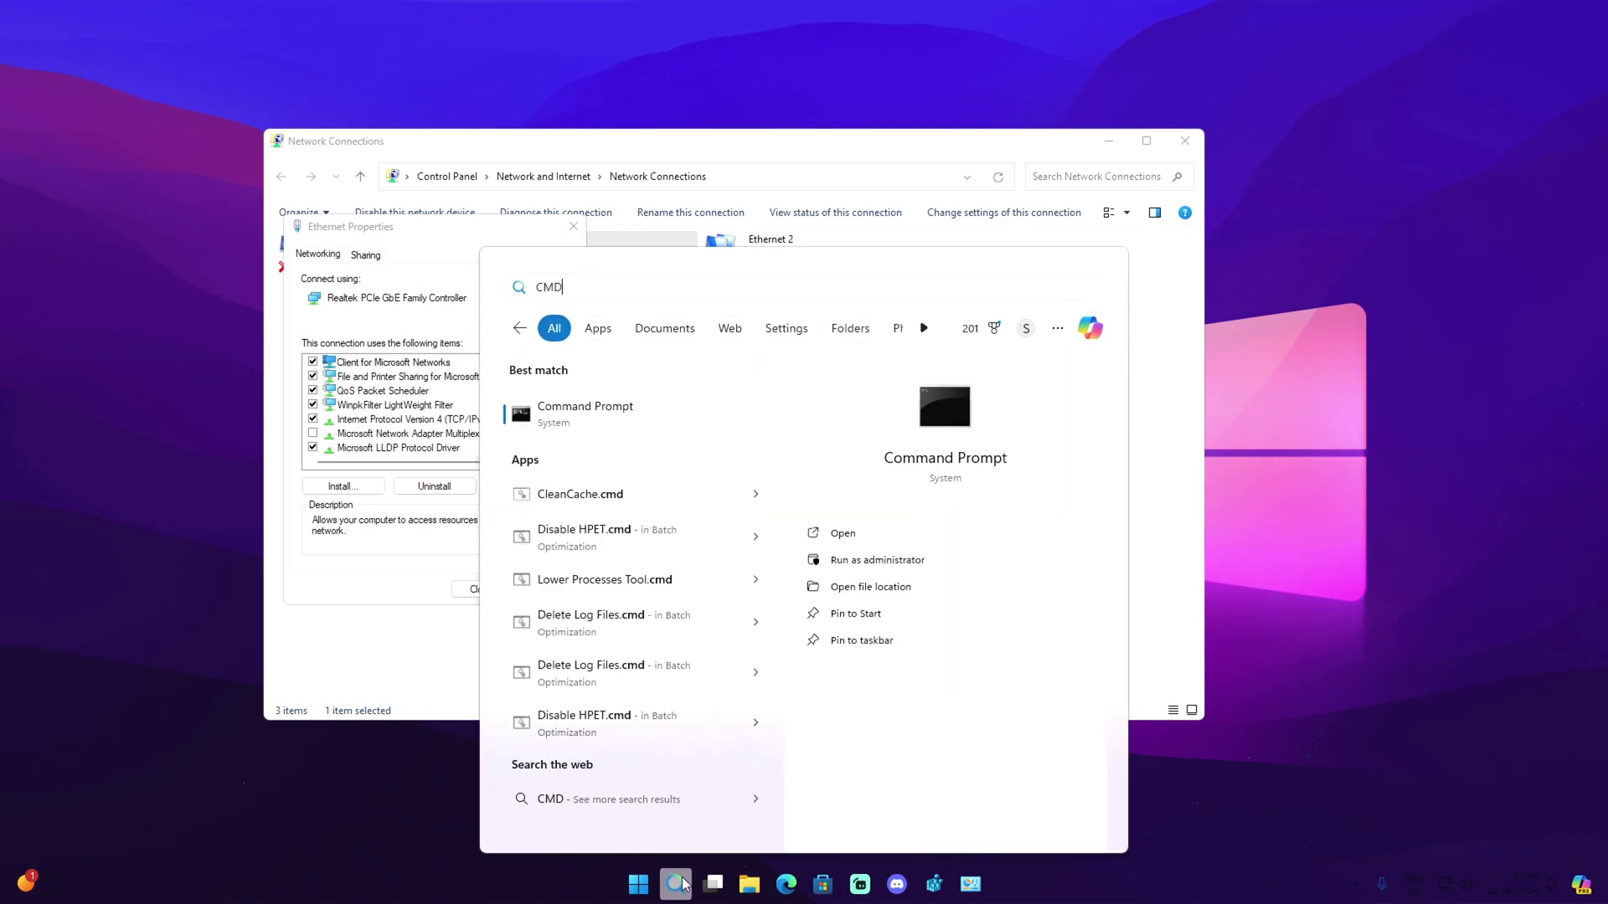
{"action": "key", "text": "Return"}
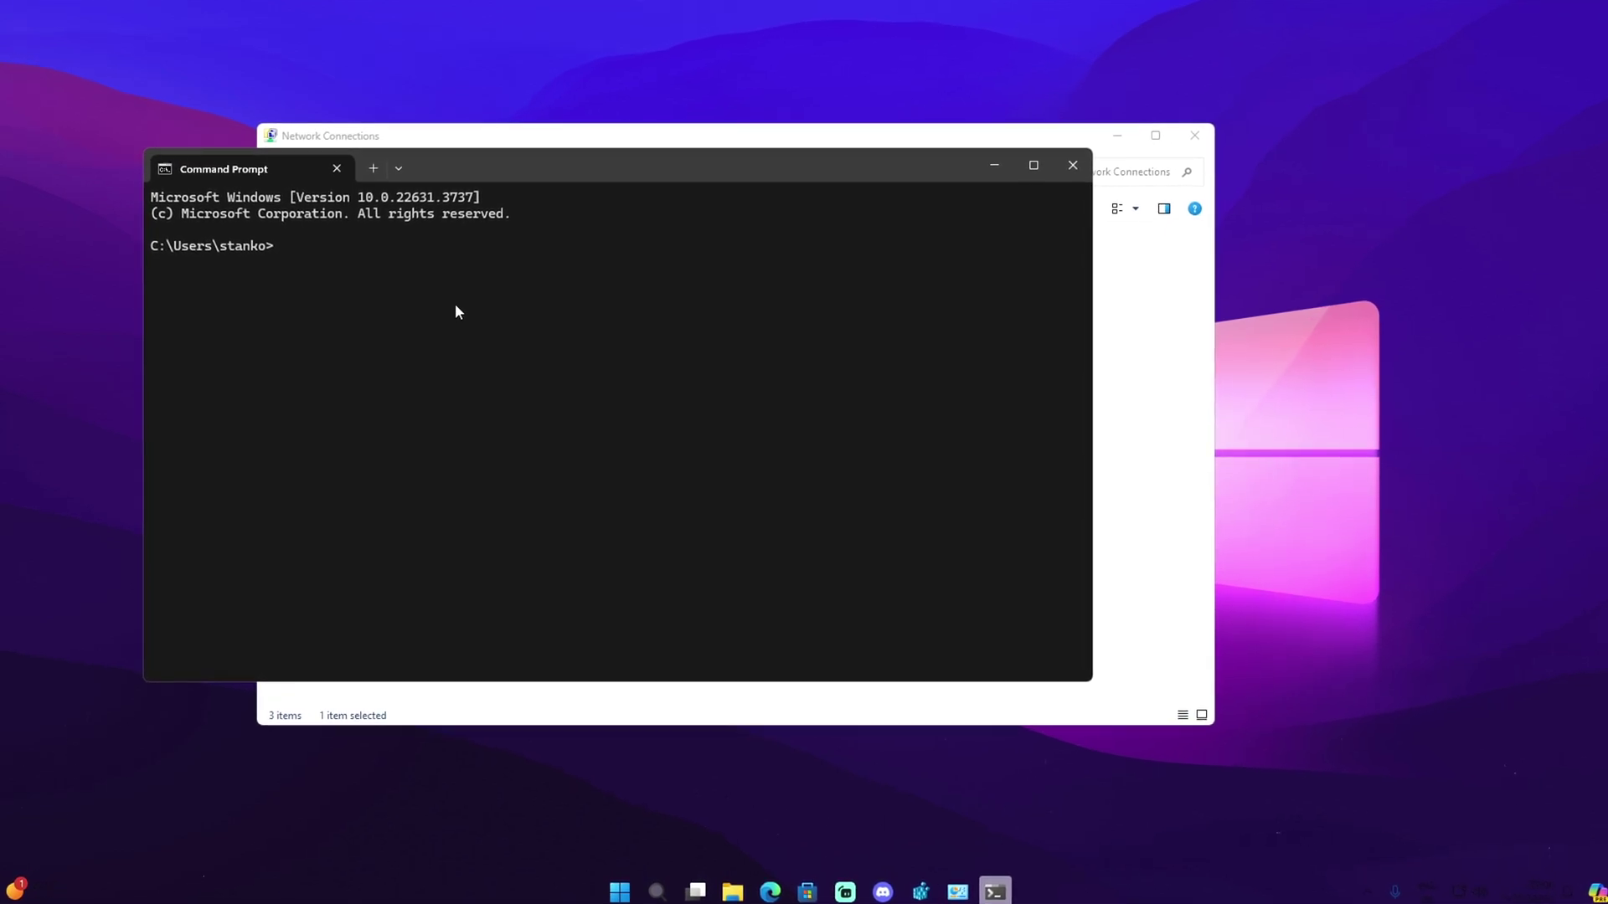
- Ping the DNS server 8.8.8.8 from the command line to check the connection's latency
{"action": "type", "text": "PING"}
{"action": "key", "text": "BackSpace"}
{"action": "key", "text": "BackSpace"}
{"action": "key", "text": "BackSpace"}
{"action": "key", "text": "BackSpace"}
{"action": "type", "text": "ping"}
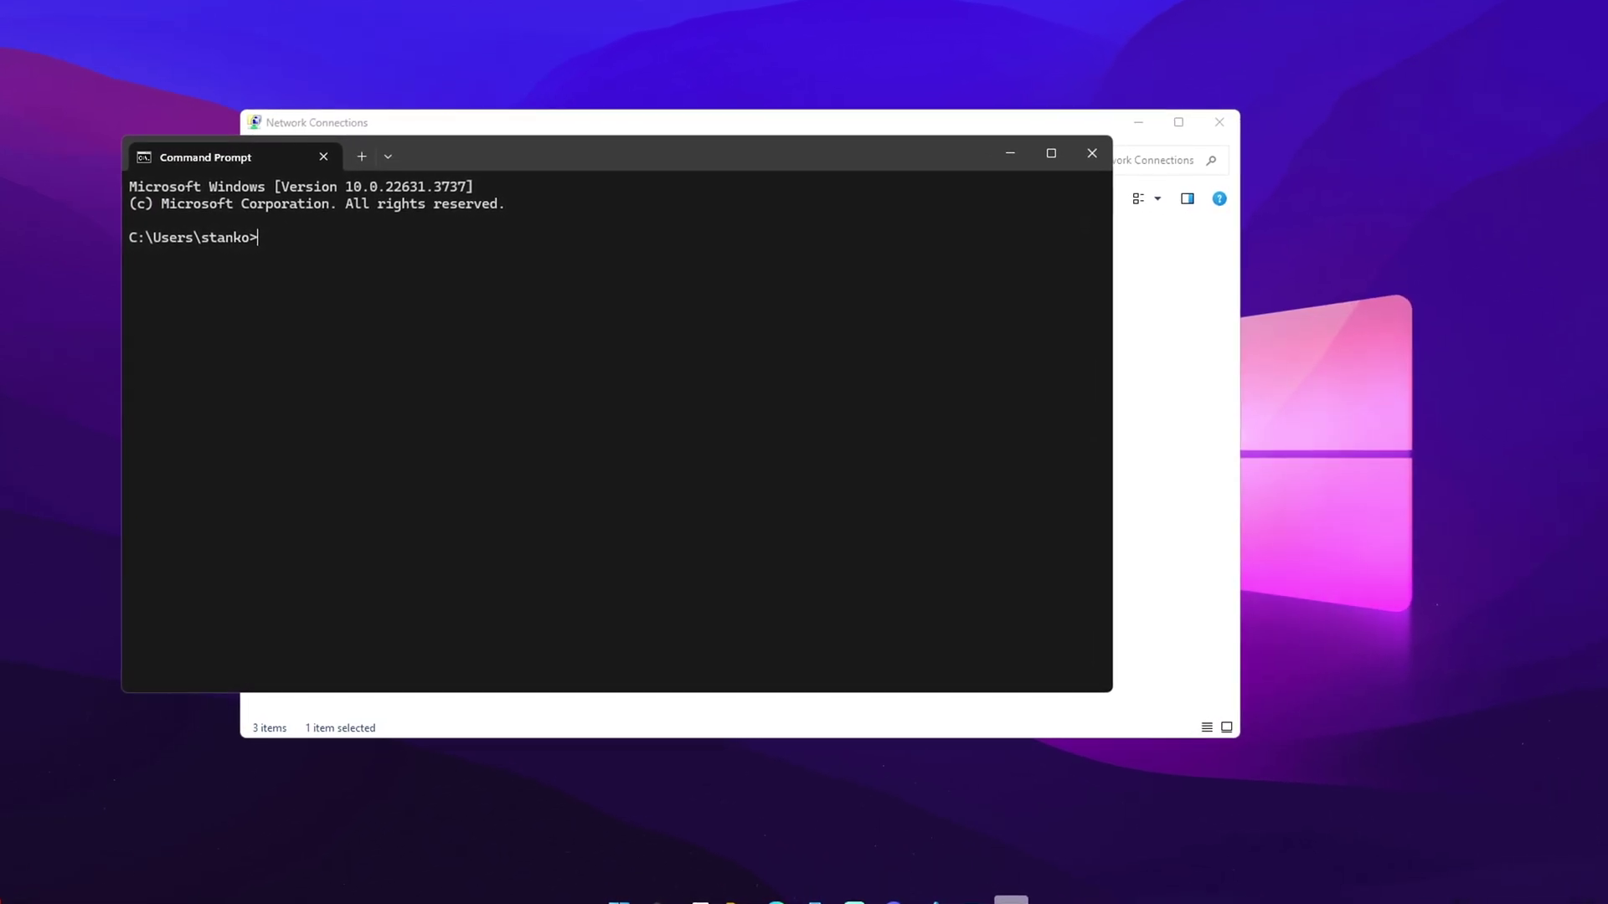
{"action": "type", "text": " 8.8.8.8"}
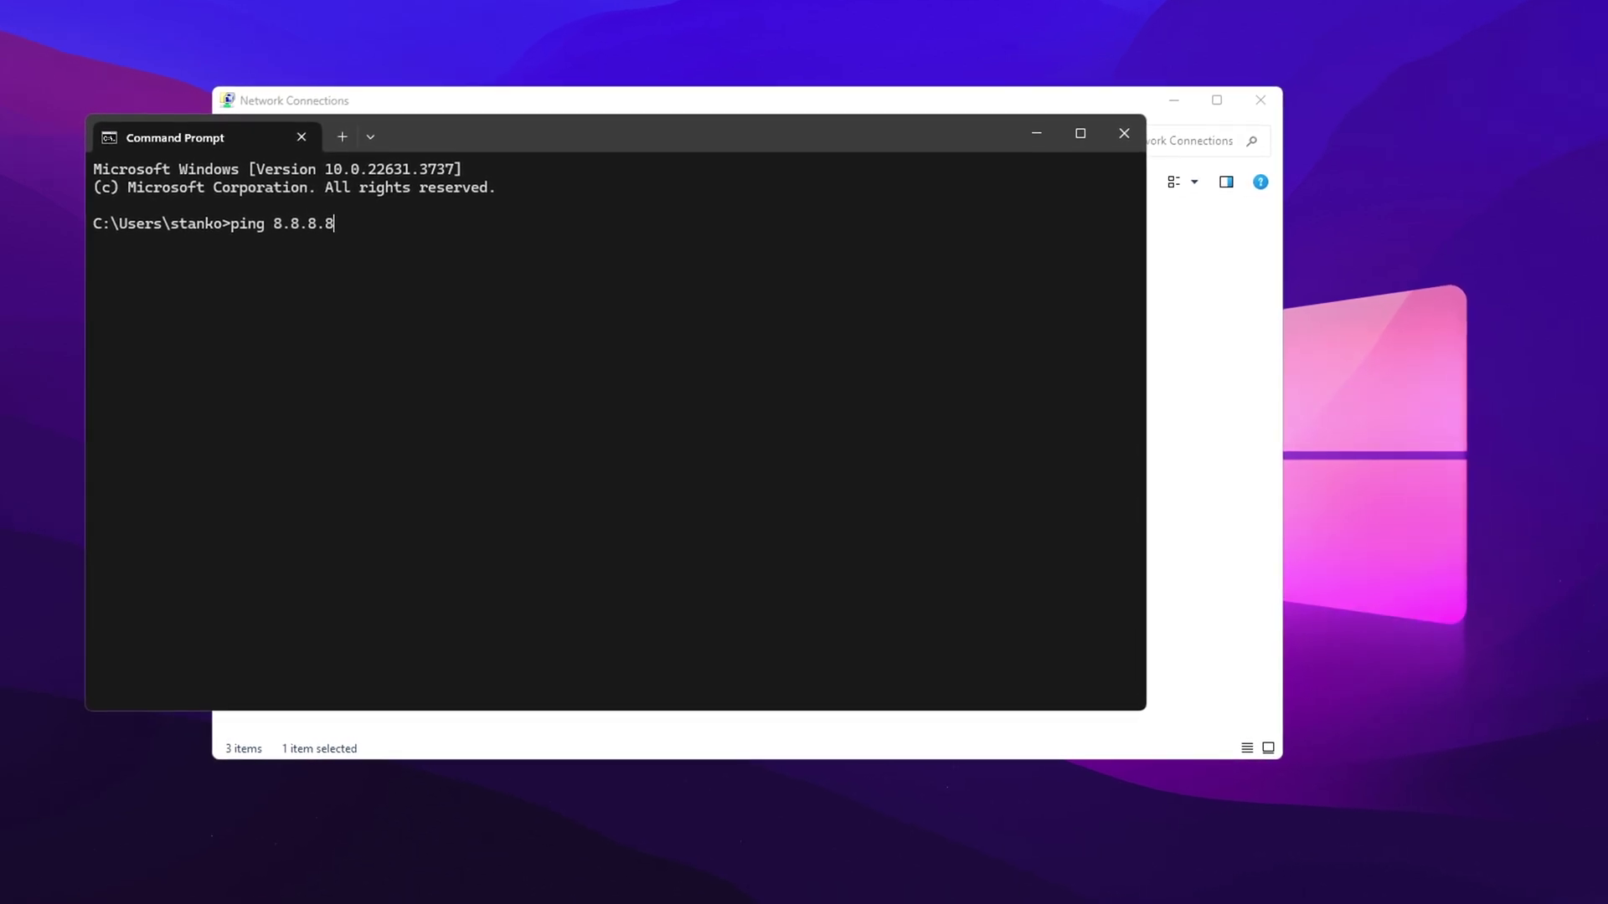
{"action": "key", "text": "Return"}
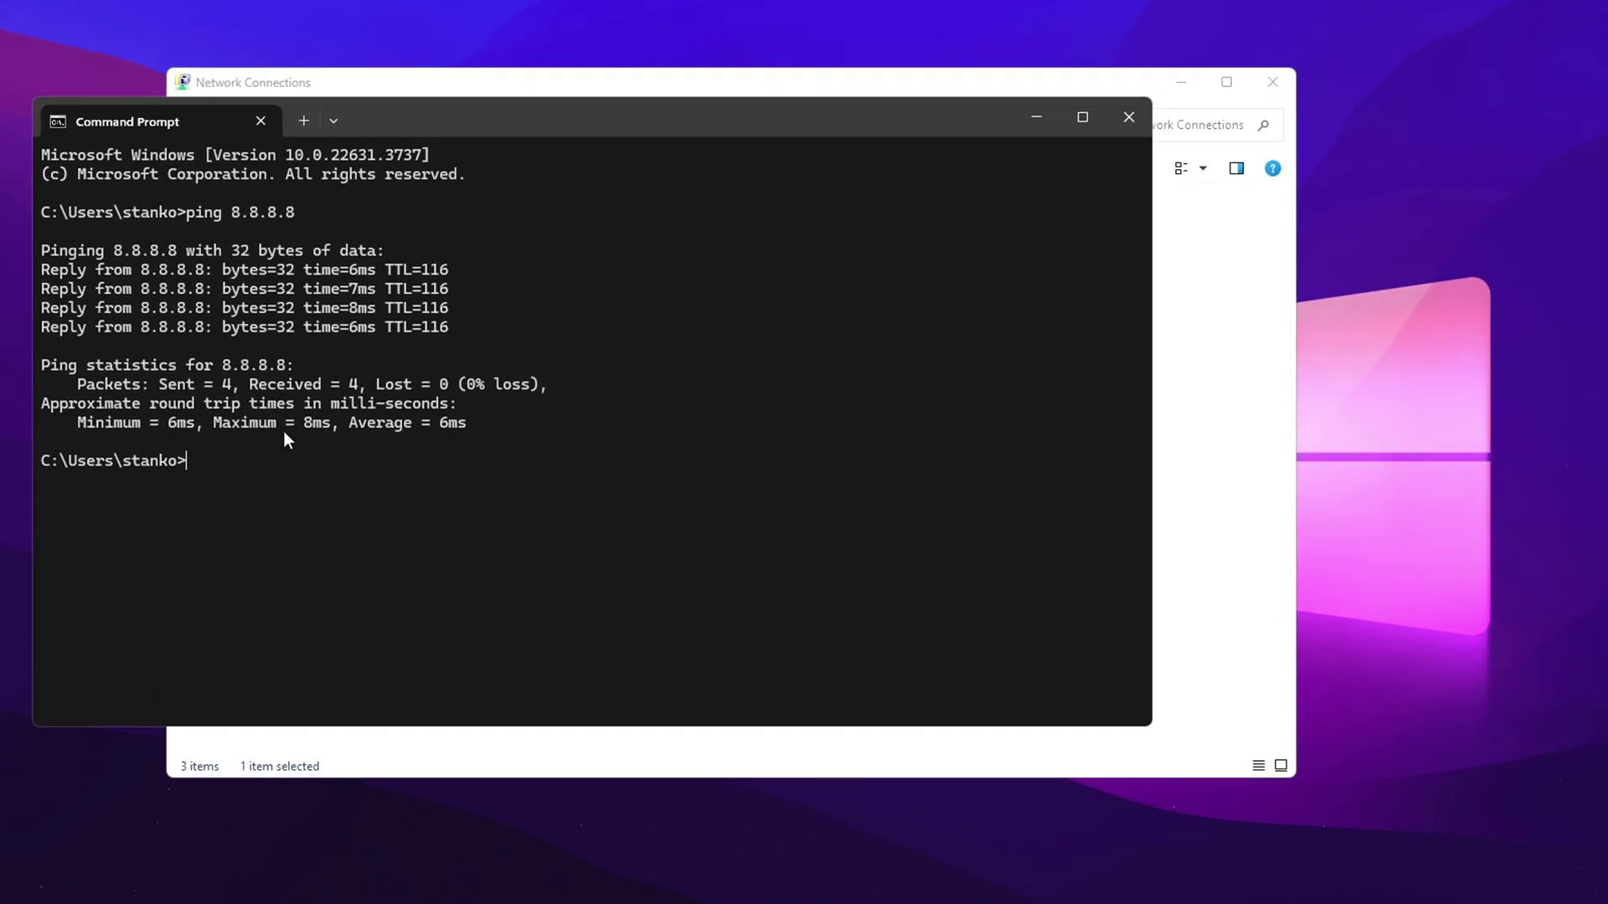
{"action": "left_click_drag", "start_coordinate": [620, 128], "coordinate": [802, 111]}
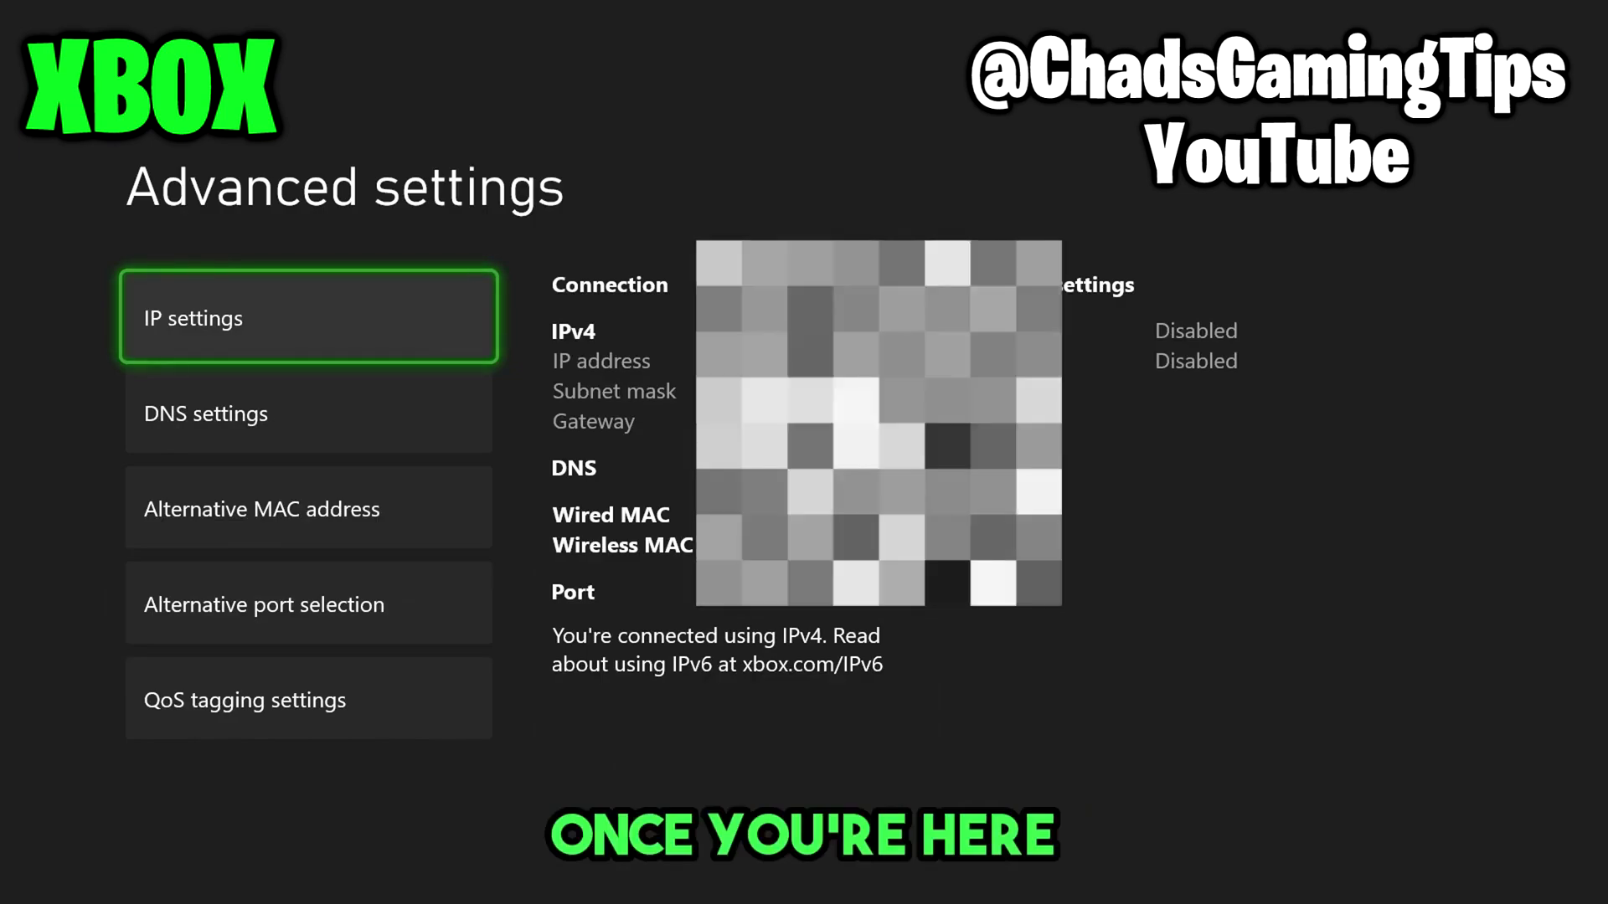
- Open the DNS settings in the Xbox advanced network settings and move to the manual option
{"action": "key", "text": "Down"}
{"action": "key", "text": "Return"}
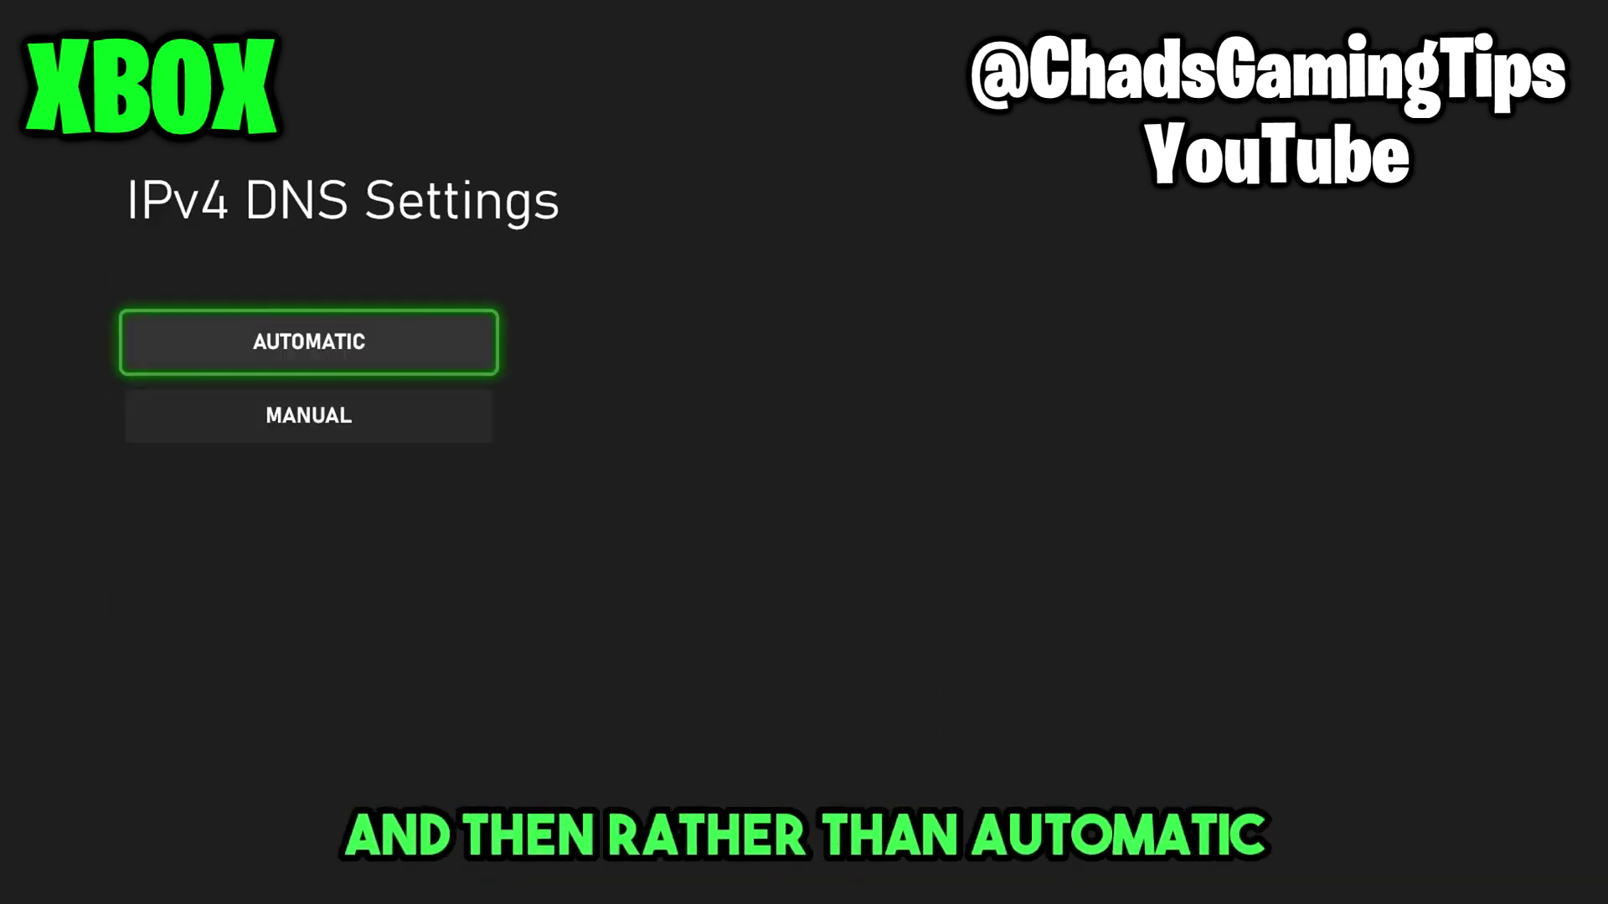
{"action": "key", "text": "Down"}
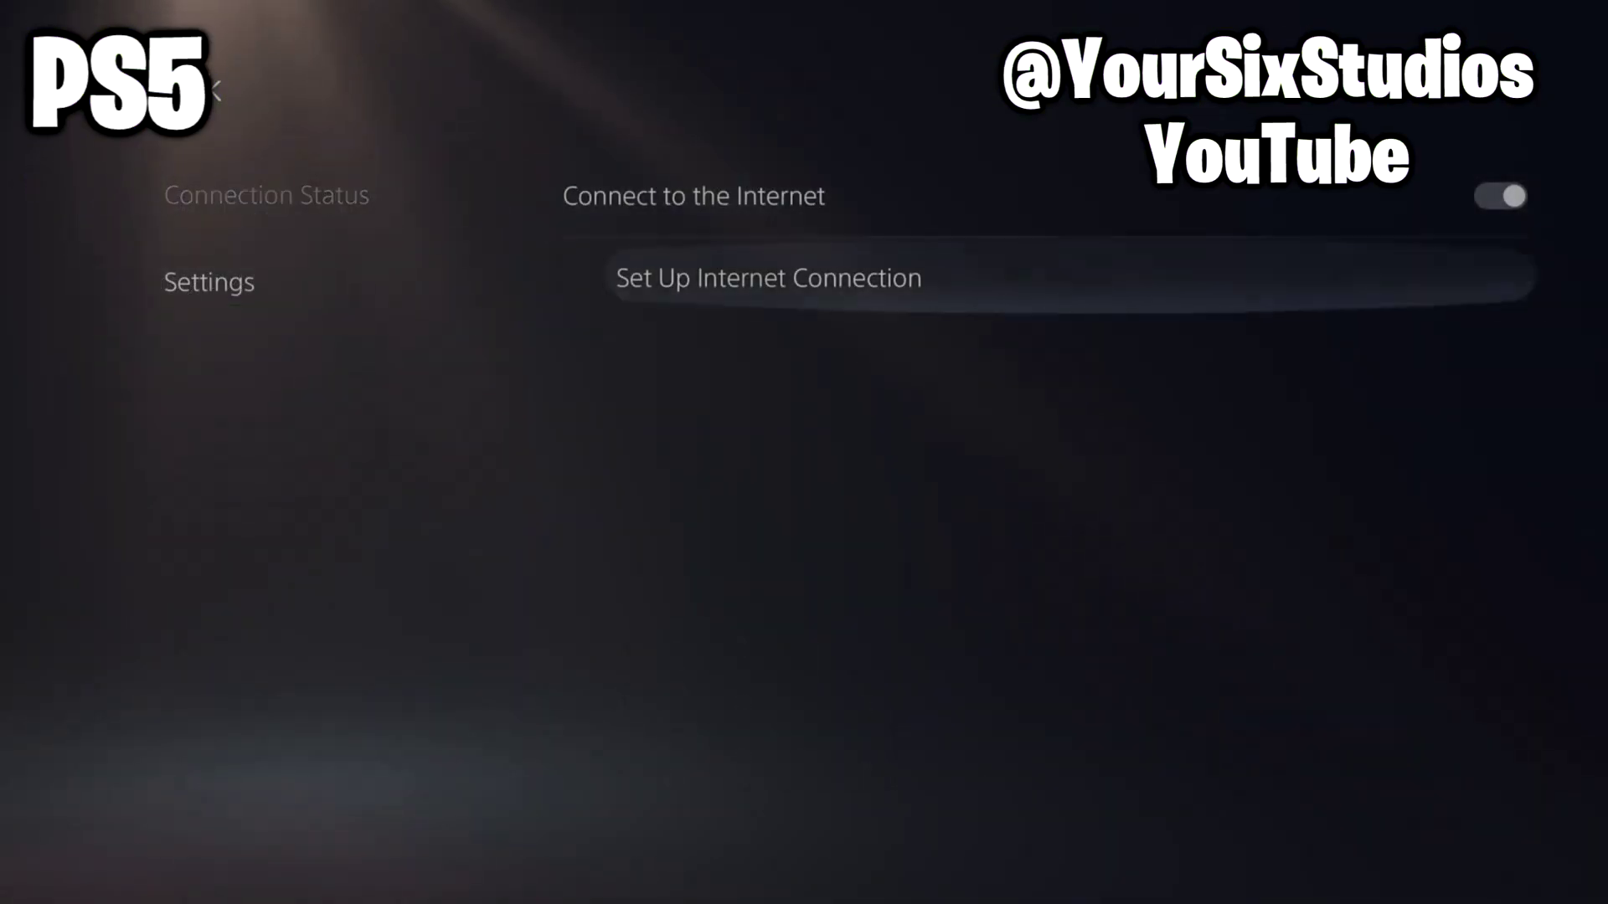
- Open the PS5's internet connection setup and the advanced settings of the connected Wi-Fi network
{"action": "key", "text": "Return"}
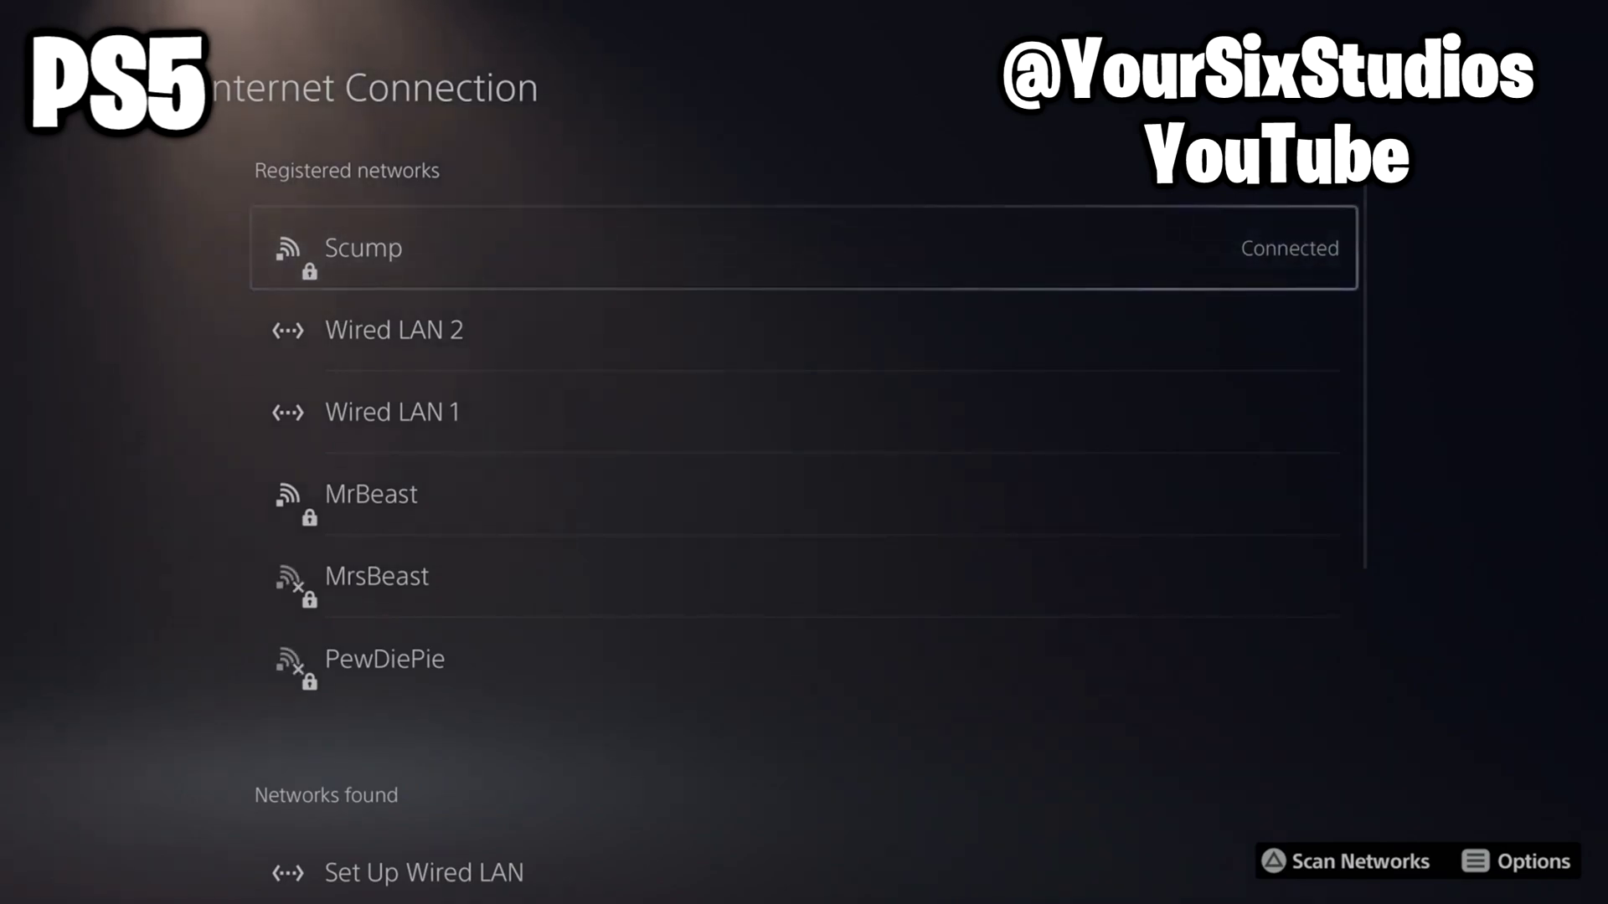
{"action": "key", "text": "Menu"}
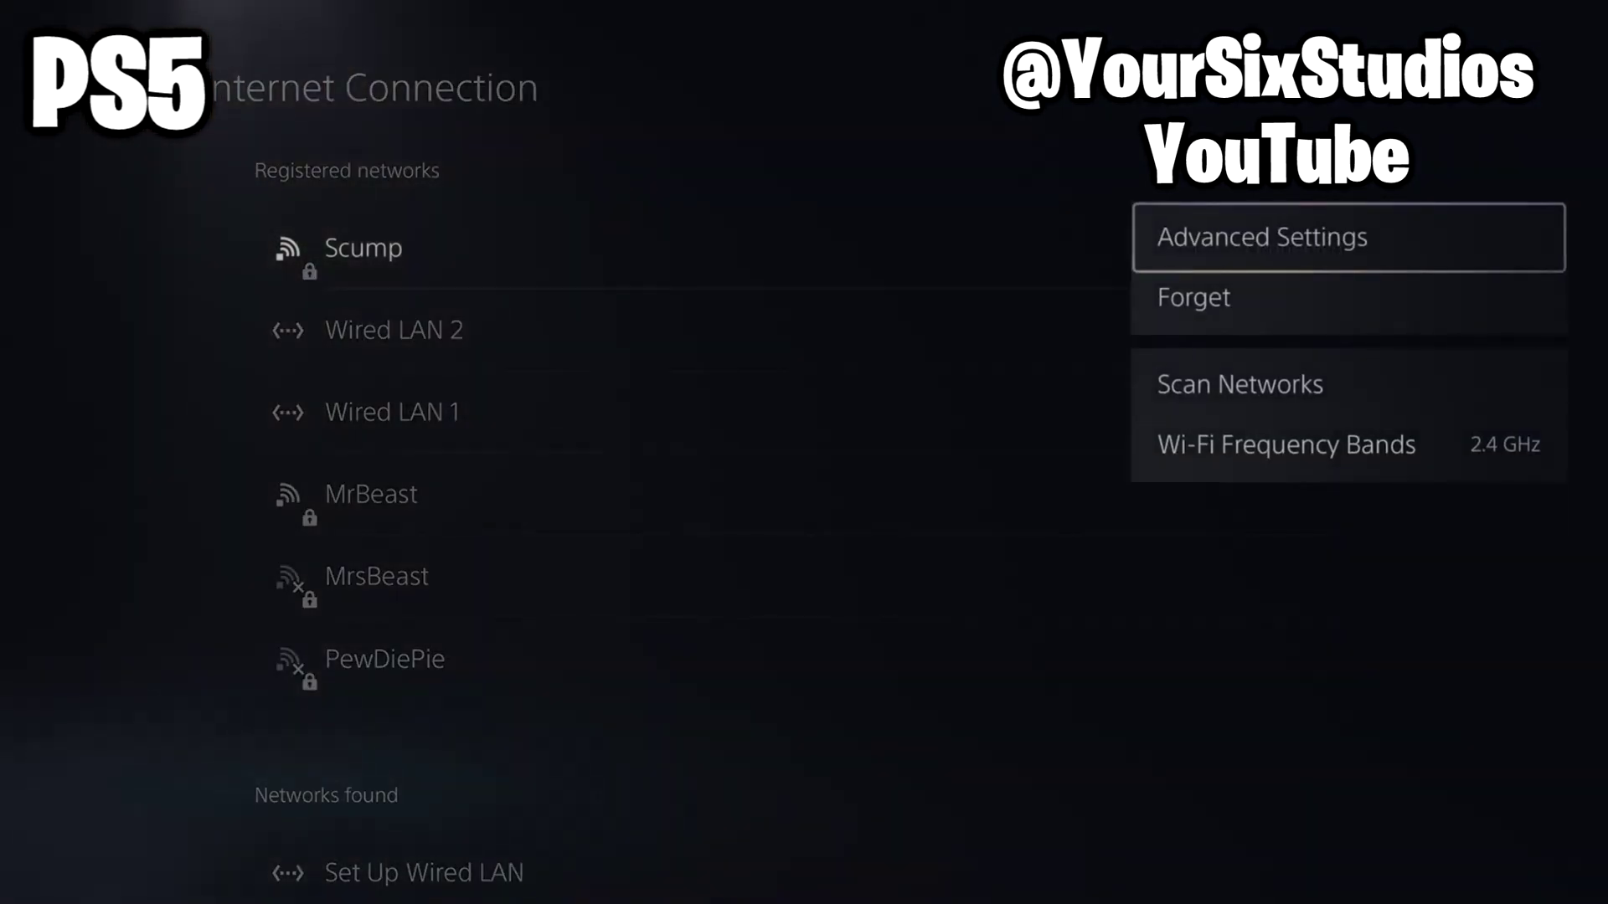
{"action": "key", "text": "Return"}
- Examine the primary and secondary DNS fields in the PS5 network's advanced settings
{"action": "key", "text": "Down"}
{"action": "key", "text": "Down"}
{"action": "key", "text": "Down"}
{"action": "key", "text": "Down"}
{"action": "key", "text": "Up"}
{"action": "key", "text": "Up"}
{"action": "key", "text": "Up"}
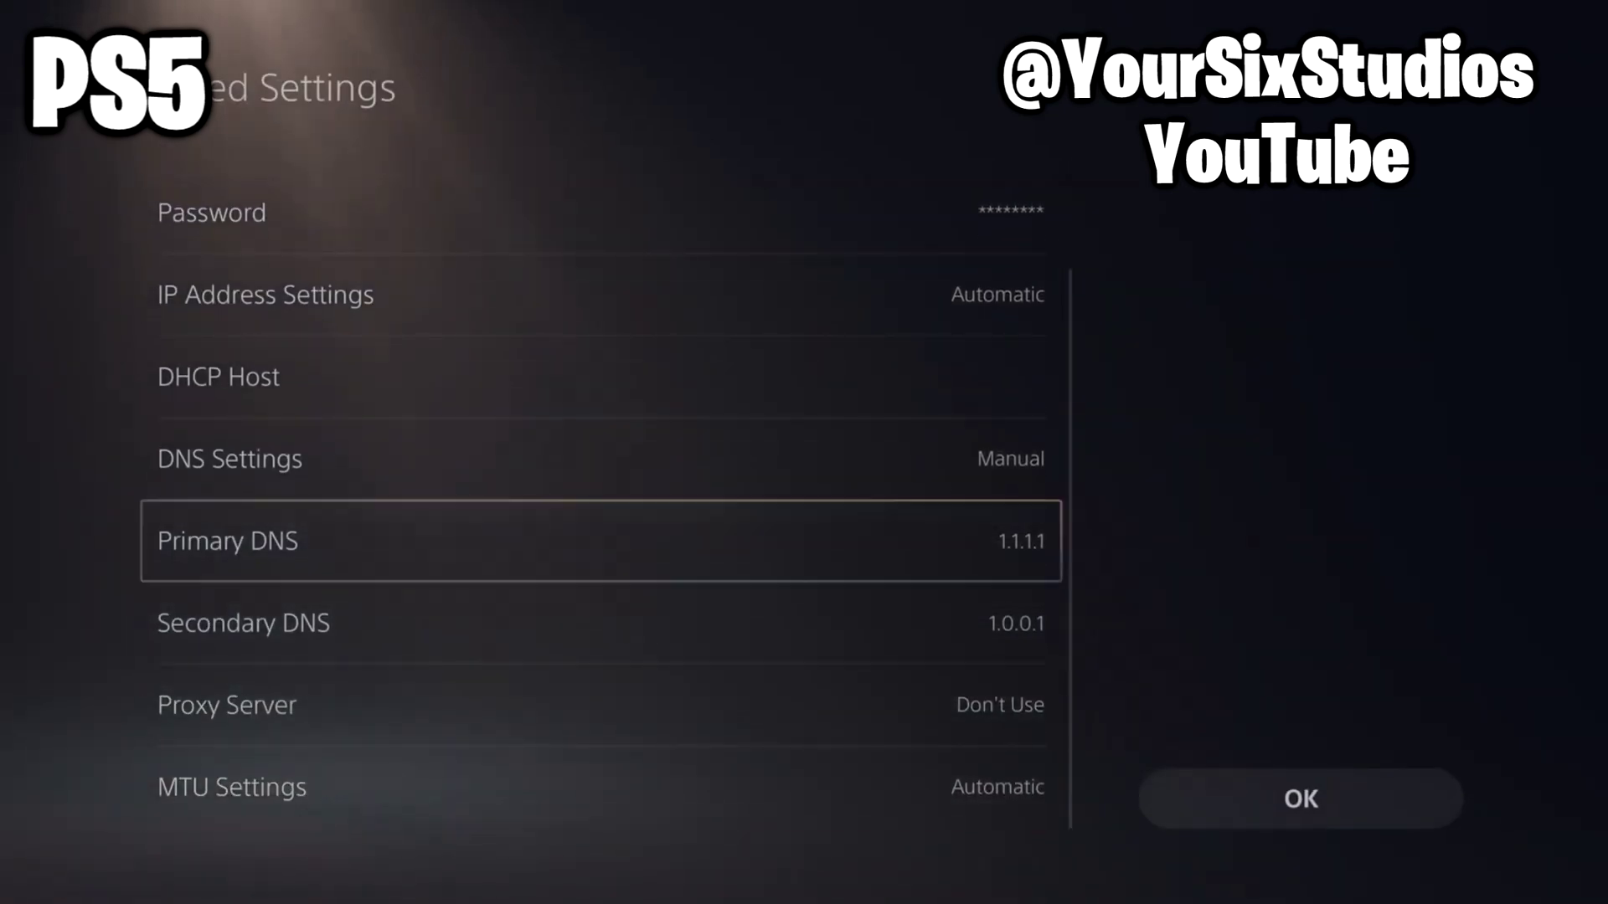
{"action": "key", "text": "Down"}
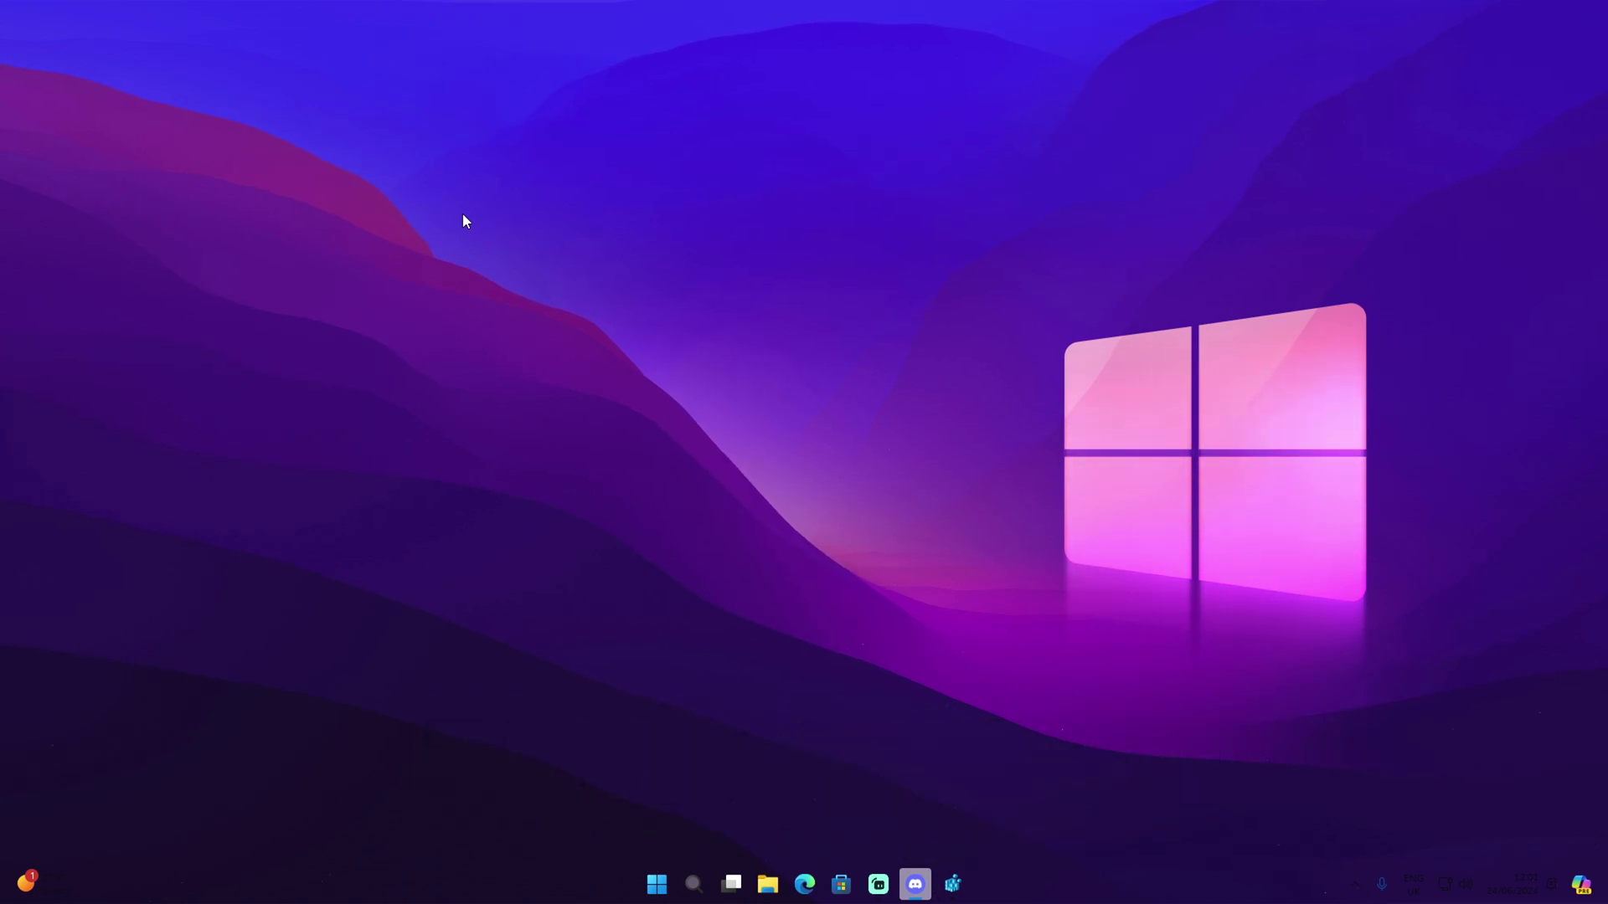
- Open Command Prompt on the Windows PC and clear the DNS cache with ipconfig /flushdns
{"action": "left_click", "coordinate": [686, 901]}
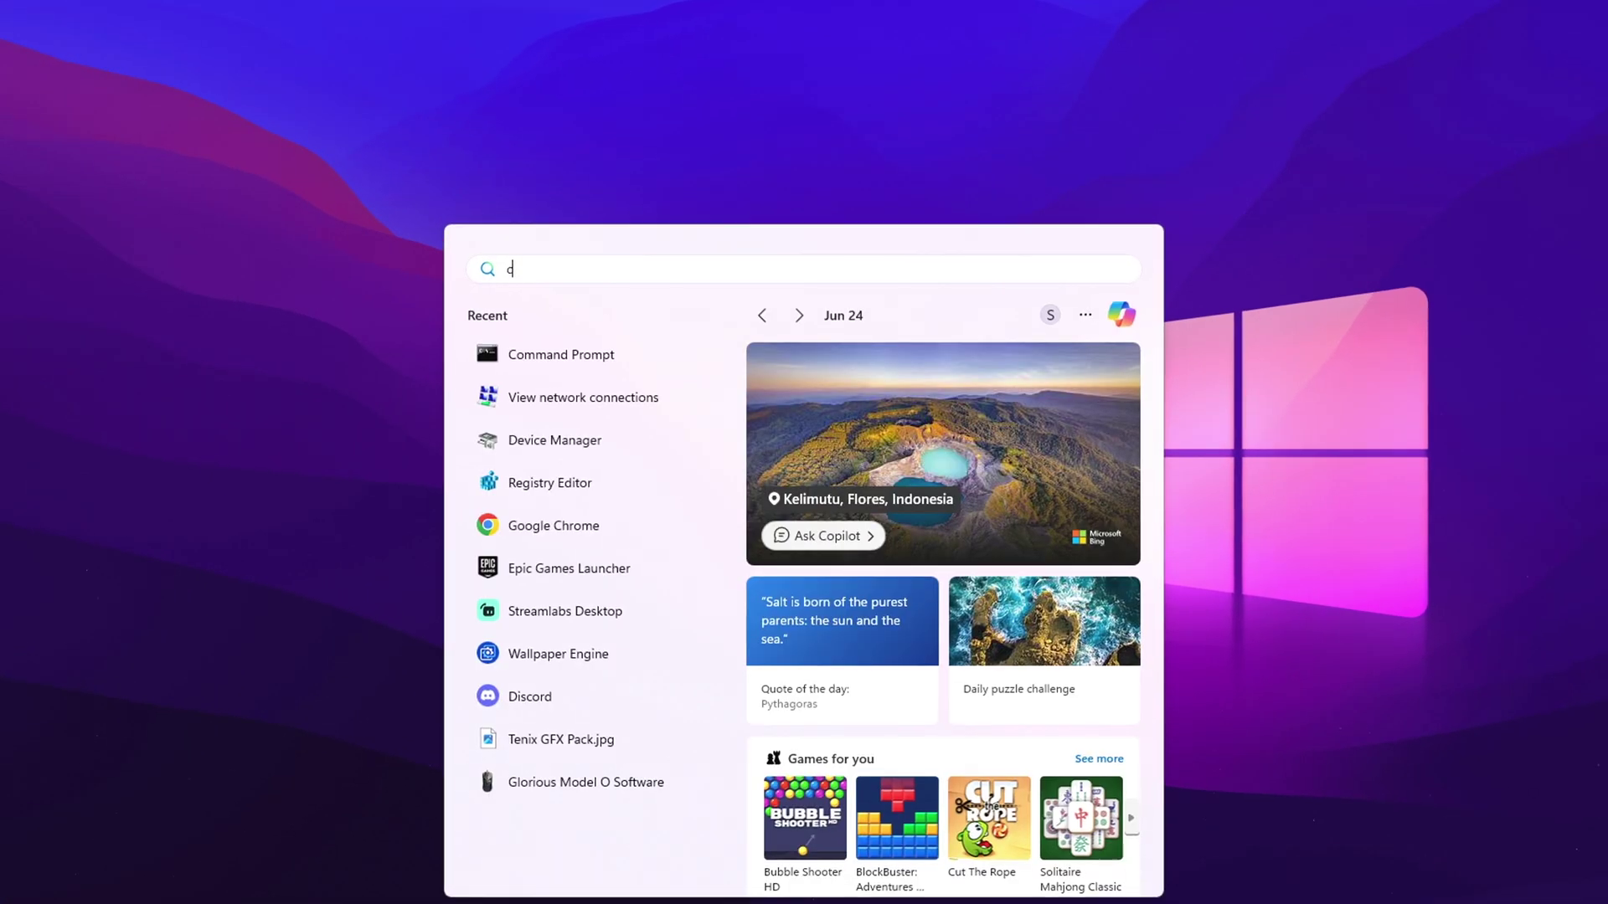
{"action": "type", "text": "cmd"}
{"action": "key", "text": "Return"}
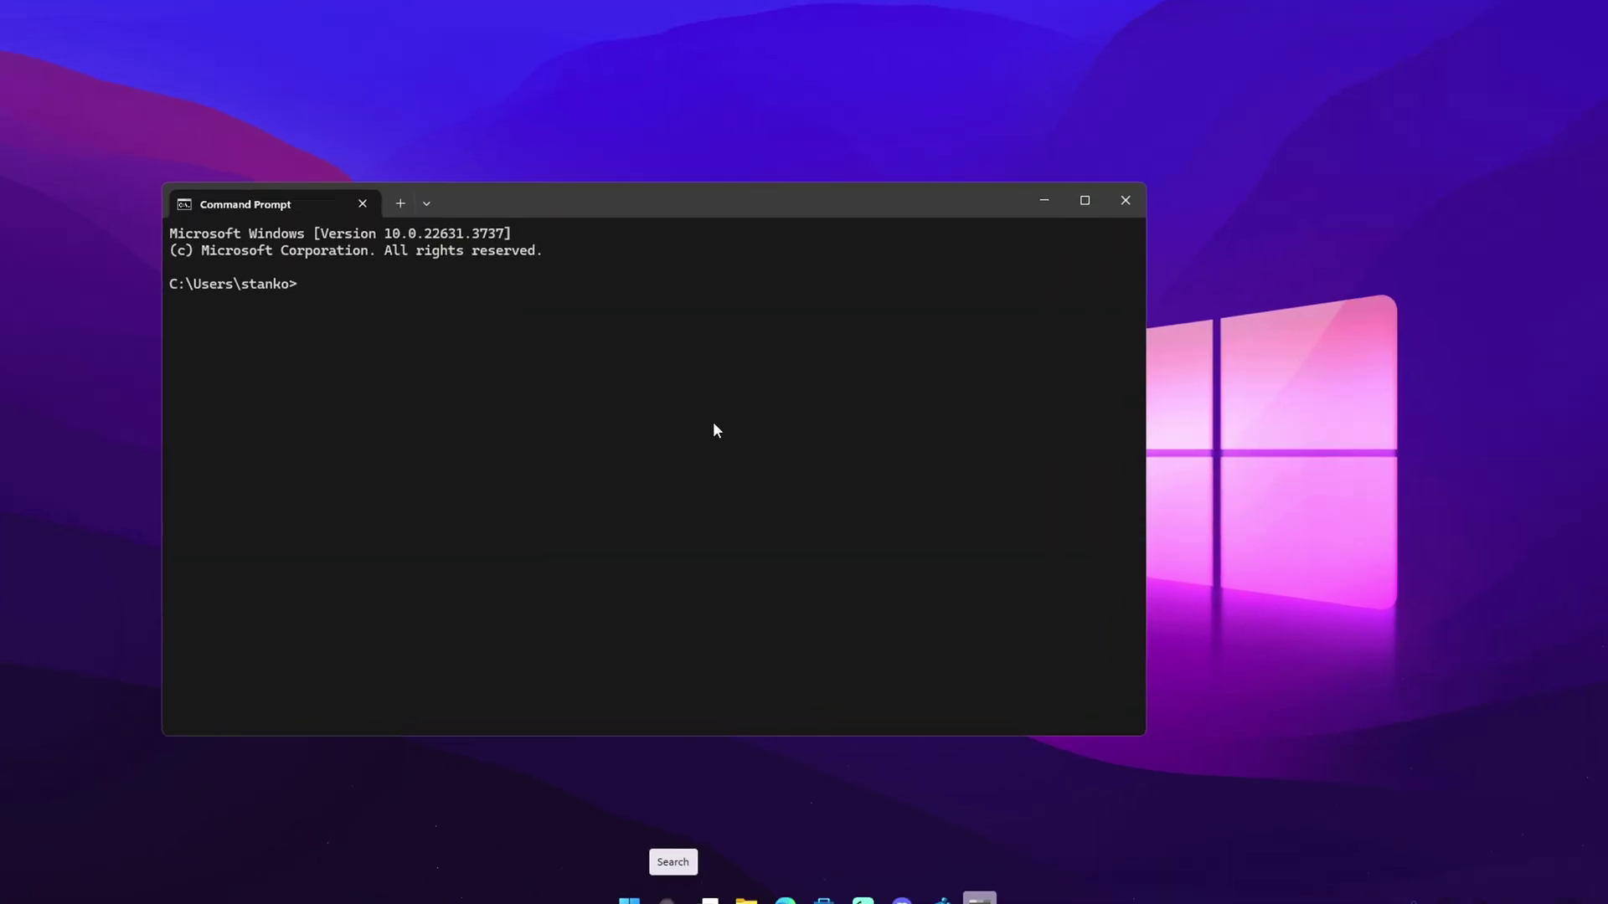
{"action": "type", "text": "ipconfig /"}
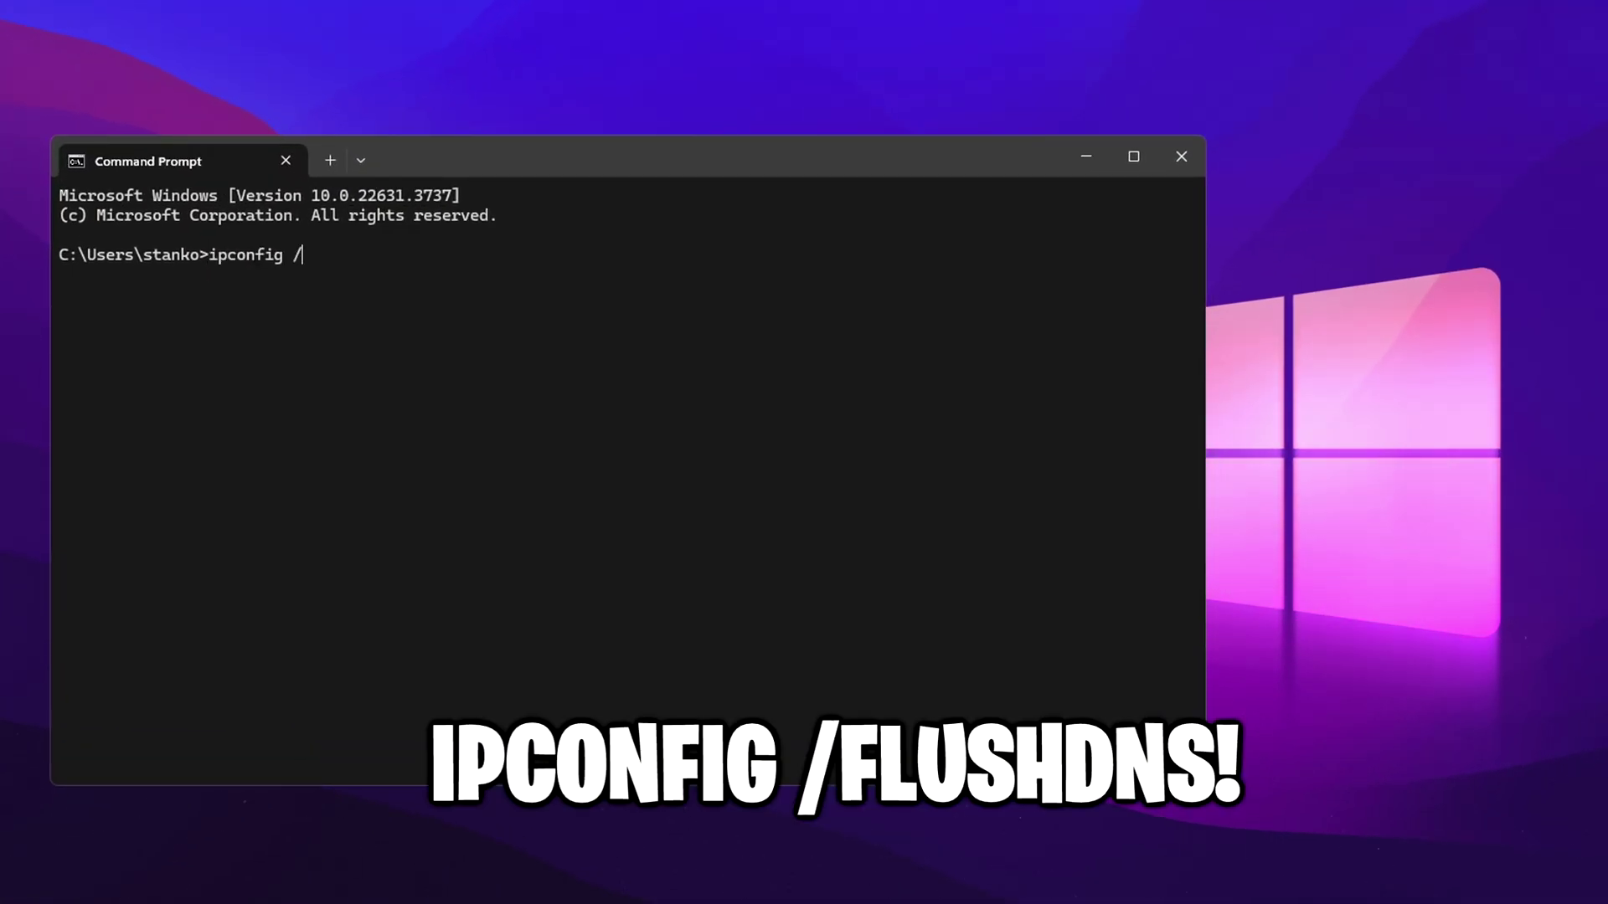
{"action": "type", "text": "flushdns"}
{"action": "key", "text": "Return"}
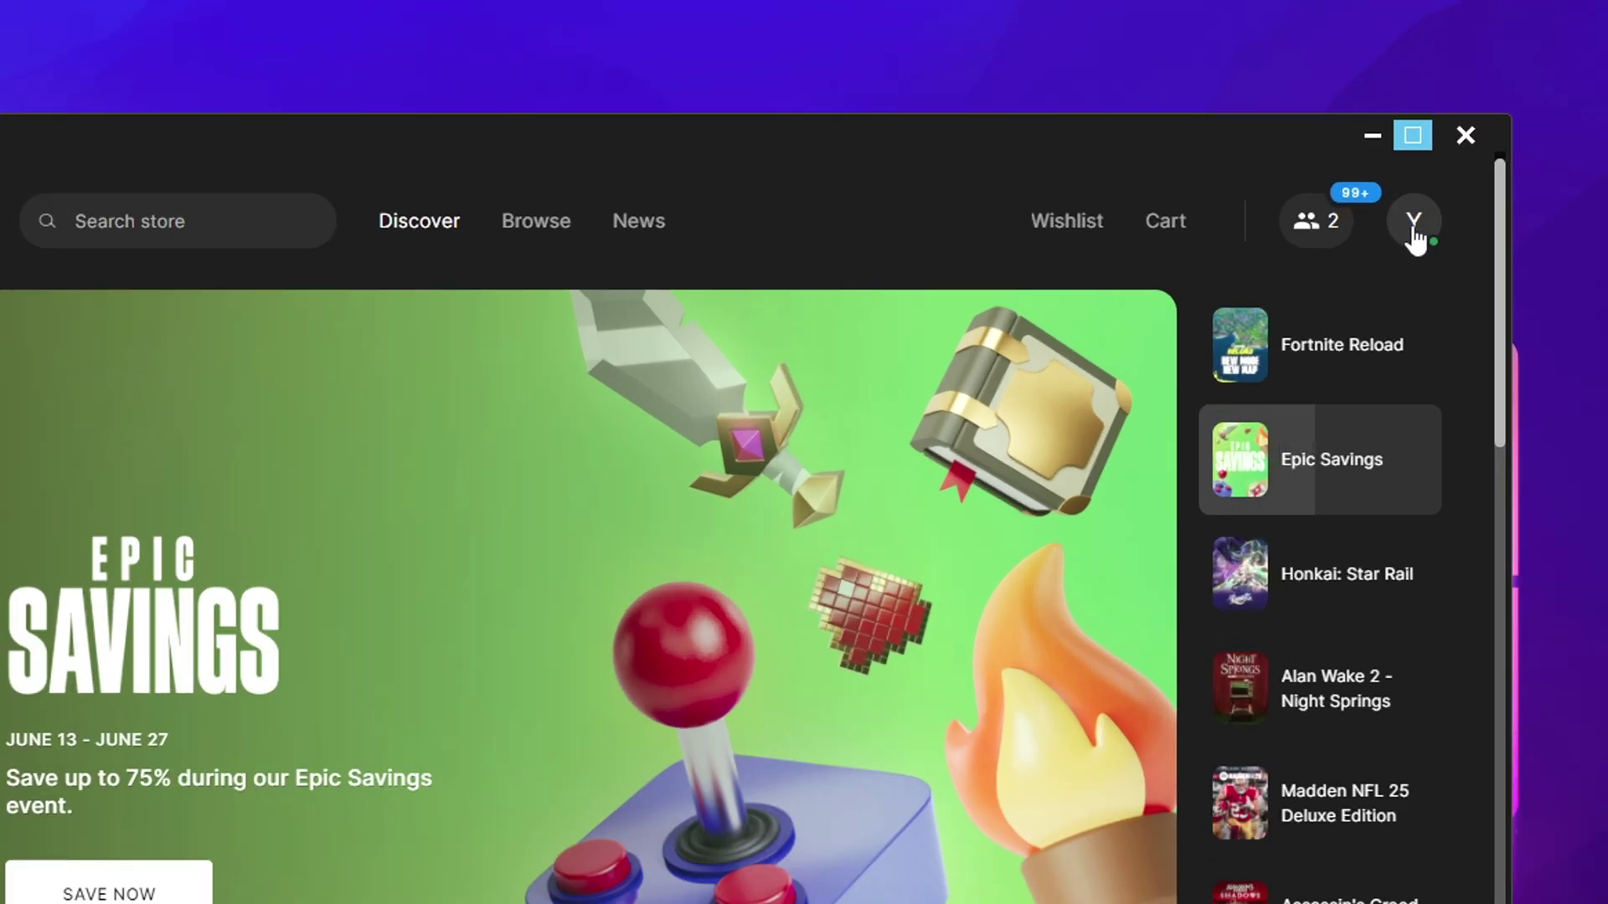
- Open the Epic Games Launcher settings, check the Throttle Downloads preference and return to the store page
{"action": "left_click", "coordinate": [1414, 232]}
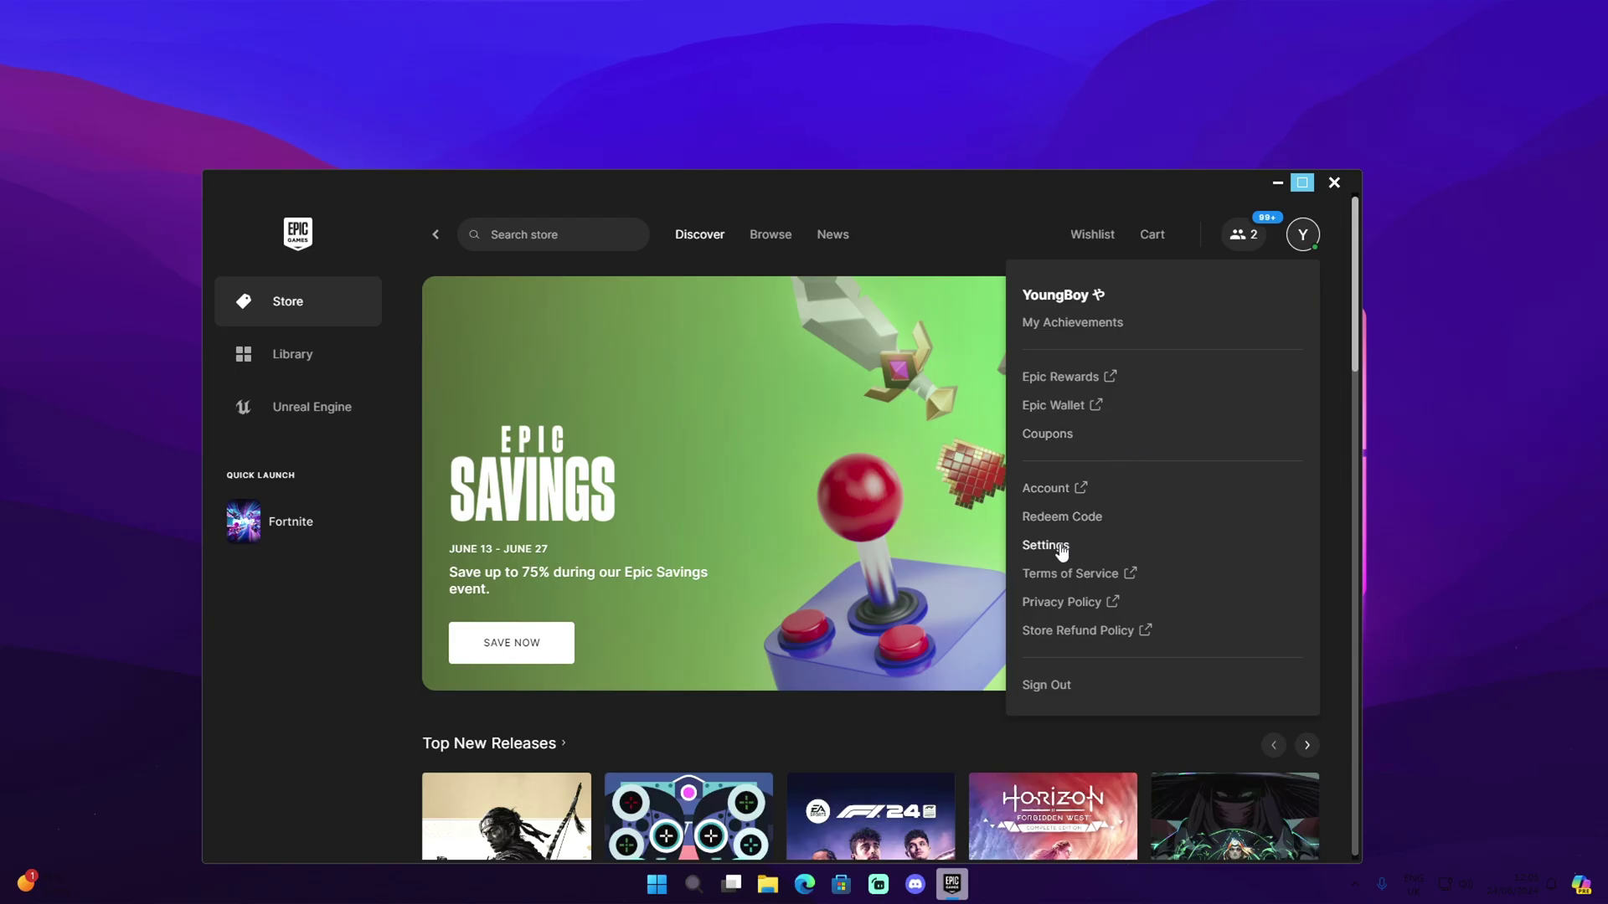
{"action": "left_click", "coordinate": [1060, 546]}
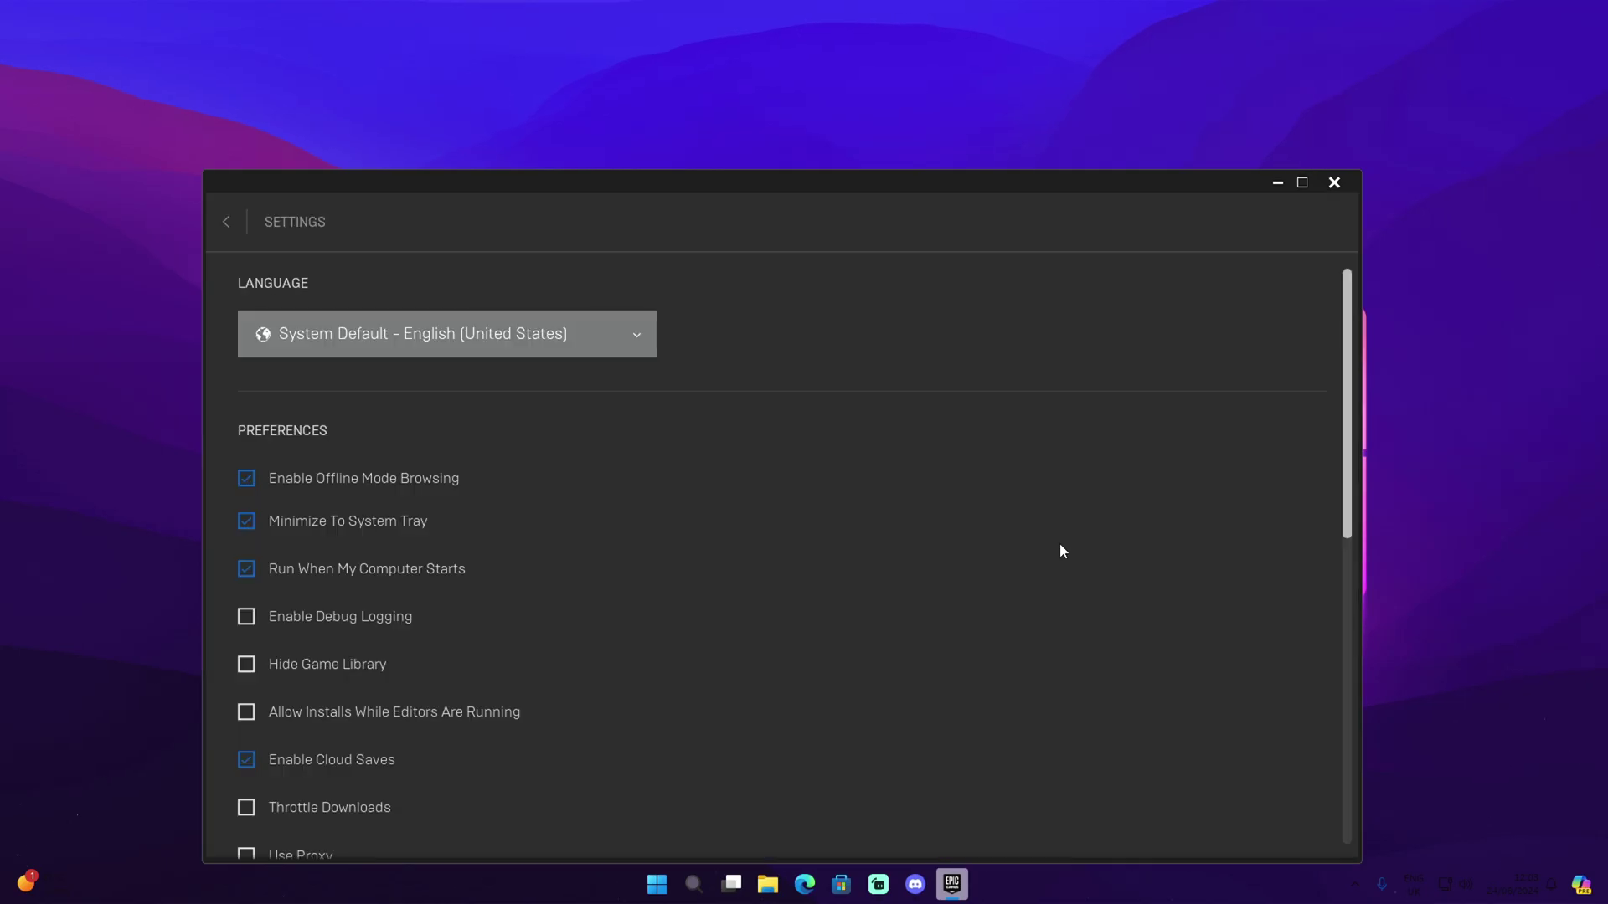
{"action": "scroll", "coordinate": [431, 520], "scroll_direction": "down", "scroll_amount": 3}
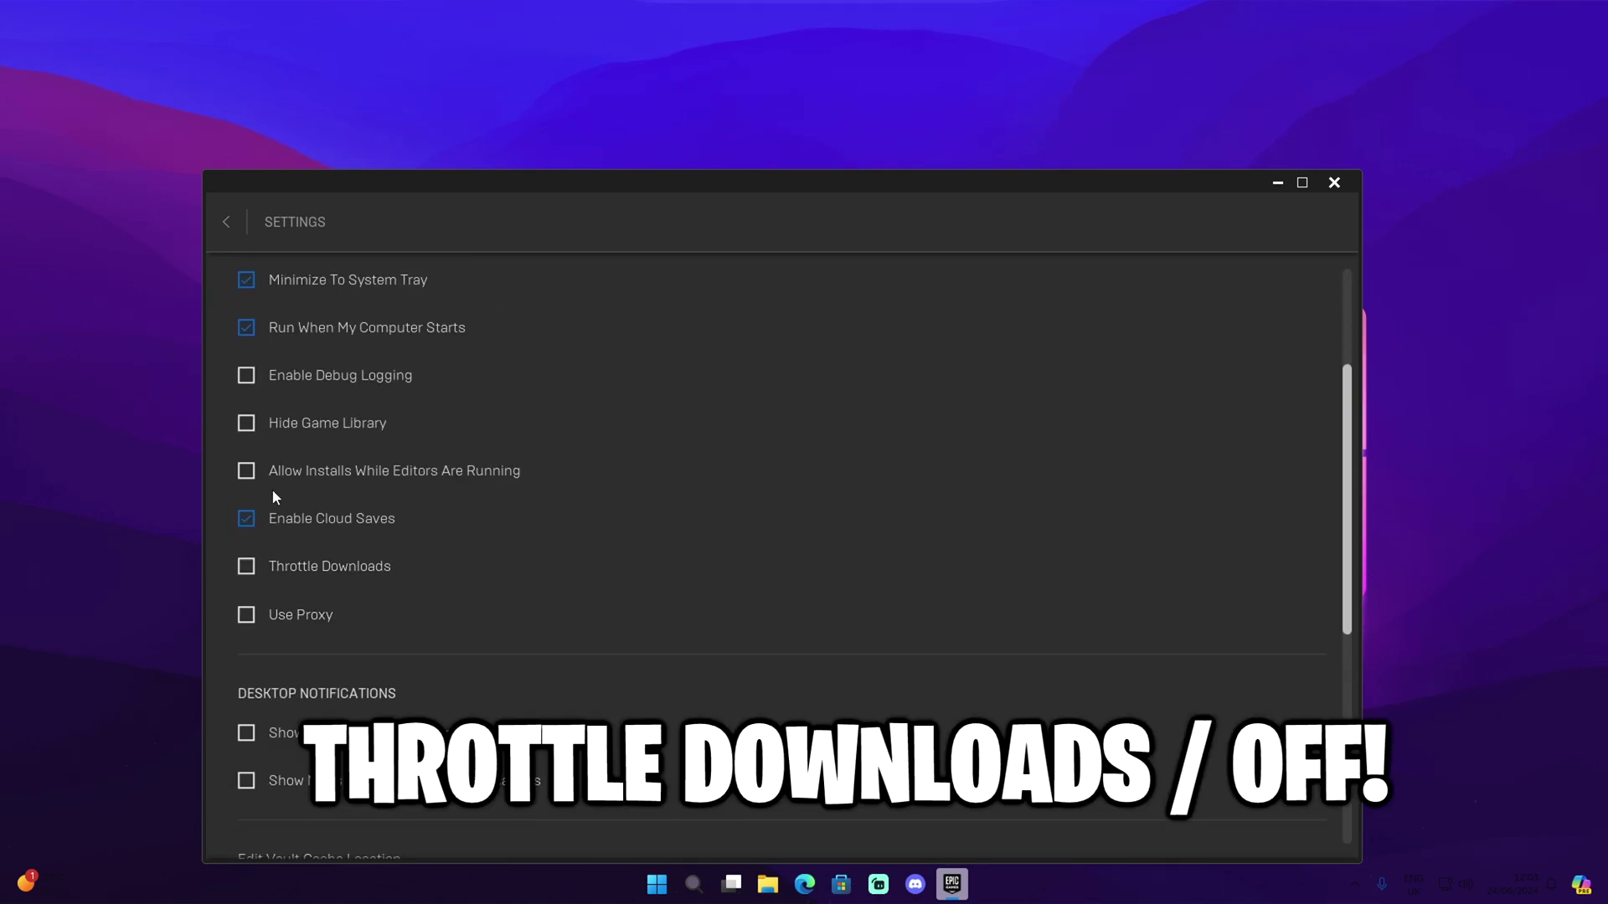
{"action": "left_click", "coordinate": [225, 230]}
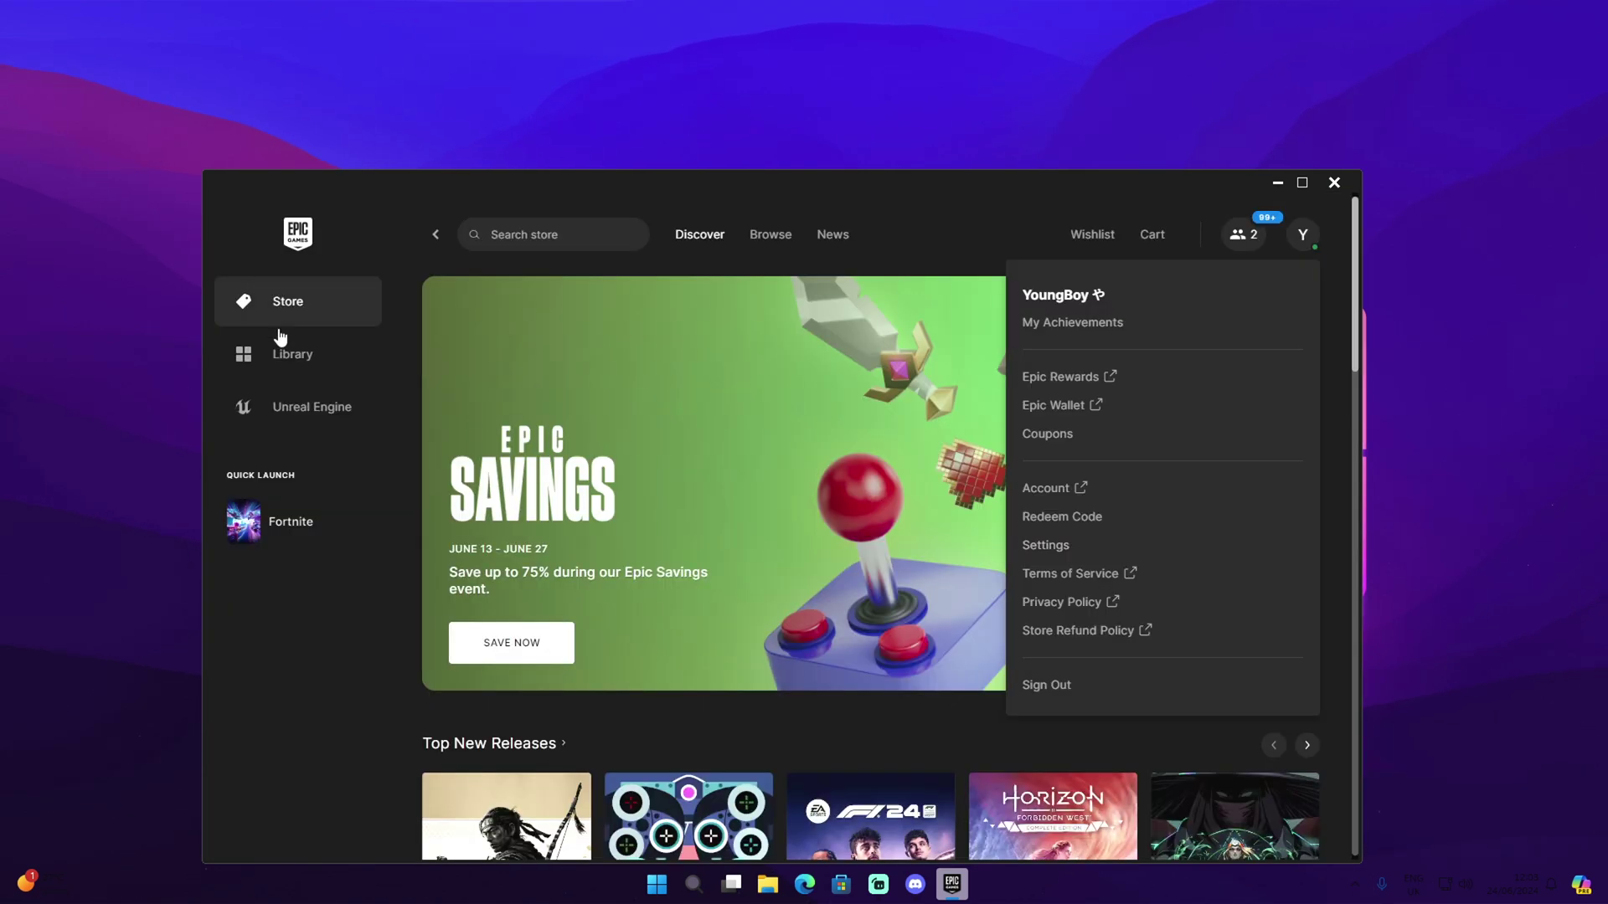
- Open Fortnite's installation options from the game library and review the optional components
{"action": "left_click", "coordinate": [280, 361]}
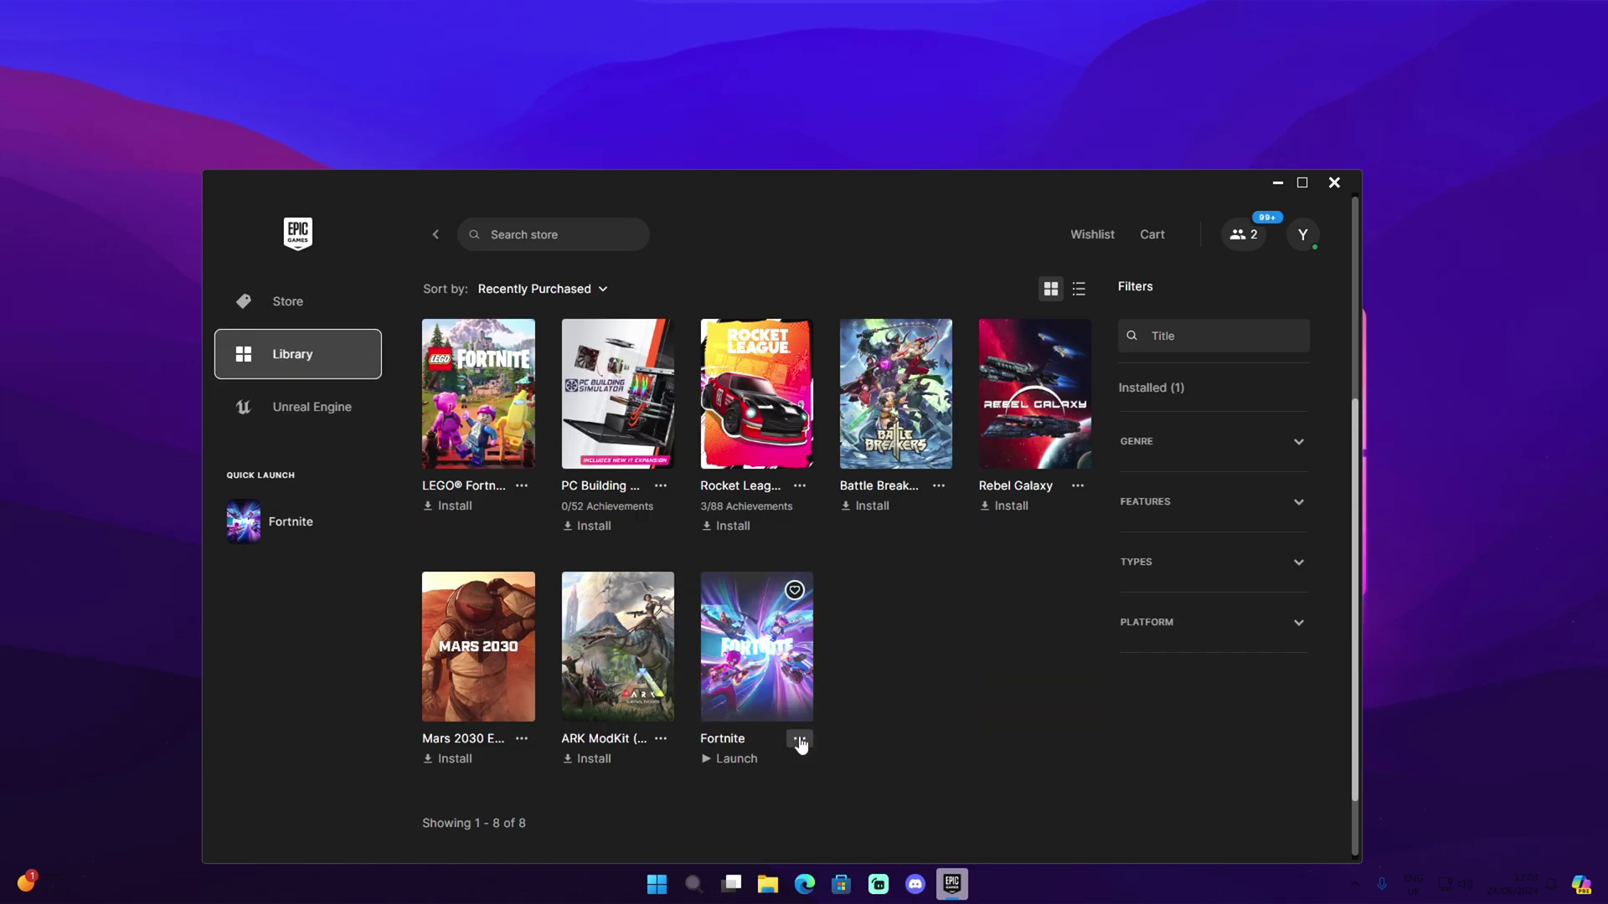
{"action": "left_click", "coordinate": [799, 740]}
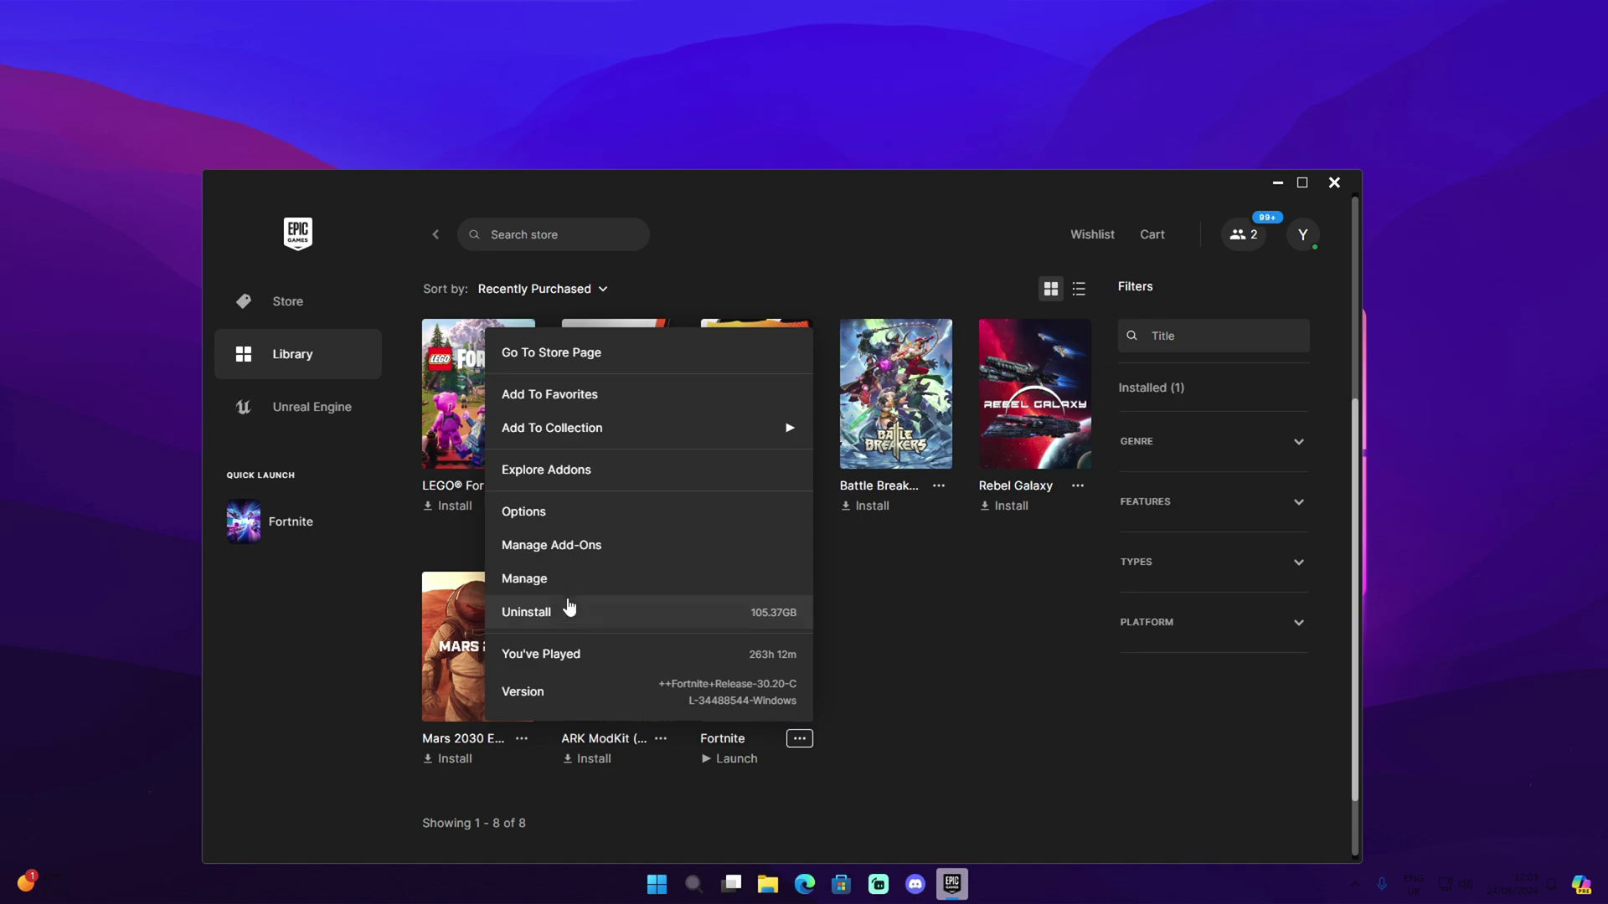
{"action": "left_click", "coordinate": [542, 513]}
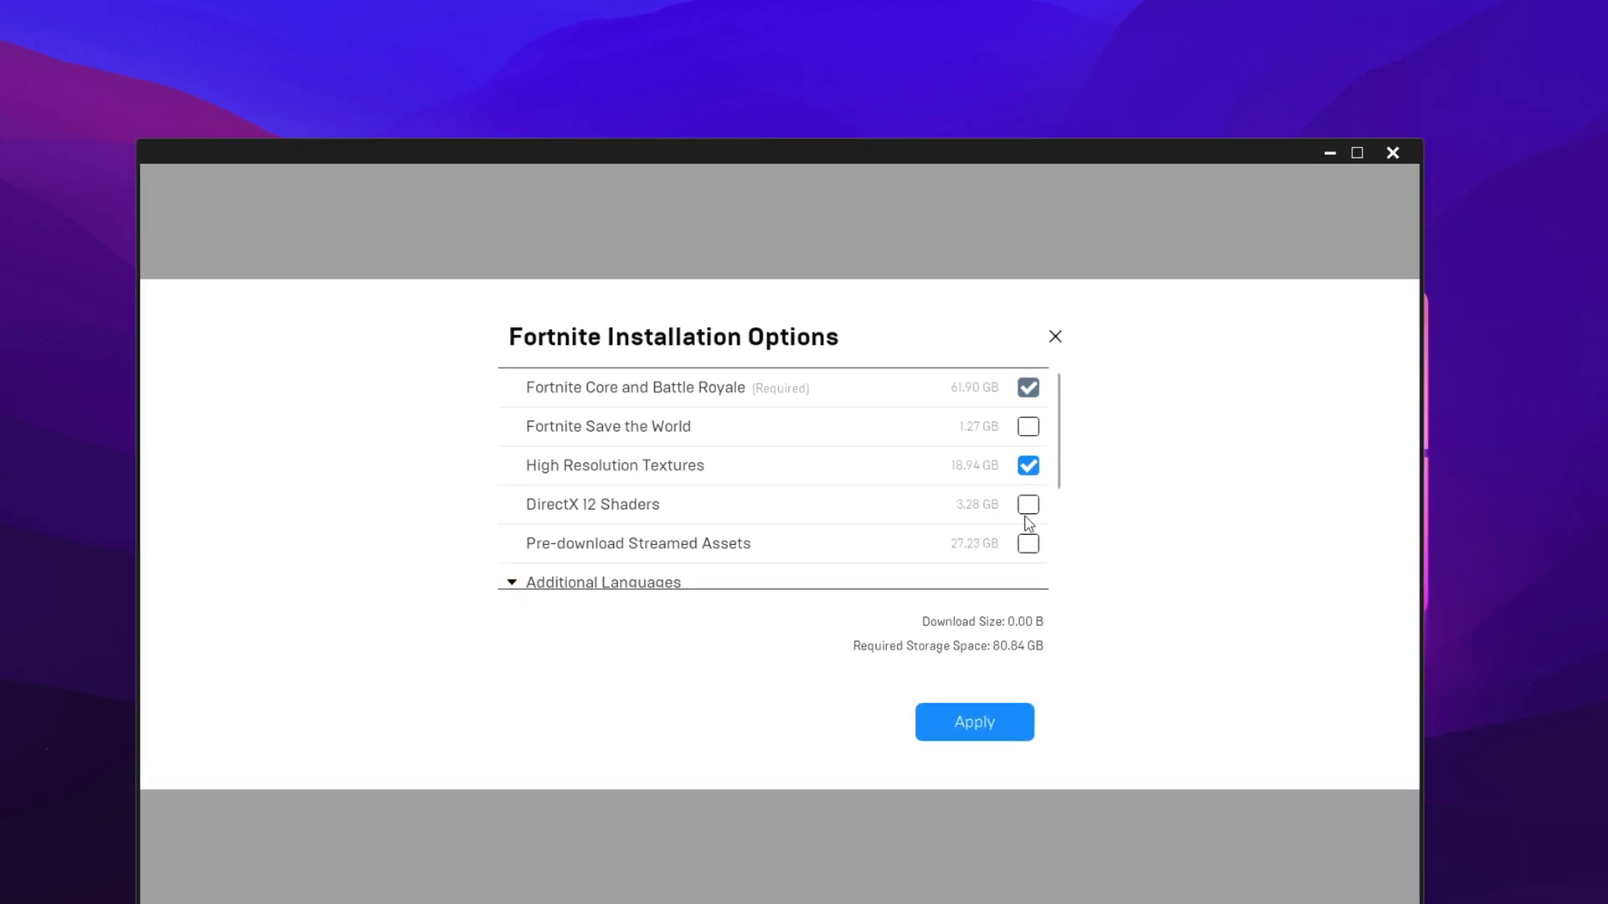
{"action": "mouse_move", "coordinate": [594, 552]}
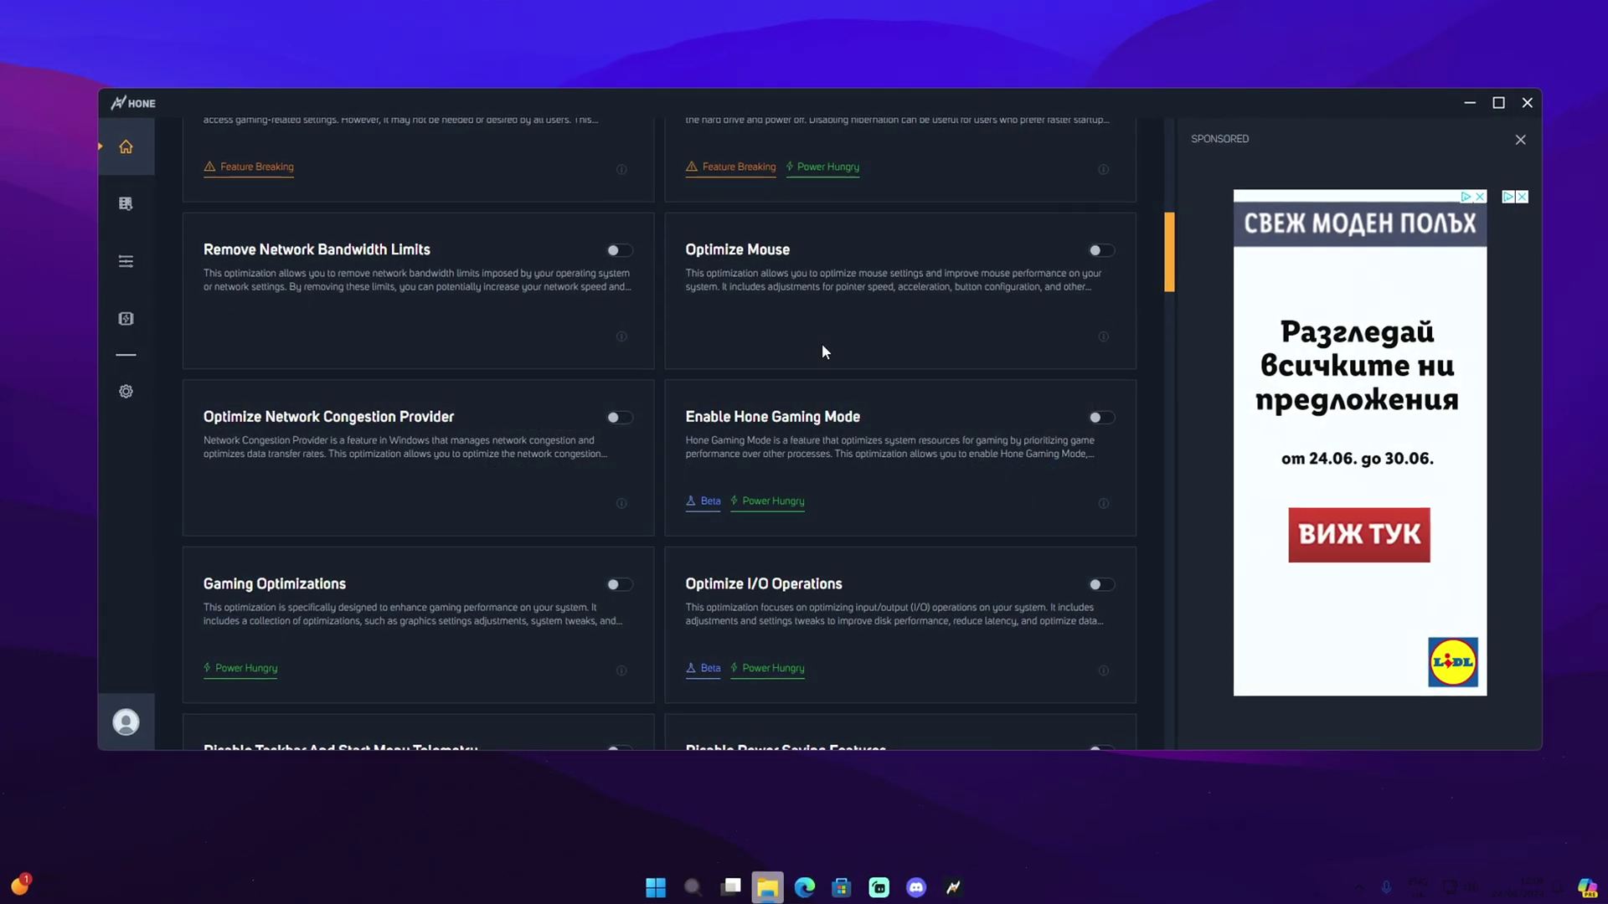
- Examine the optimizations offered in Hone, including those for network bandwidth, mouse, Netsh and TCP settings
{"action": "scroll", "coordinate": [821, 351], "scroll_direction": "up", "scroll_amount": 10}
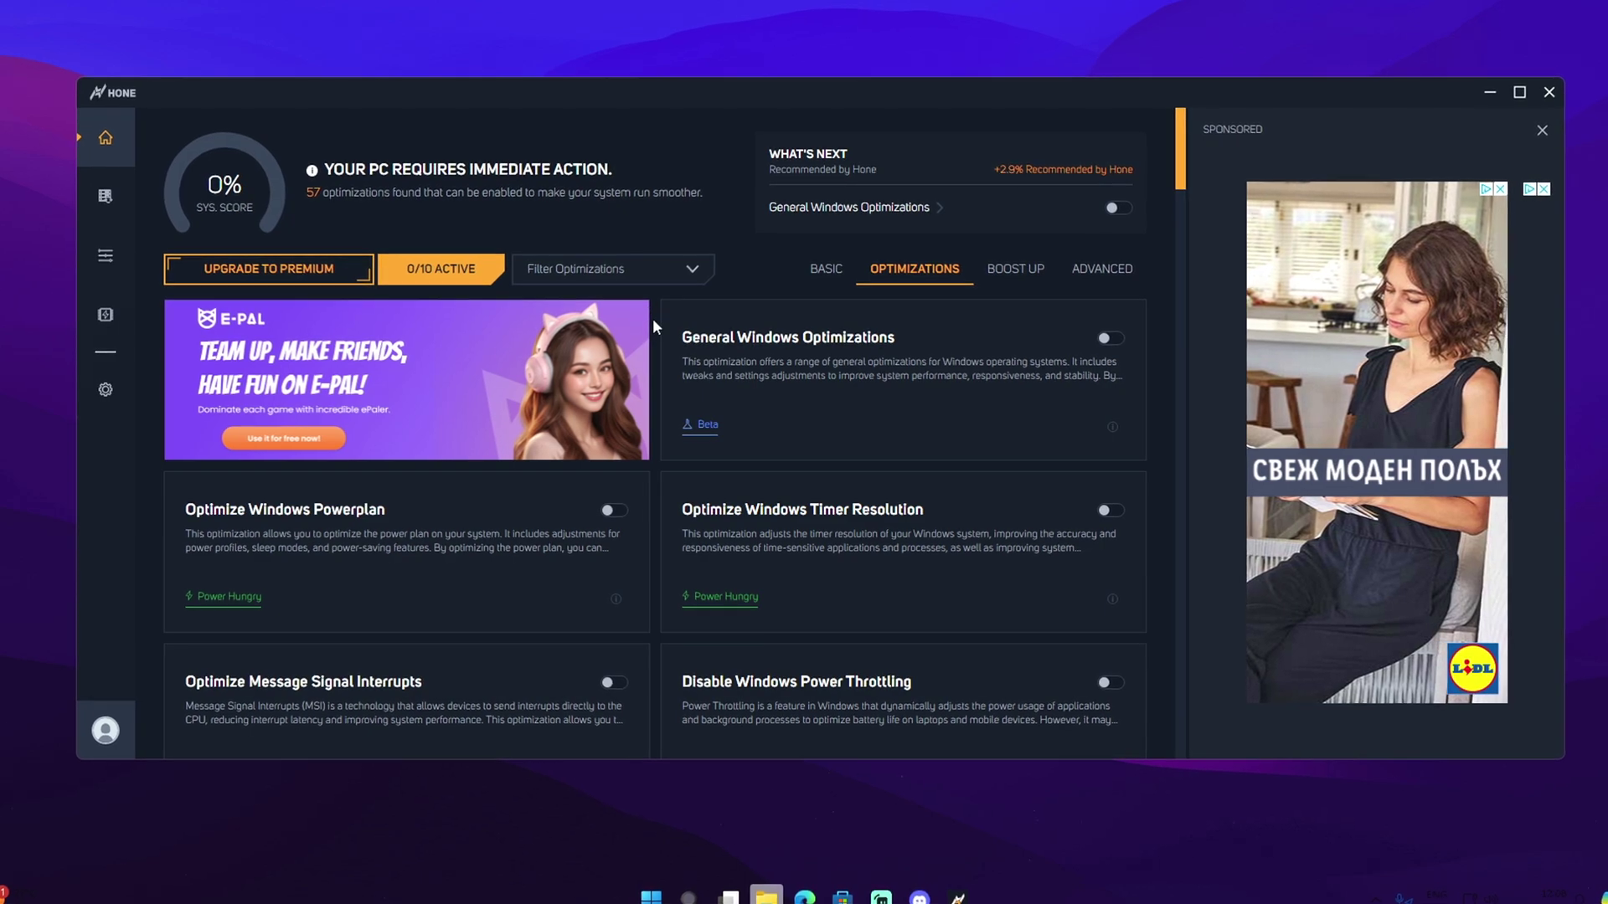
{"action": "scroll", "coordinate": [649, 325], "scroll_direction": "down", "scroll_amount": 2}
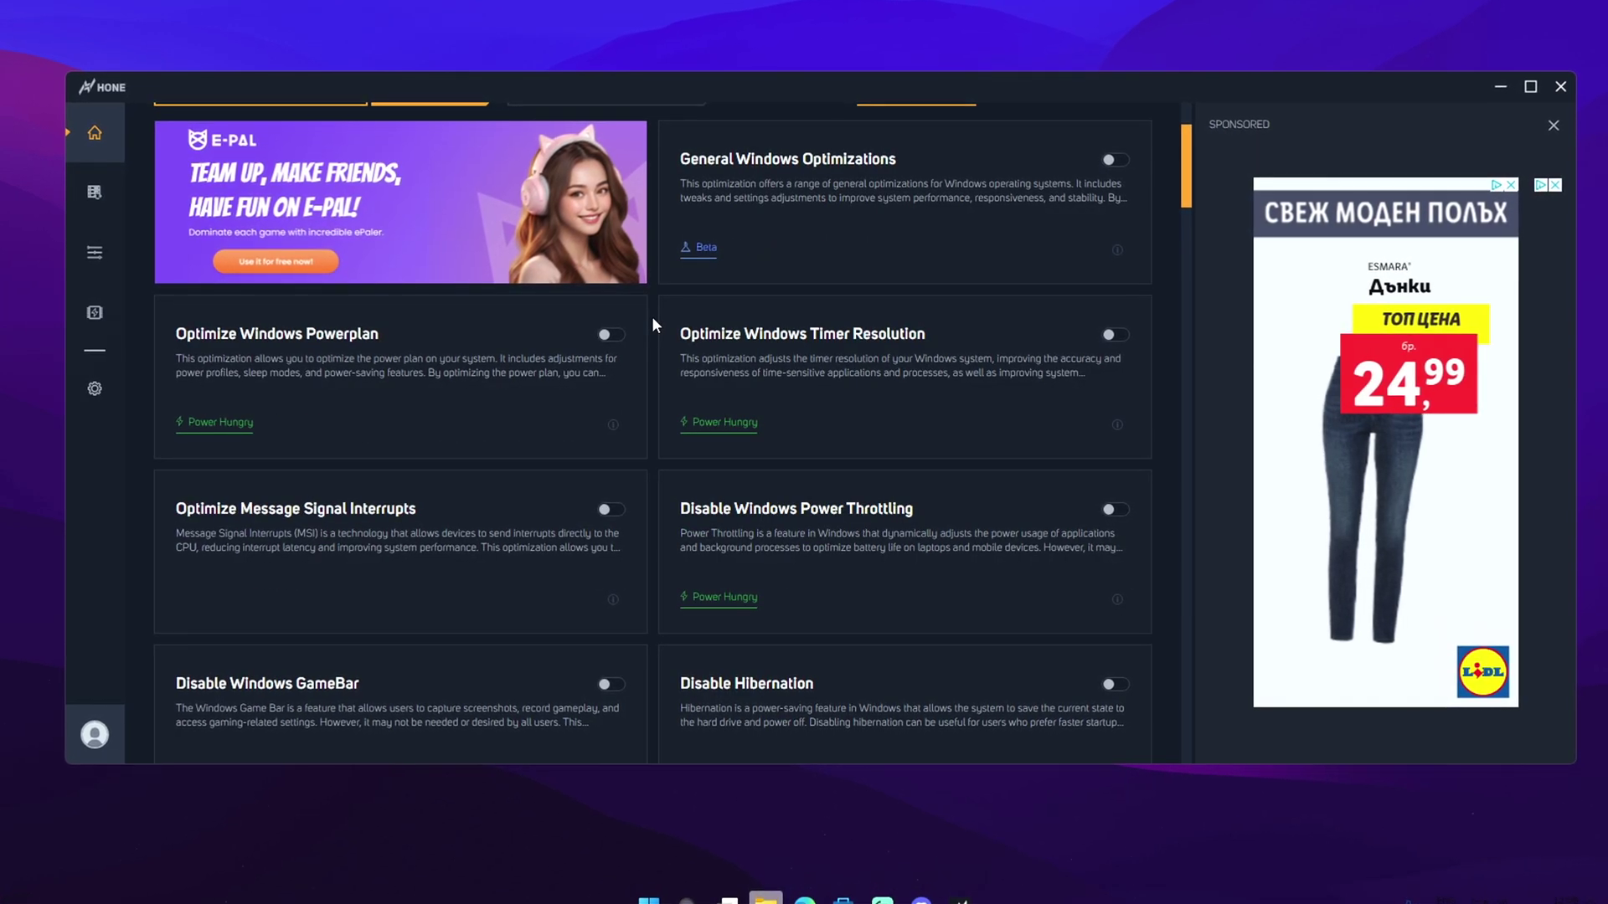
{"action": "scroll", "coordinate": [654, 325], "scroll_direction": "down", "scroll_amount": 4}
{"action": "scroll", "coordinate": [652, 320], "scroll_direction": "down", "scroll_amount": 2}
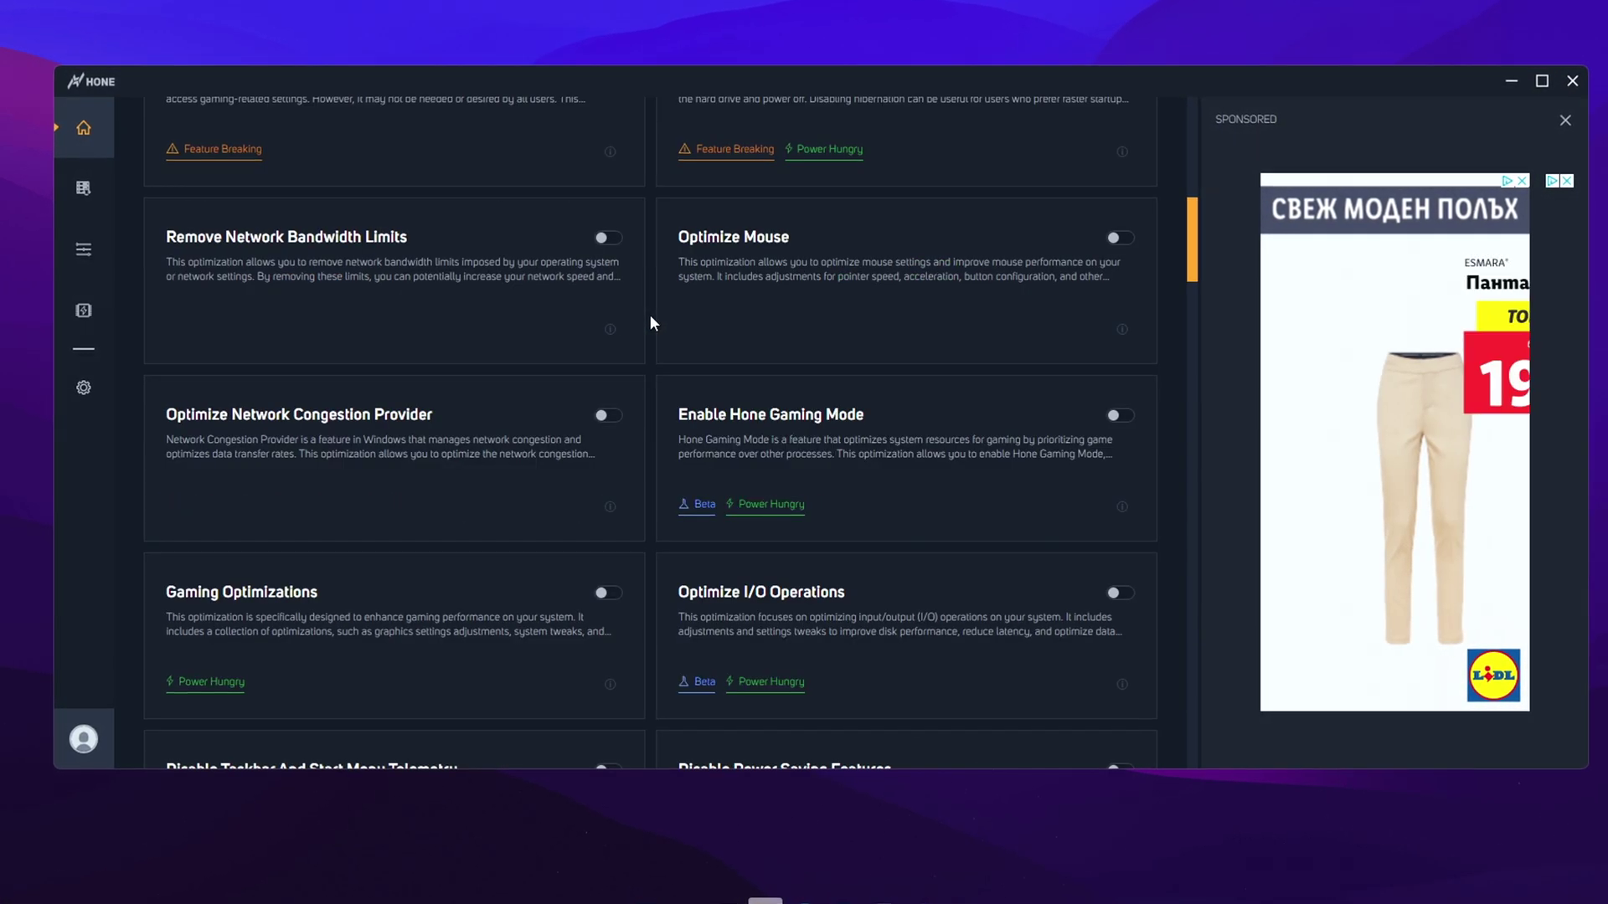
{"action": "scroll", "coordinate": [651, 321], "scroll_direction": "down", "scroll_amount": 2}
{"action": "scroll", "coordinate": [648, 323], "scroll_direction": "down", "scroll_amount": 2}
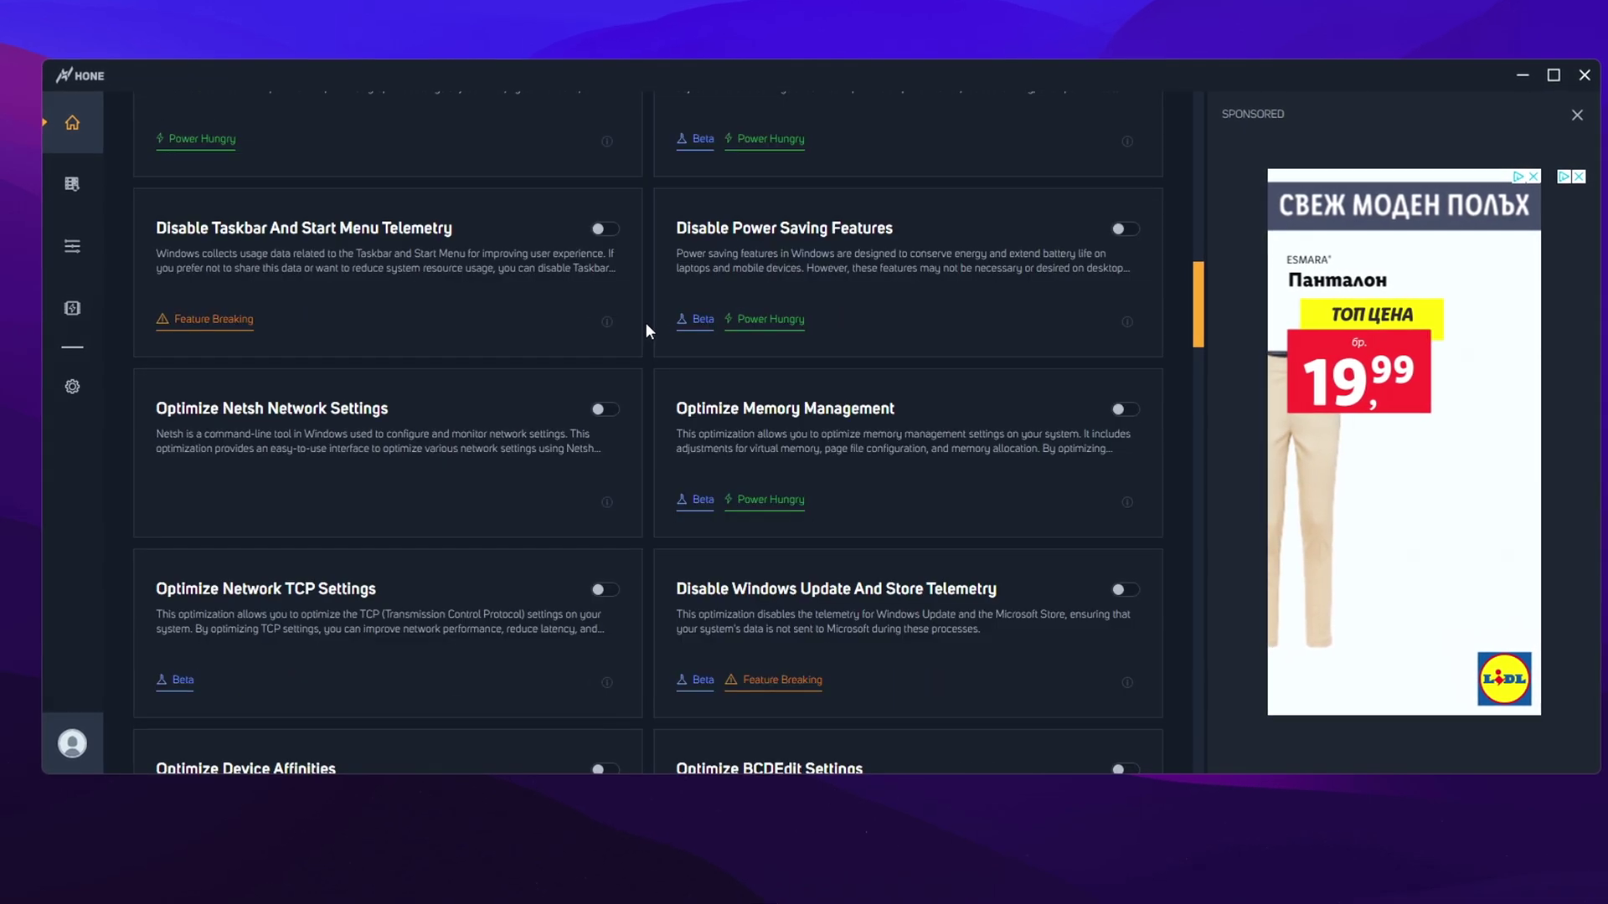
{"action": "scroll", "coordinate": [645, 325], "scroll_direction": "down", "scroll_amount": 2}
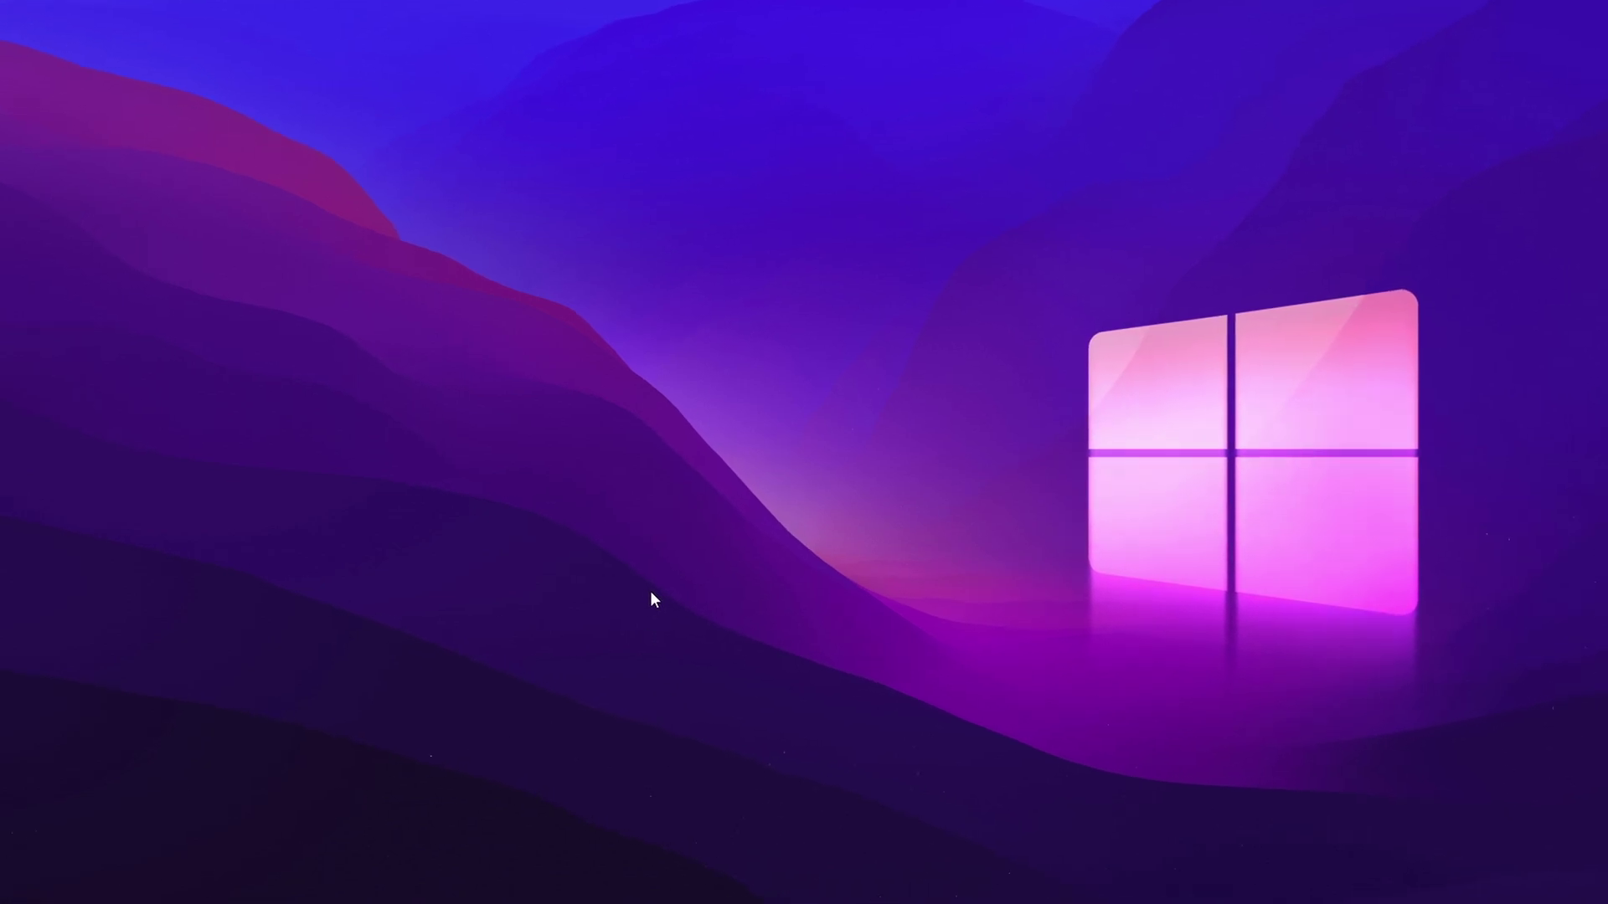
- Run %localappdata% to open the local application data folder in File Explorer
{"action": "key", "text": "super+r"}
{"action": "left_click_drag", "start_coordinate": [157, 735], "coordinate": [755, 240]}
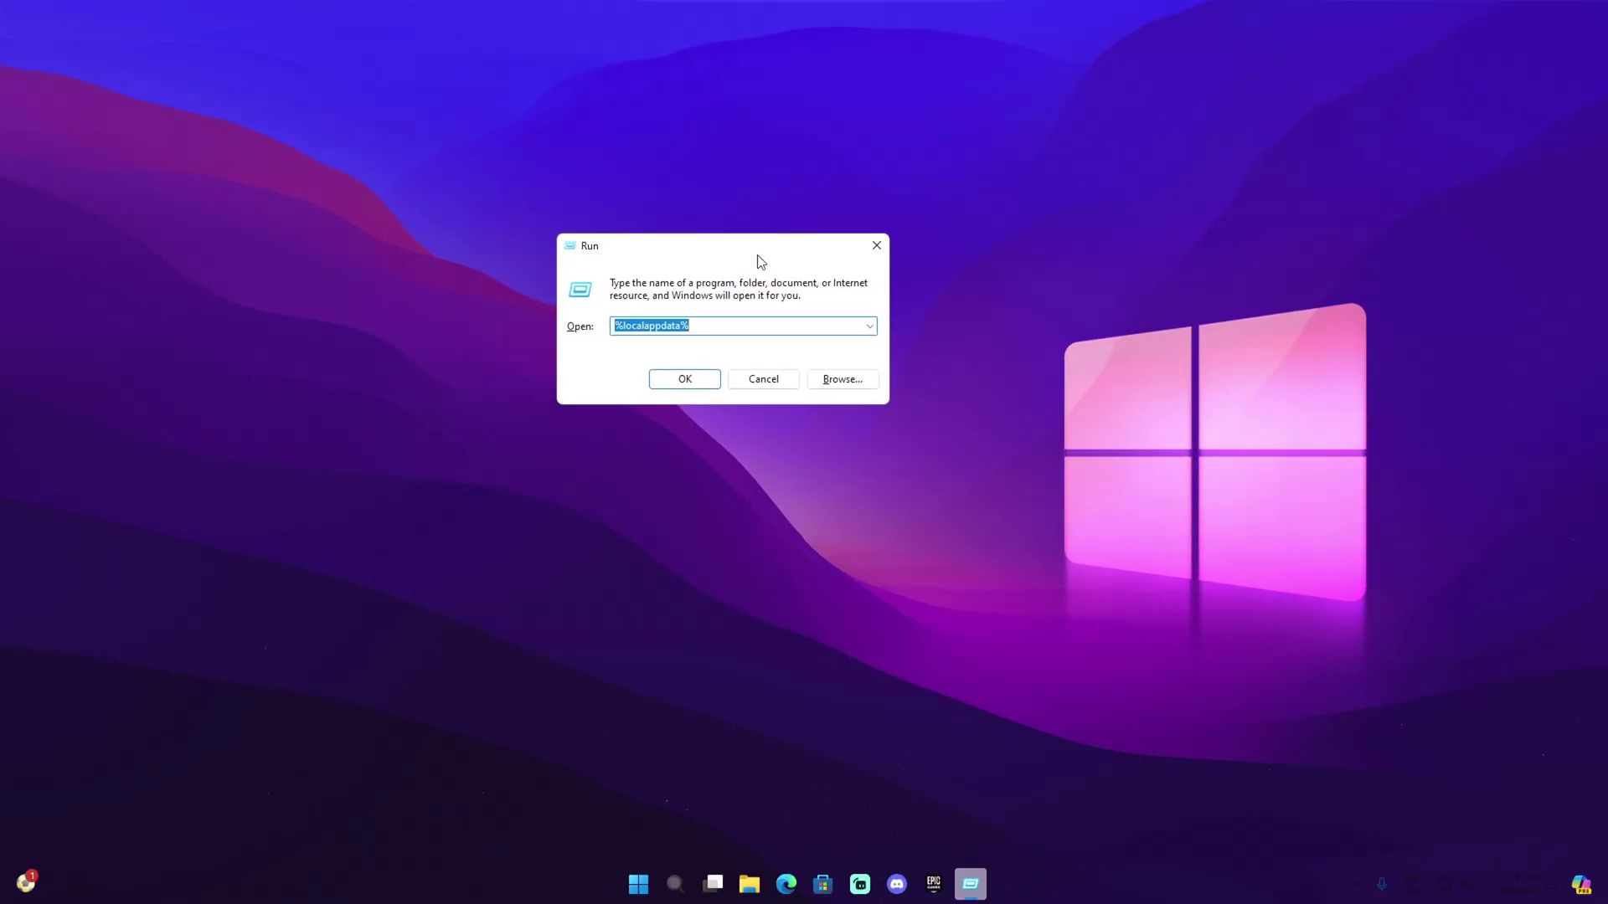
{"action": "left_click", "coordinate": [685, 380]}
- Go to the EpicGamesLauncher > Saved > Config > Windows folder and select the Engine.ini file
{"action": "scroll", "coordinate": [277, 637], "scroll_direction": "down", "scroll_amount": 1}
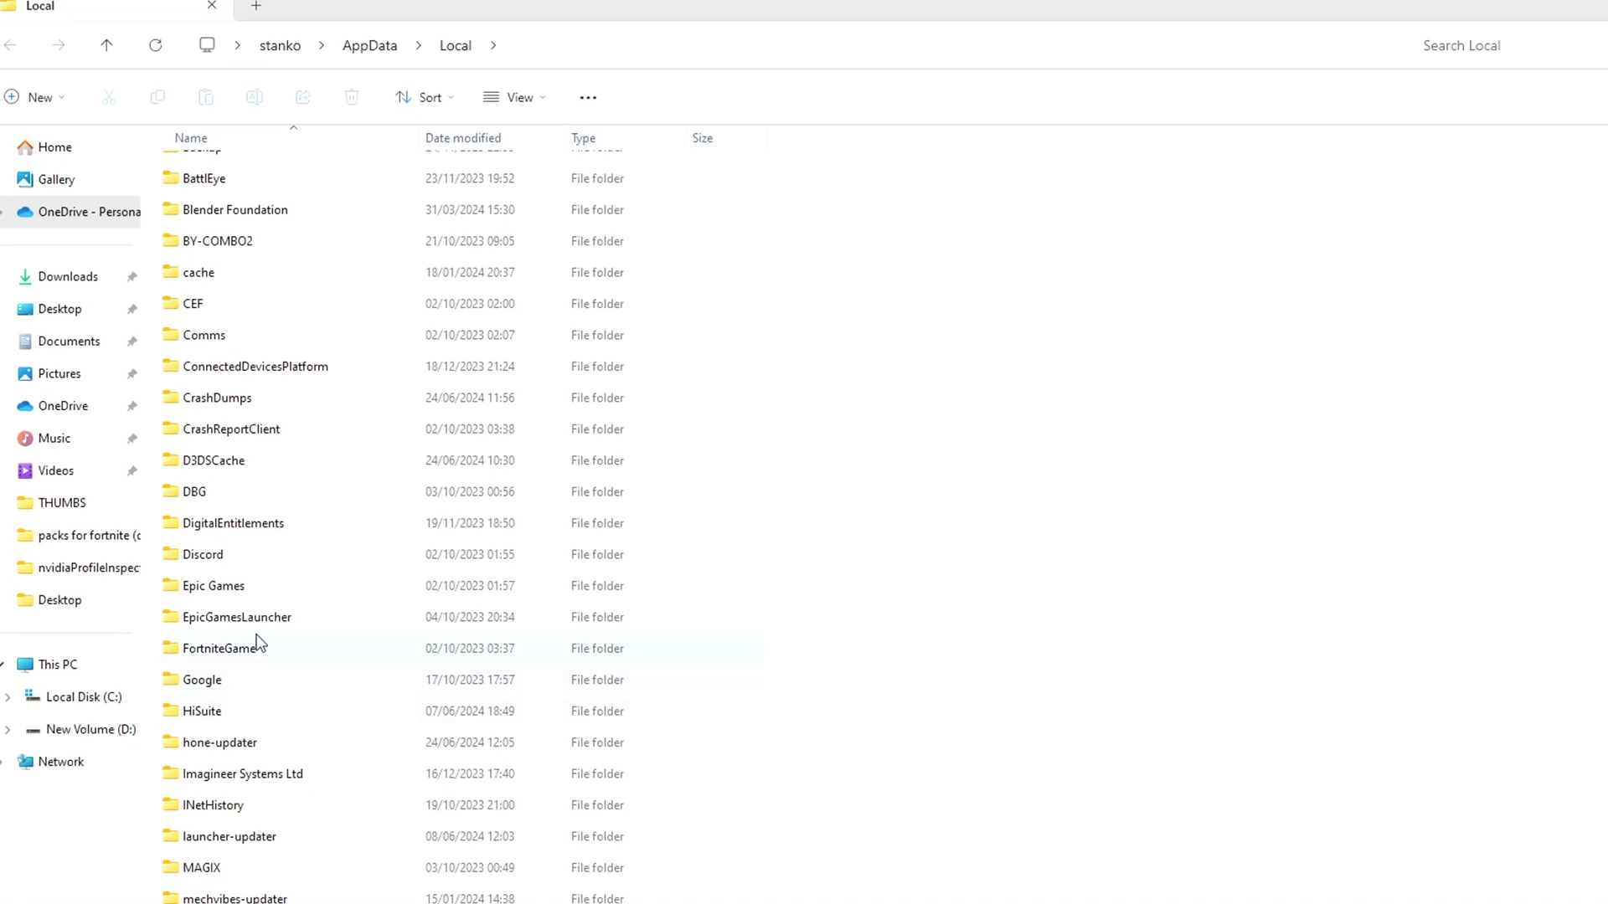
{"action": "double_click", "coordinate": [278, 616]}
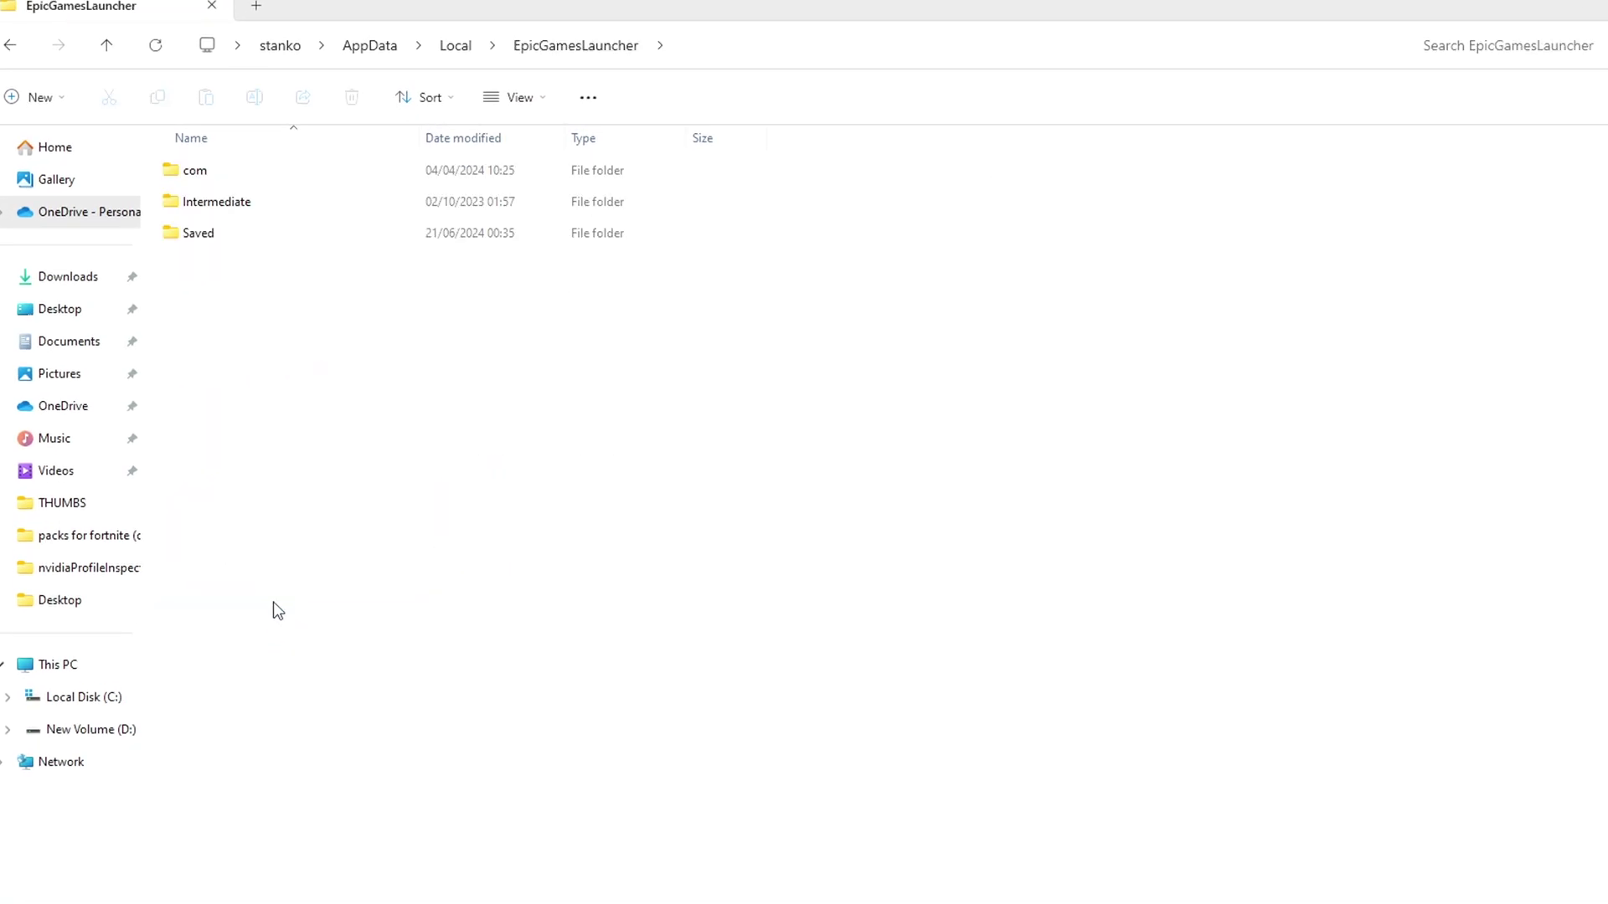
{"action": "double_click", "coordinate": [226, 240]}
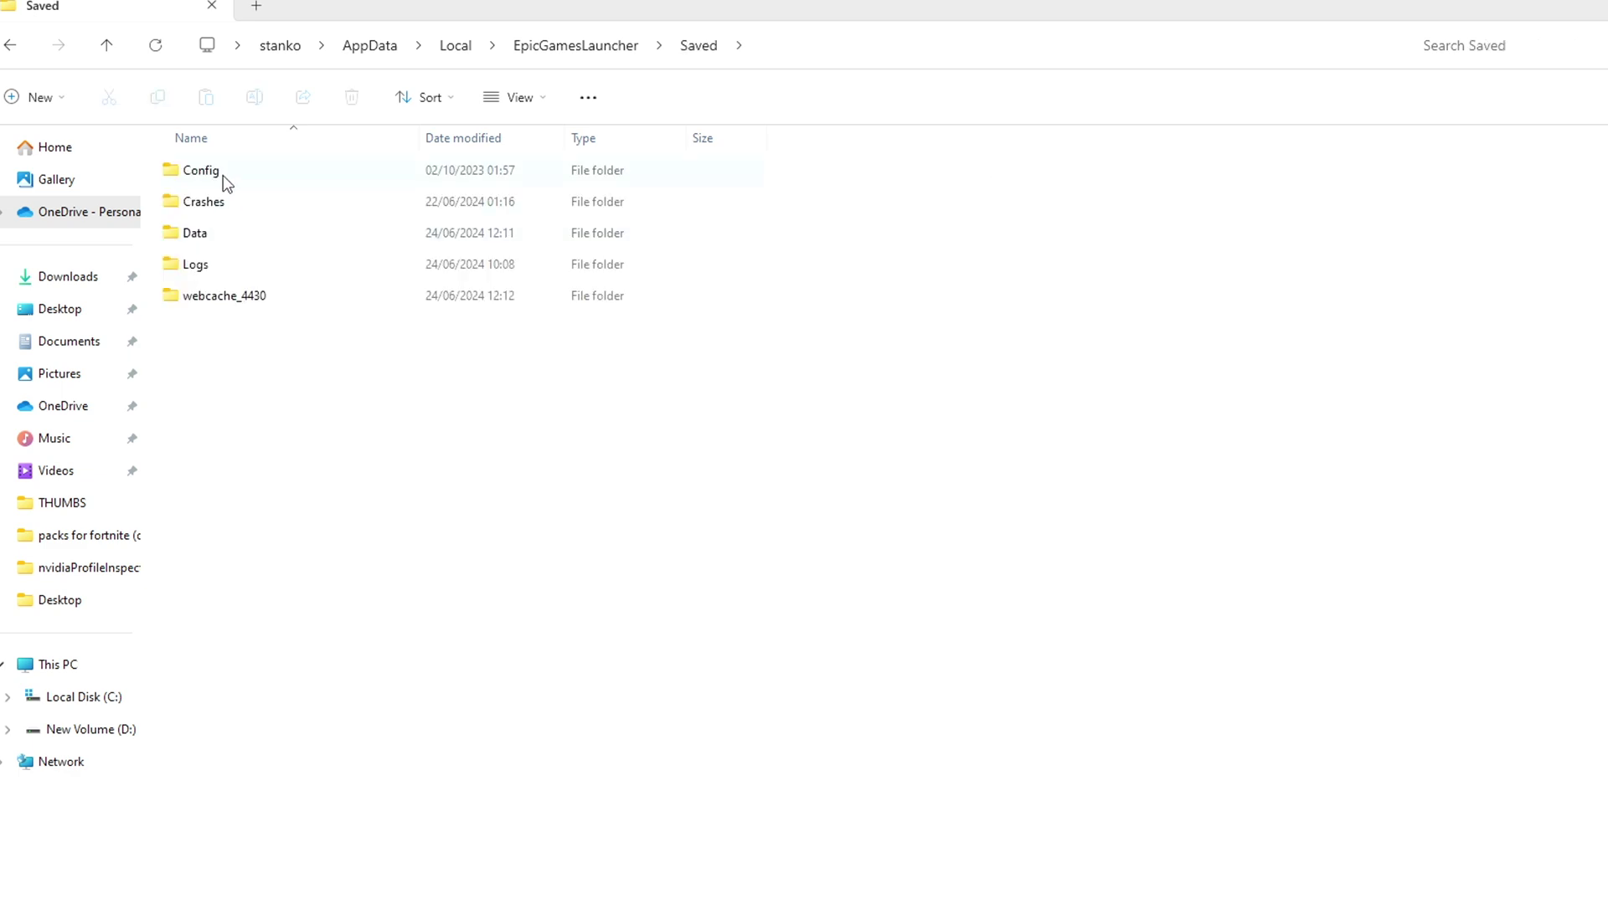
{"action": "double_click", "coordinate": [223, 174]}
{"action": "double_click", "coordinate": [221, 205]}
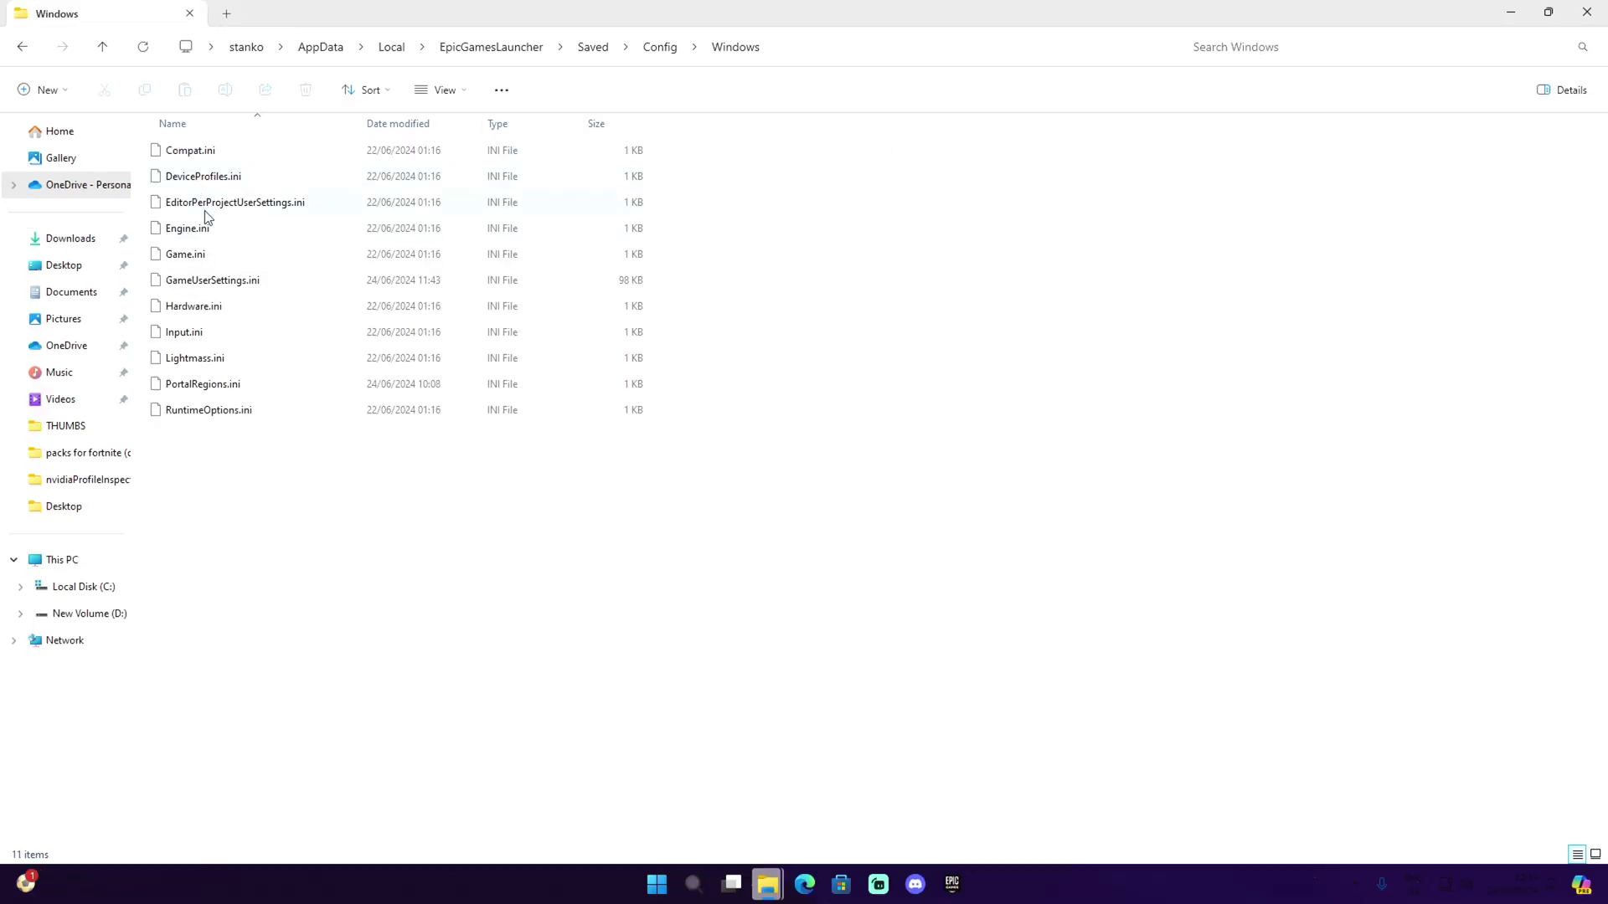
{"action": "left_click", "coordinate": [208, 232]}
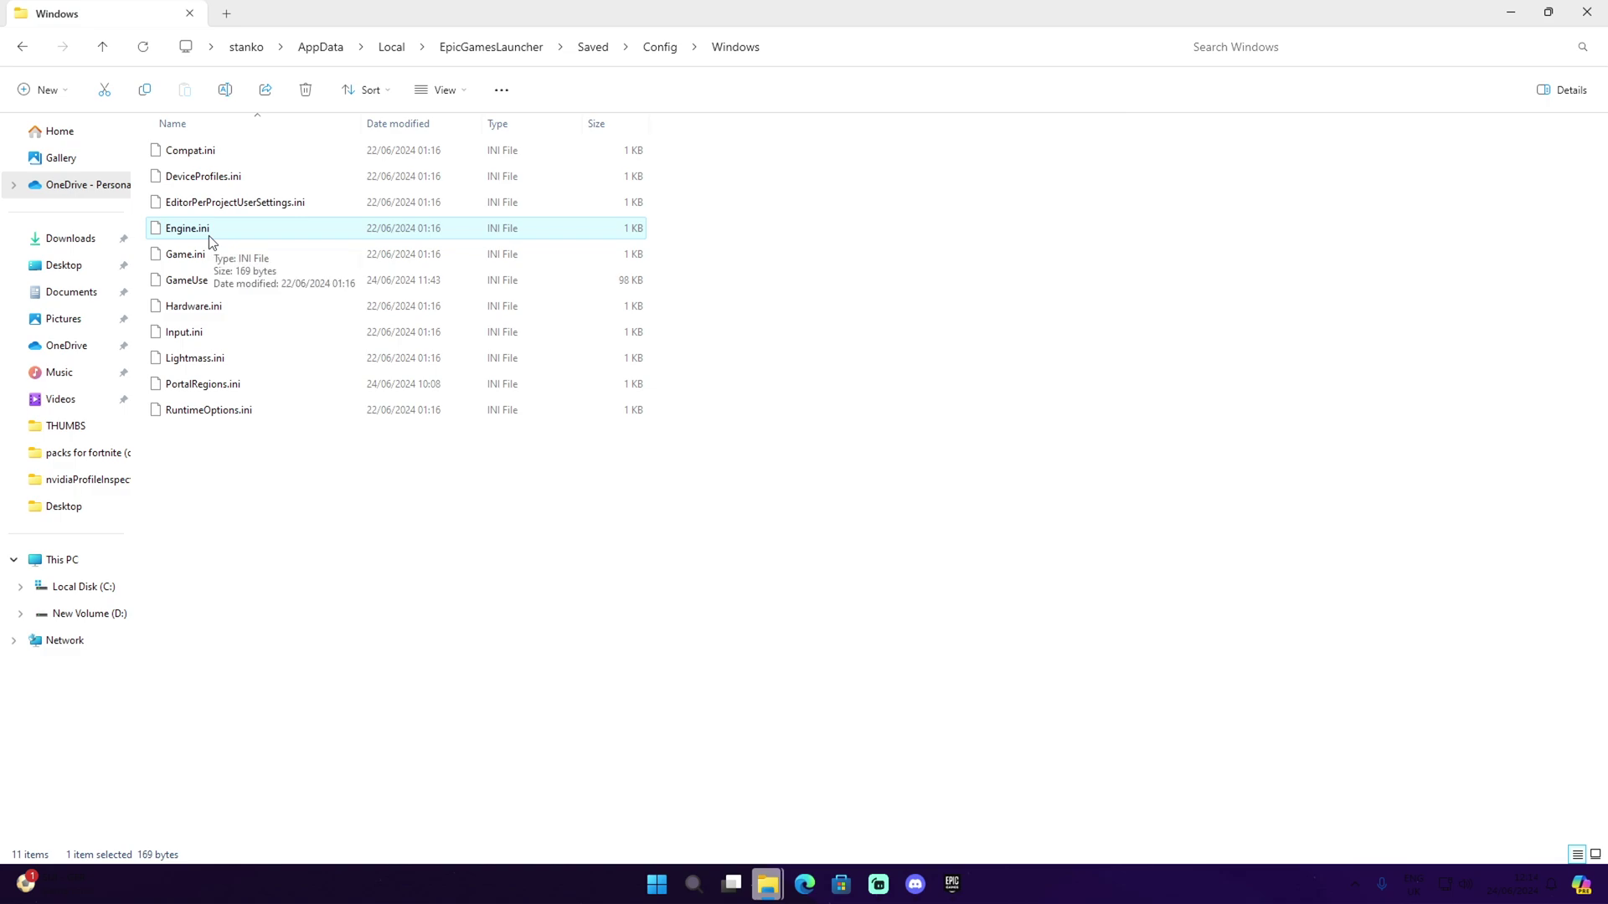
- Open Engine.ini in Notepad and delete all of its existing text
{"action": "right_click", "coordinate": [243, 260]}
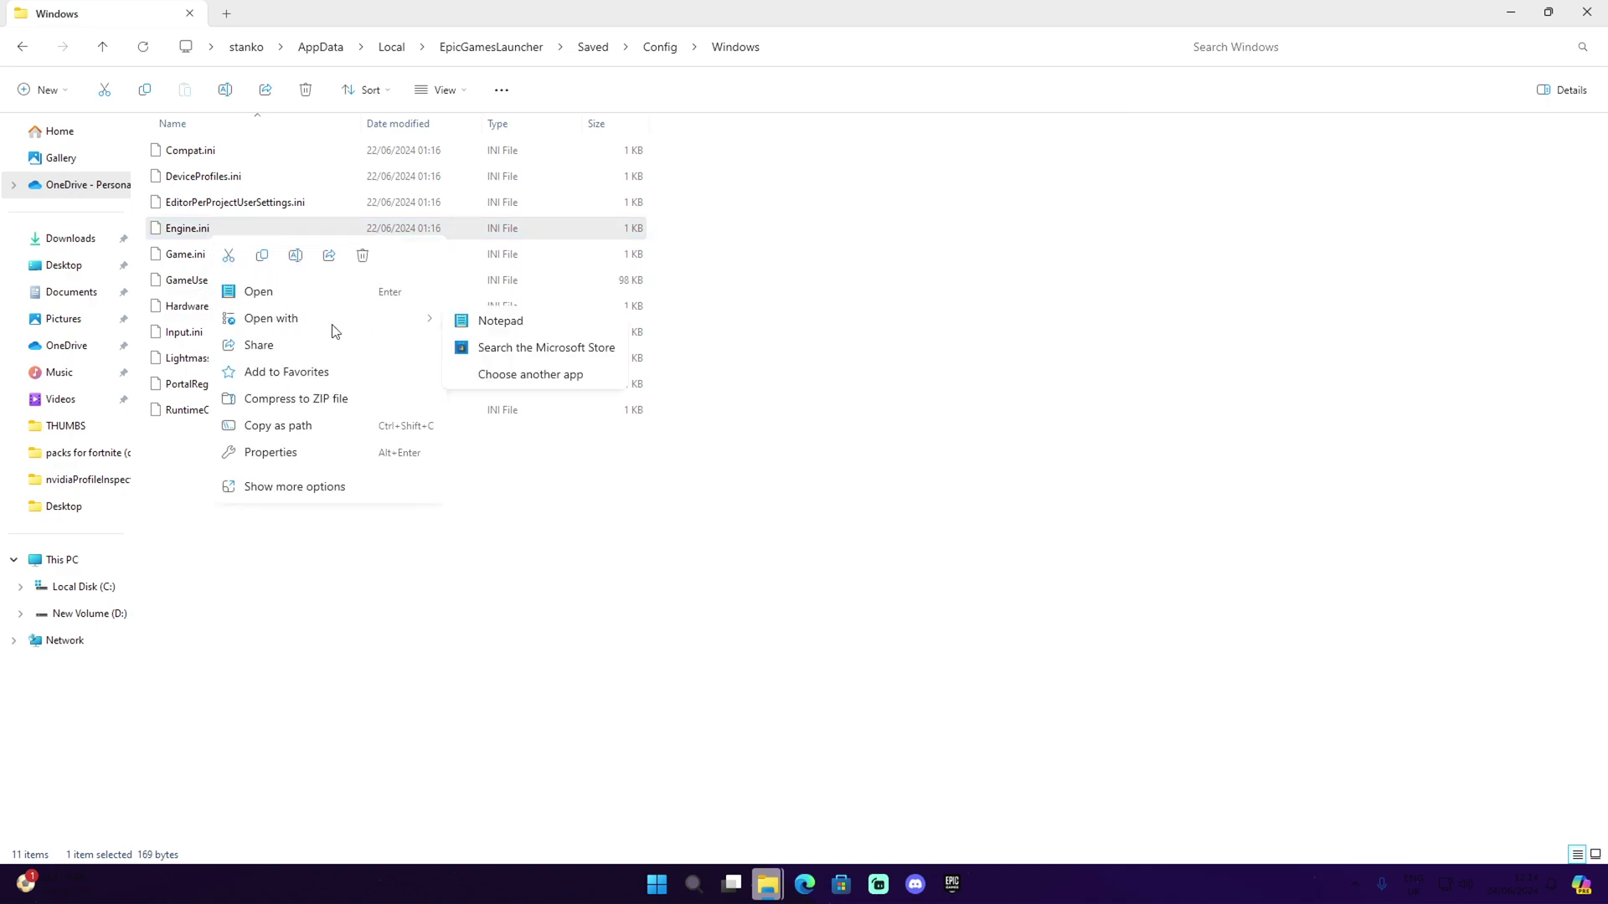
{"action": "left_click", "coordinate": [500, 321]}
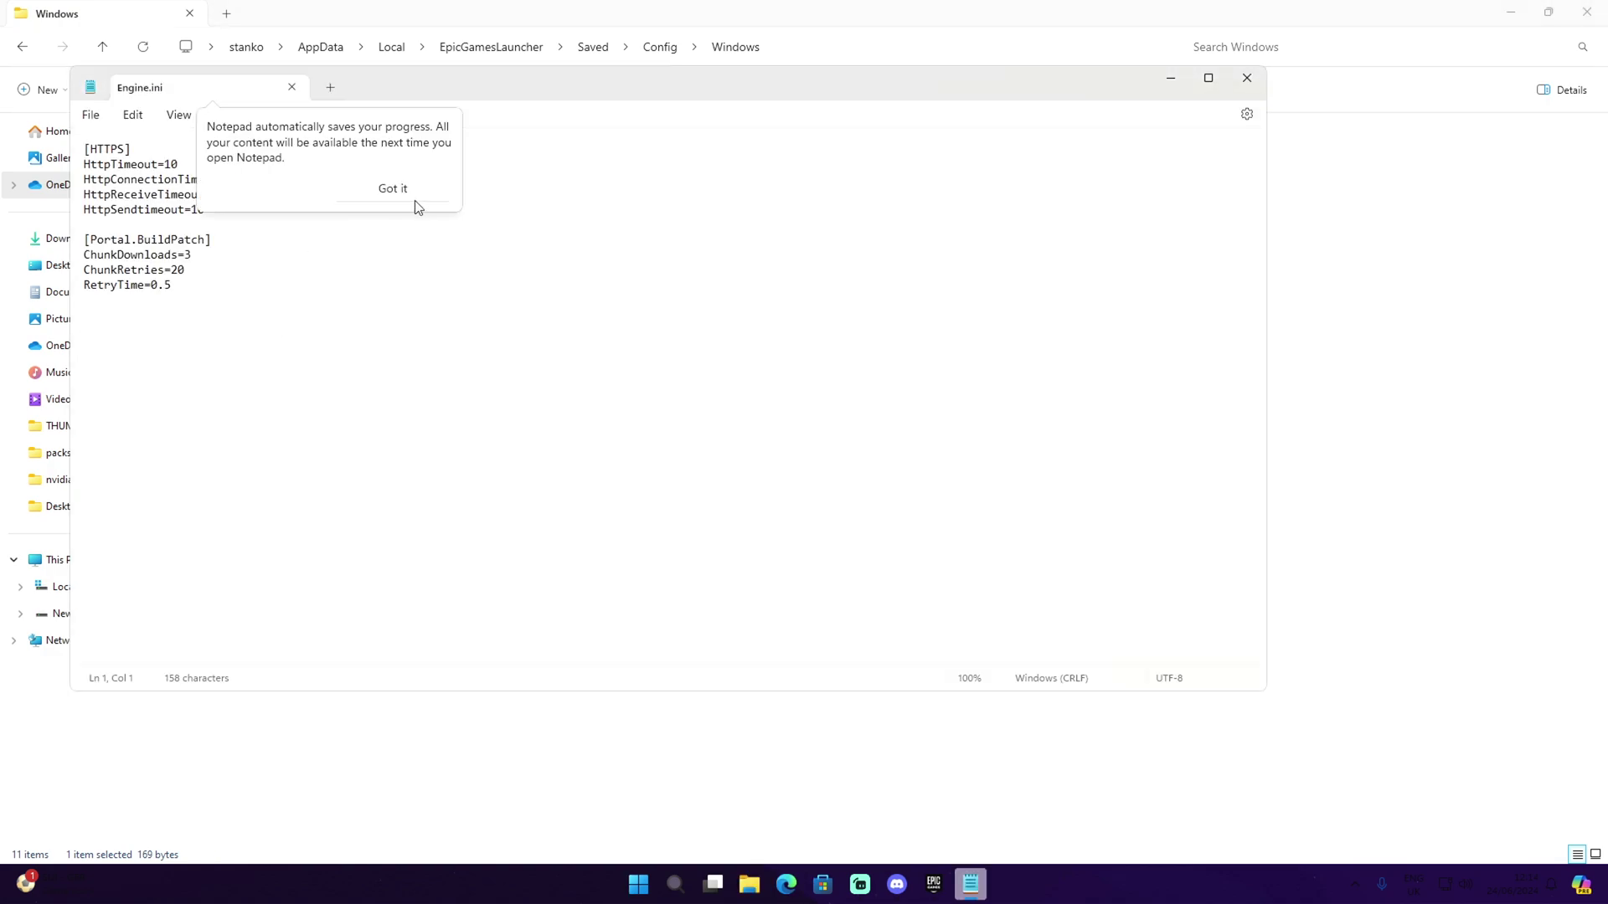
{"action": "left_click", "coordinate": [414, 201]}
{"action": "left_click_drag", "start_coordinate": [287, 300], "coordinate": [37, 177]}
{"action": "key", "text": "Delete"}
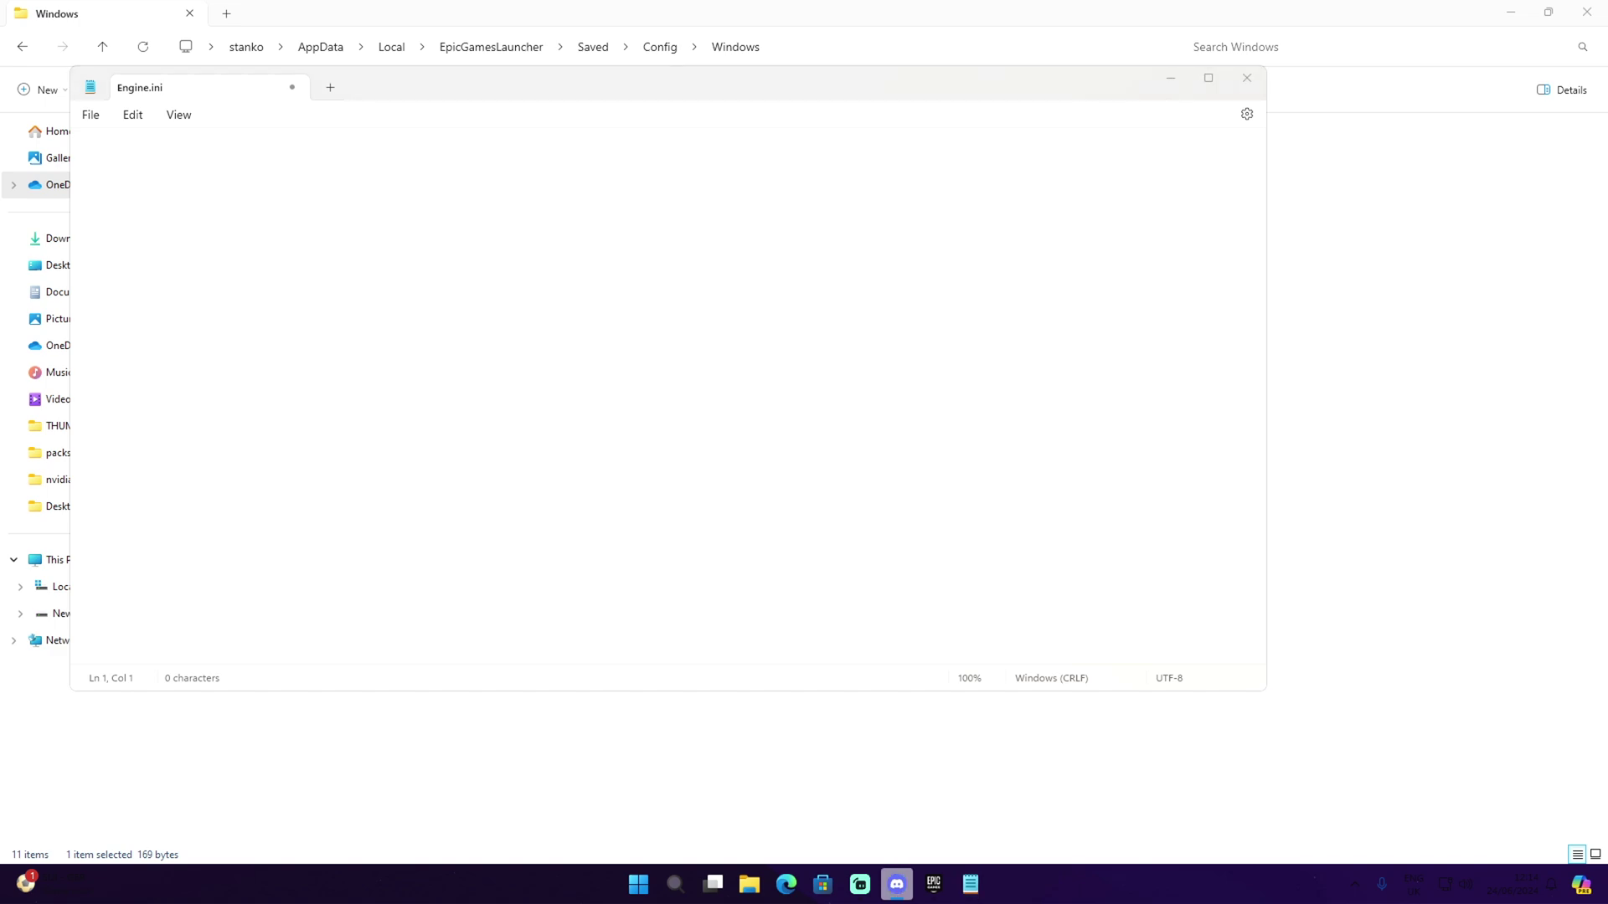
{"action": "left_click", "coordinate": [154, 207]}
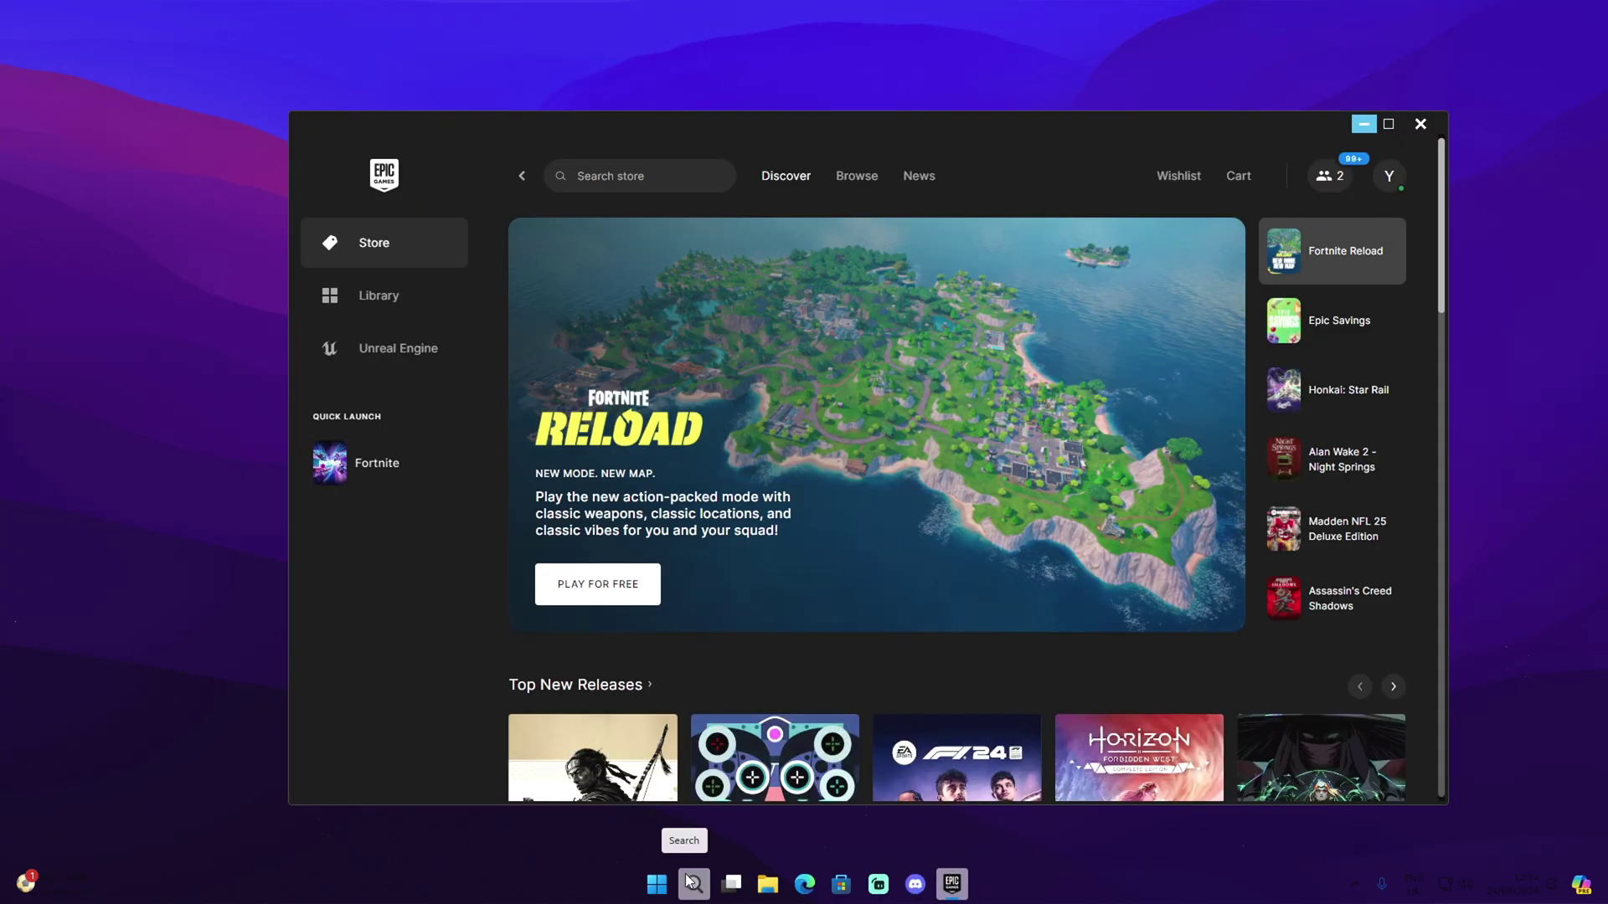
- Open Task Manager in a maximized window and show the detailed list of running processes
{"action": "left_click", "coordinate": [691, 883]}
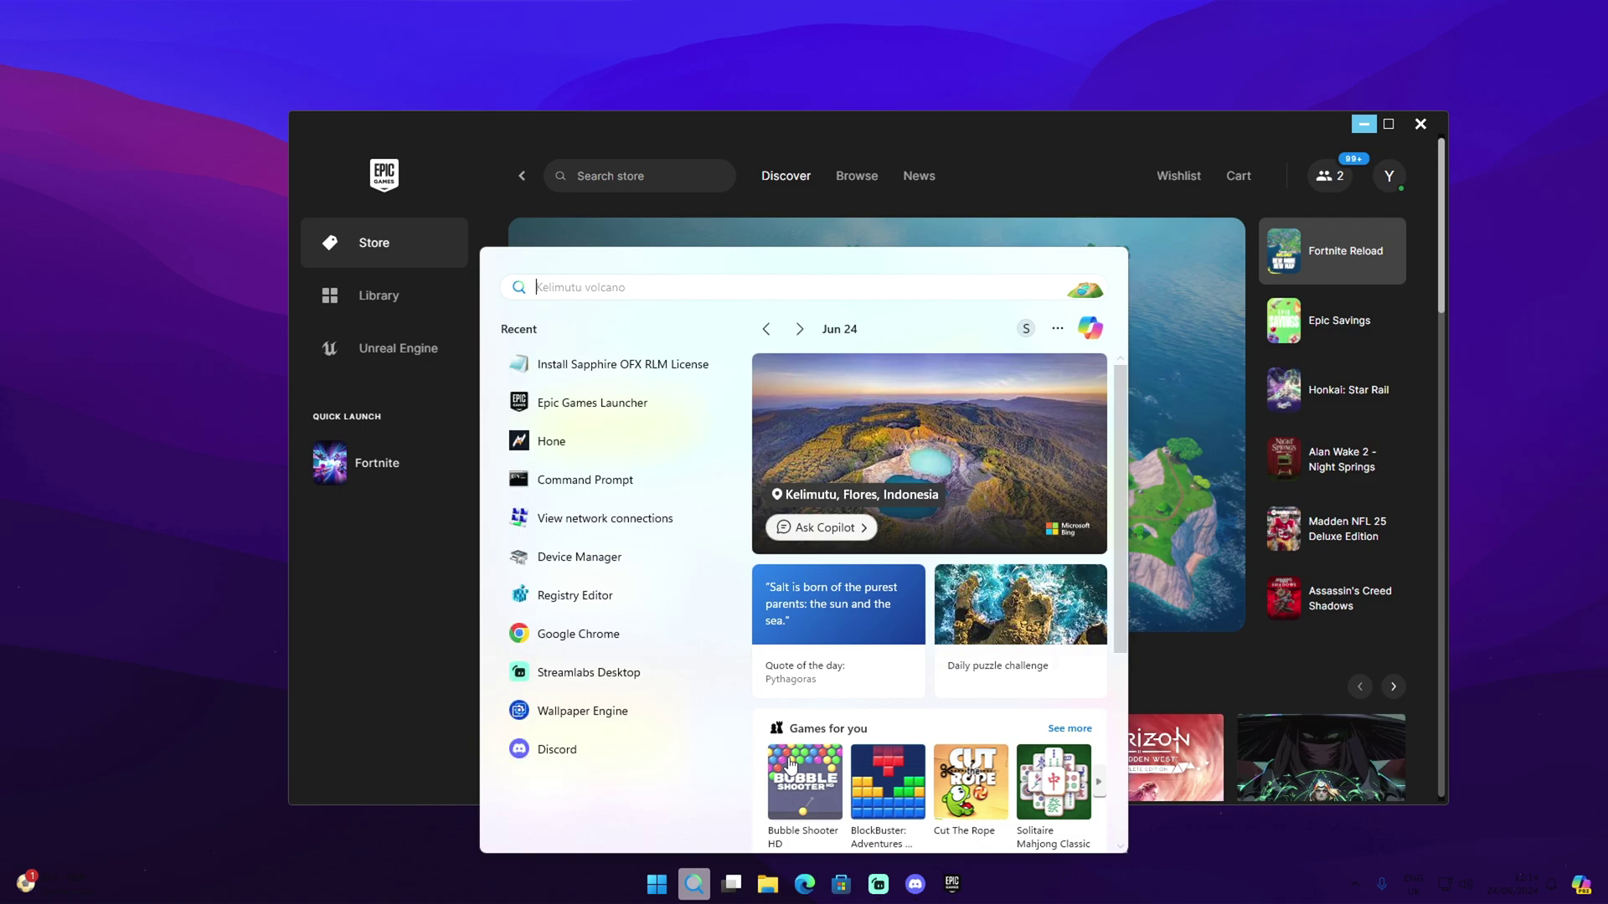
{"action": "type", "text": "task"}
{"action": "key", "text": "Return"}
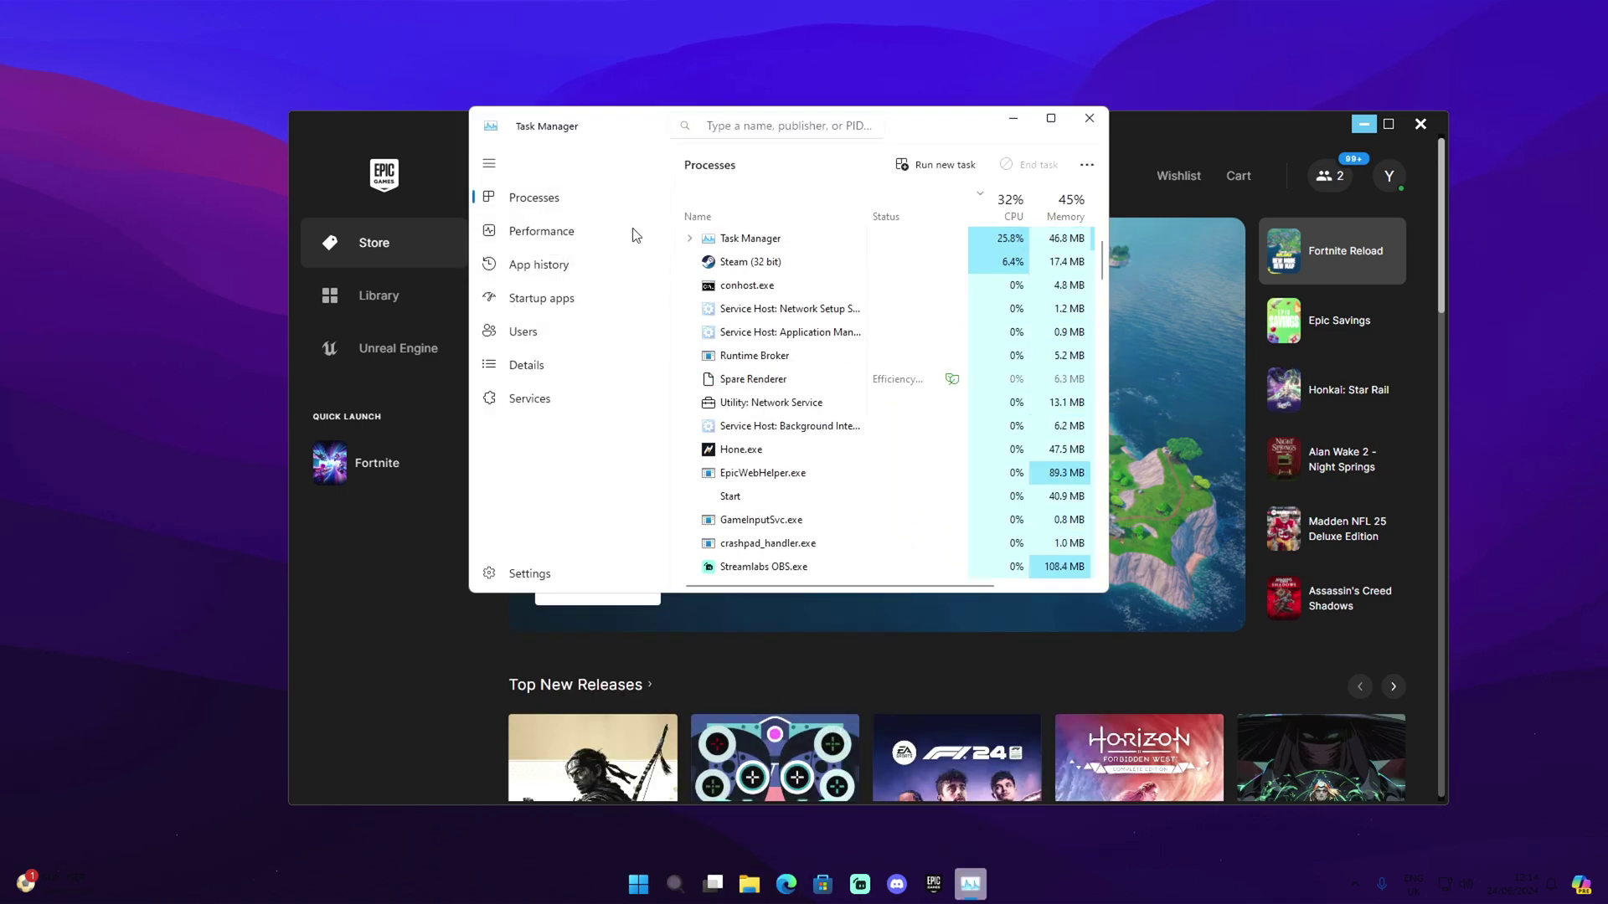
{"action": "left_click", "coordinate": [1050, 118]}
{"action": "scroll", "coordinate": [340, 339], "scroll_direction": "down", "scroll_amount": 2}
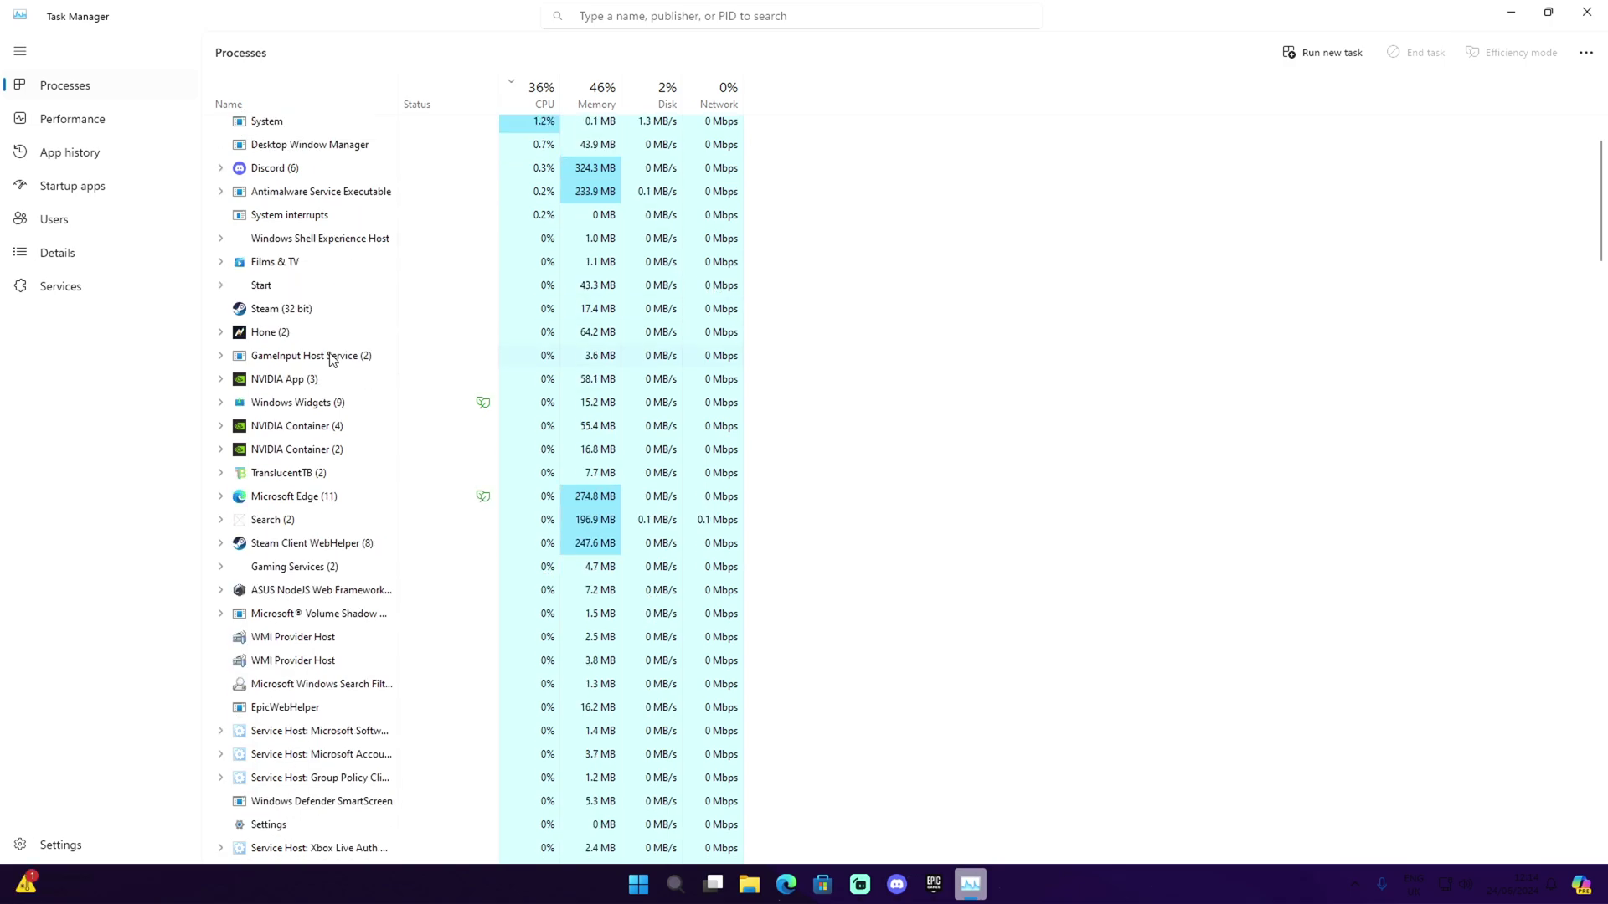
{"action": "left_click", "coordinate": [223, 210]}
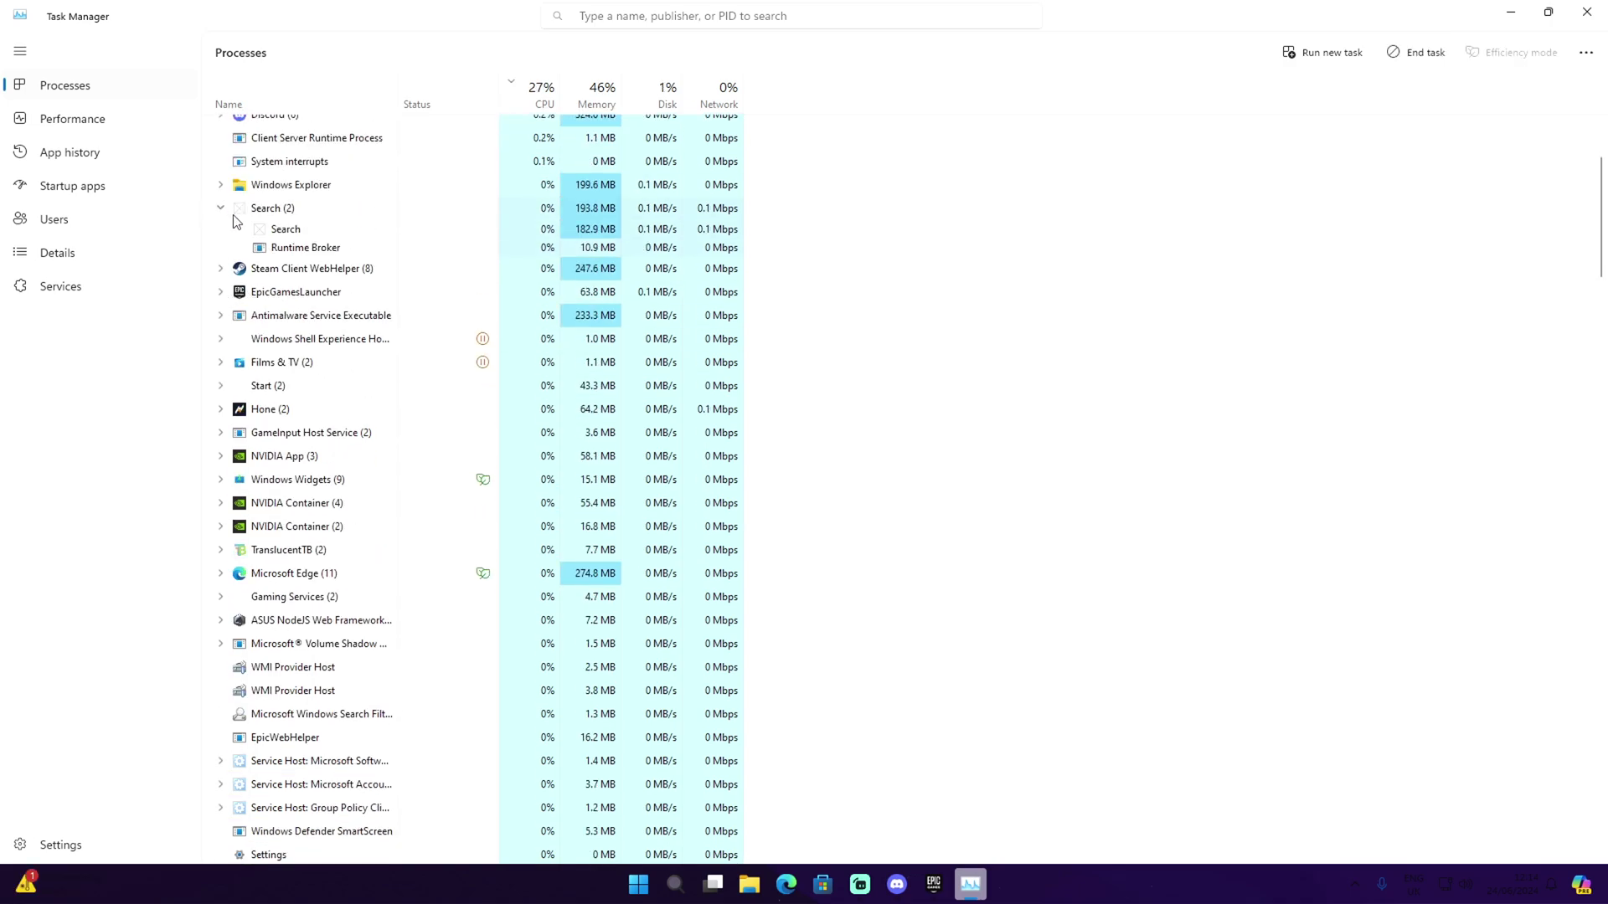
{"action": "left_click", "coordinate": [57, 252]}
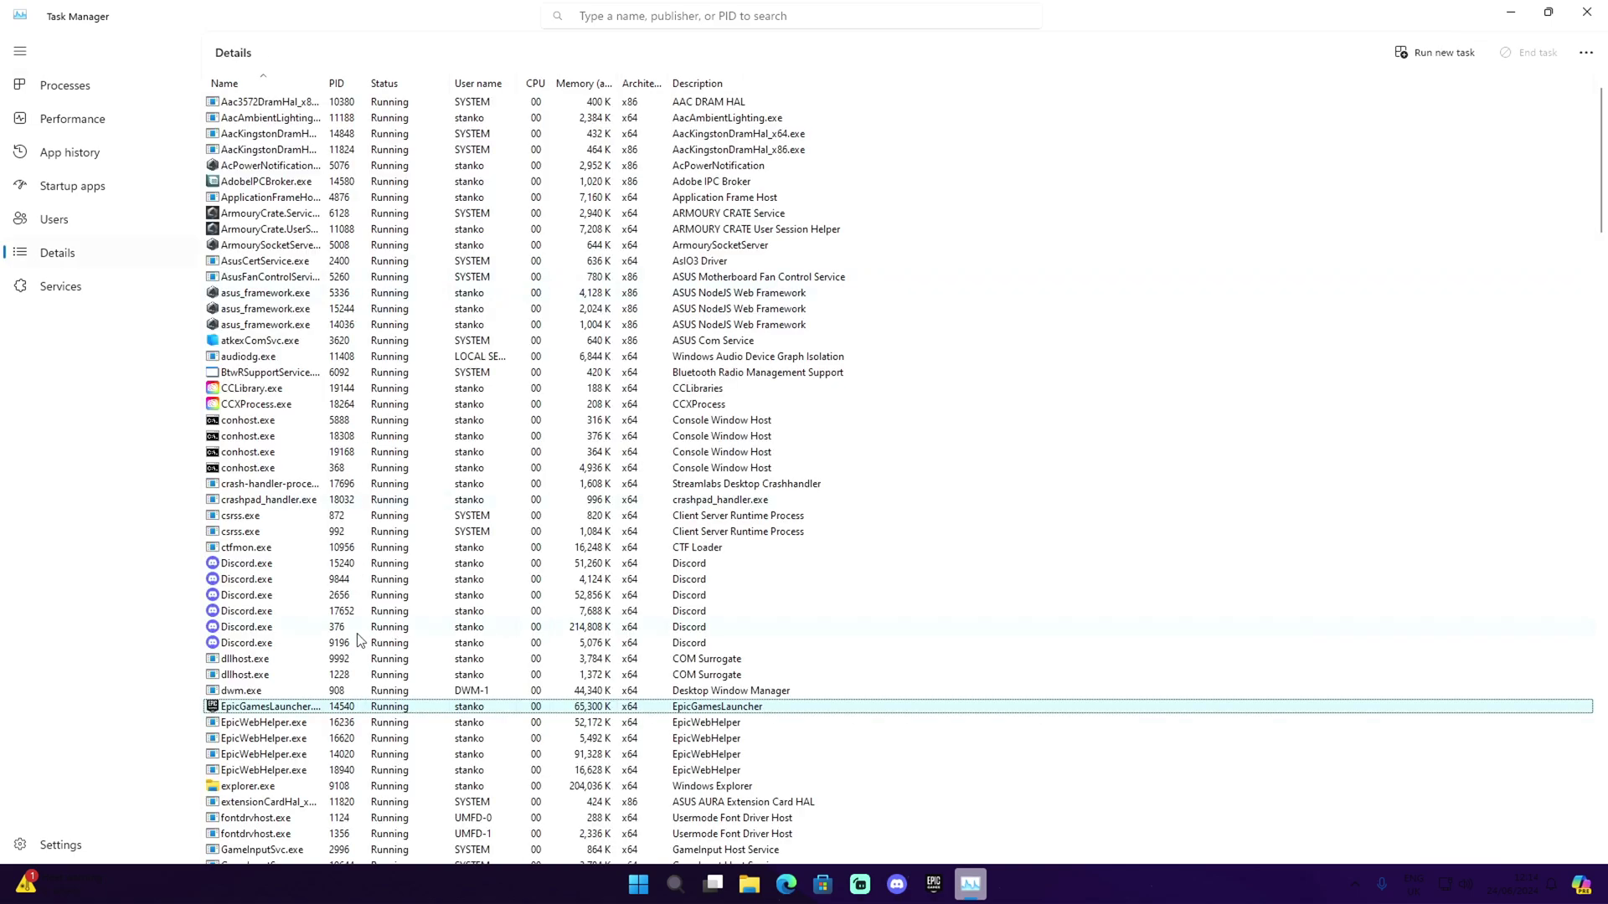
- Set the priority of the EpicGamesLauncher.exe process to Above normal and confirm the change
{"action": "scroll", "coordinate": [360, 640], "scroll_direction": "down", "scroll_amount": 5}
{"action": "right_click", "coordinate": [297, 471]}
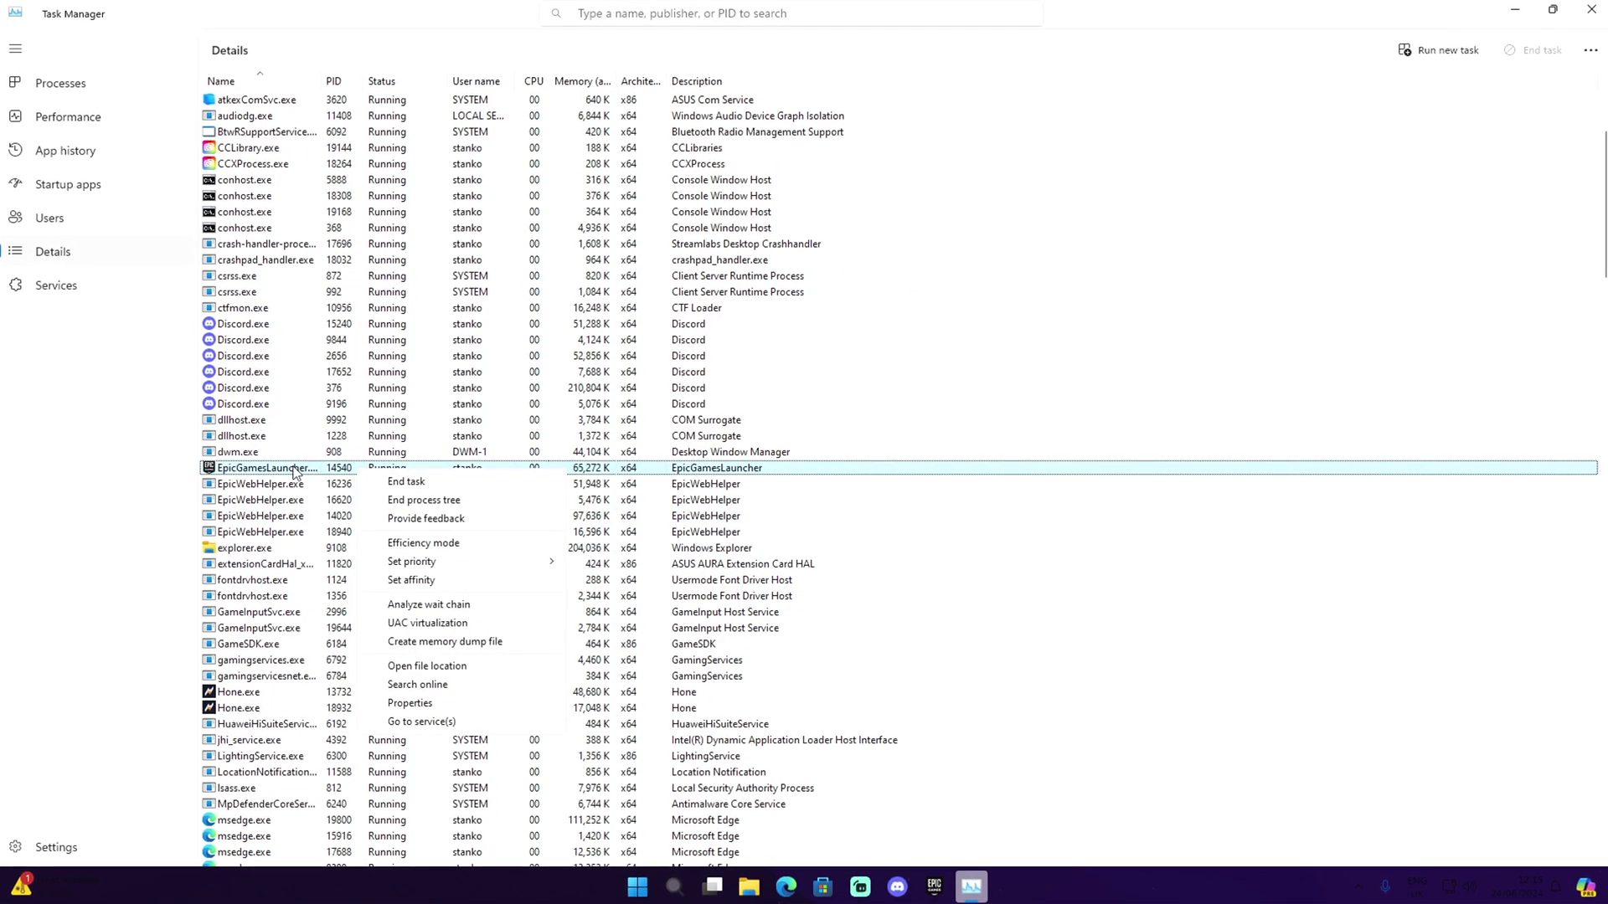
{"action": "mouse_move", "coordinate": [440, 561]}
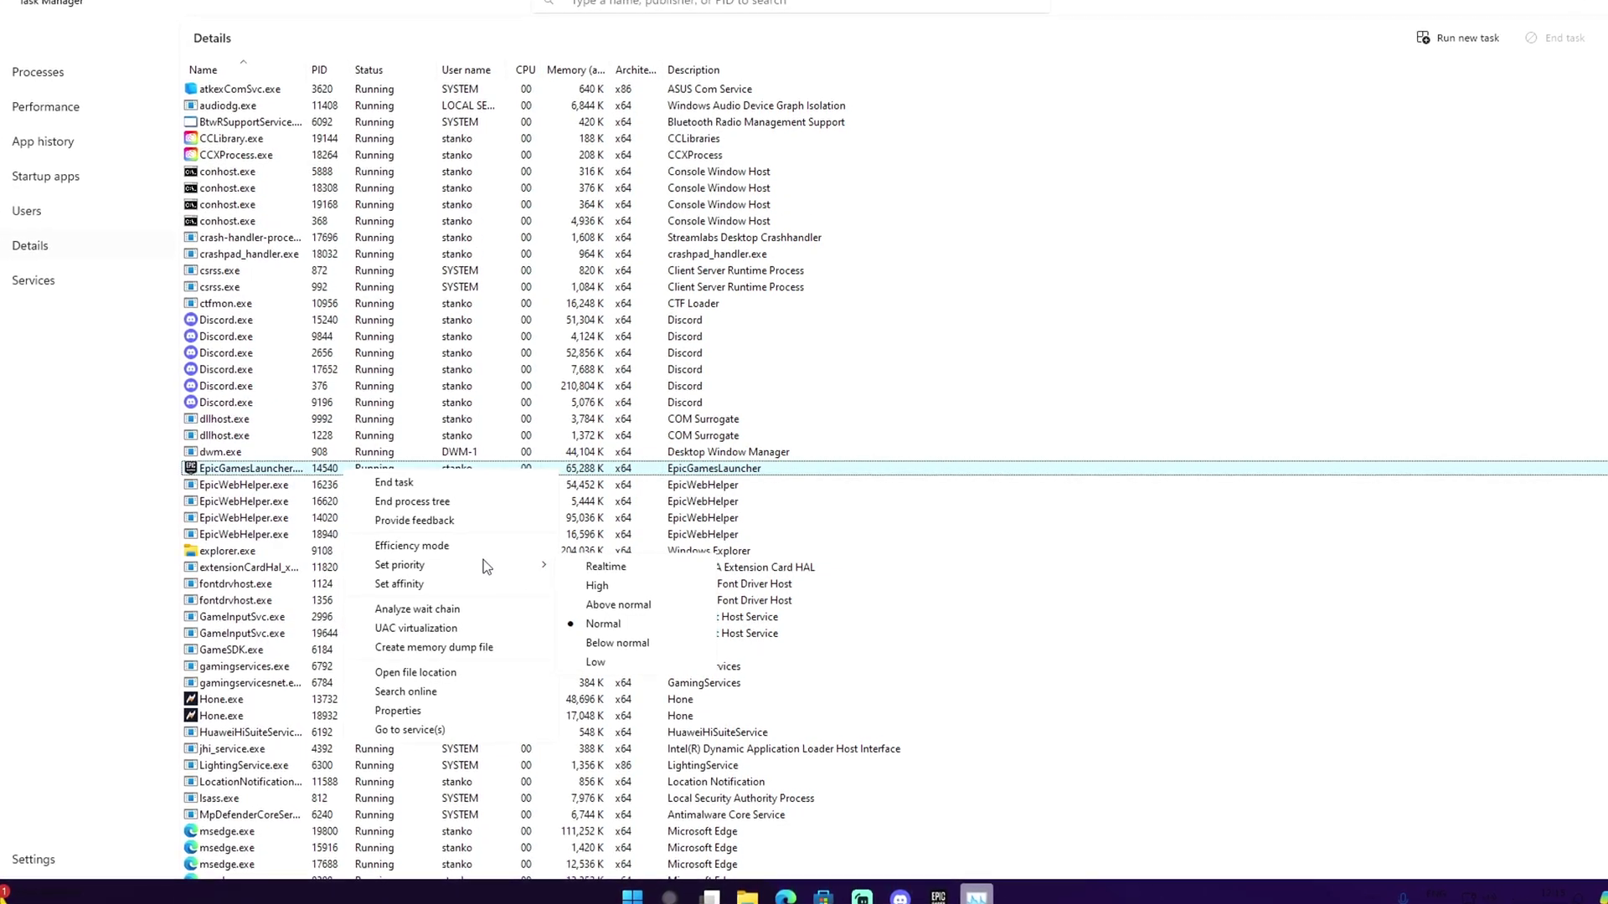
{"action": "left_click", "coordinate": [608, 607]}
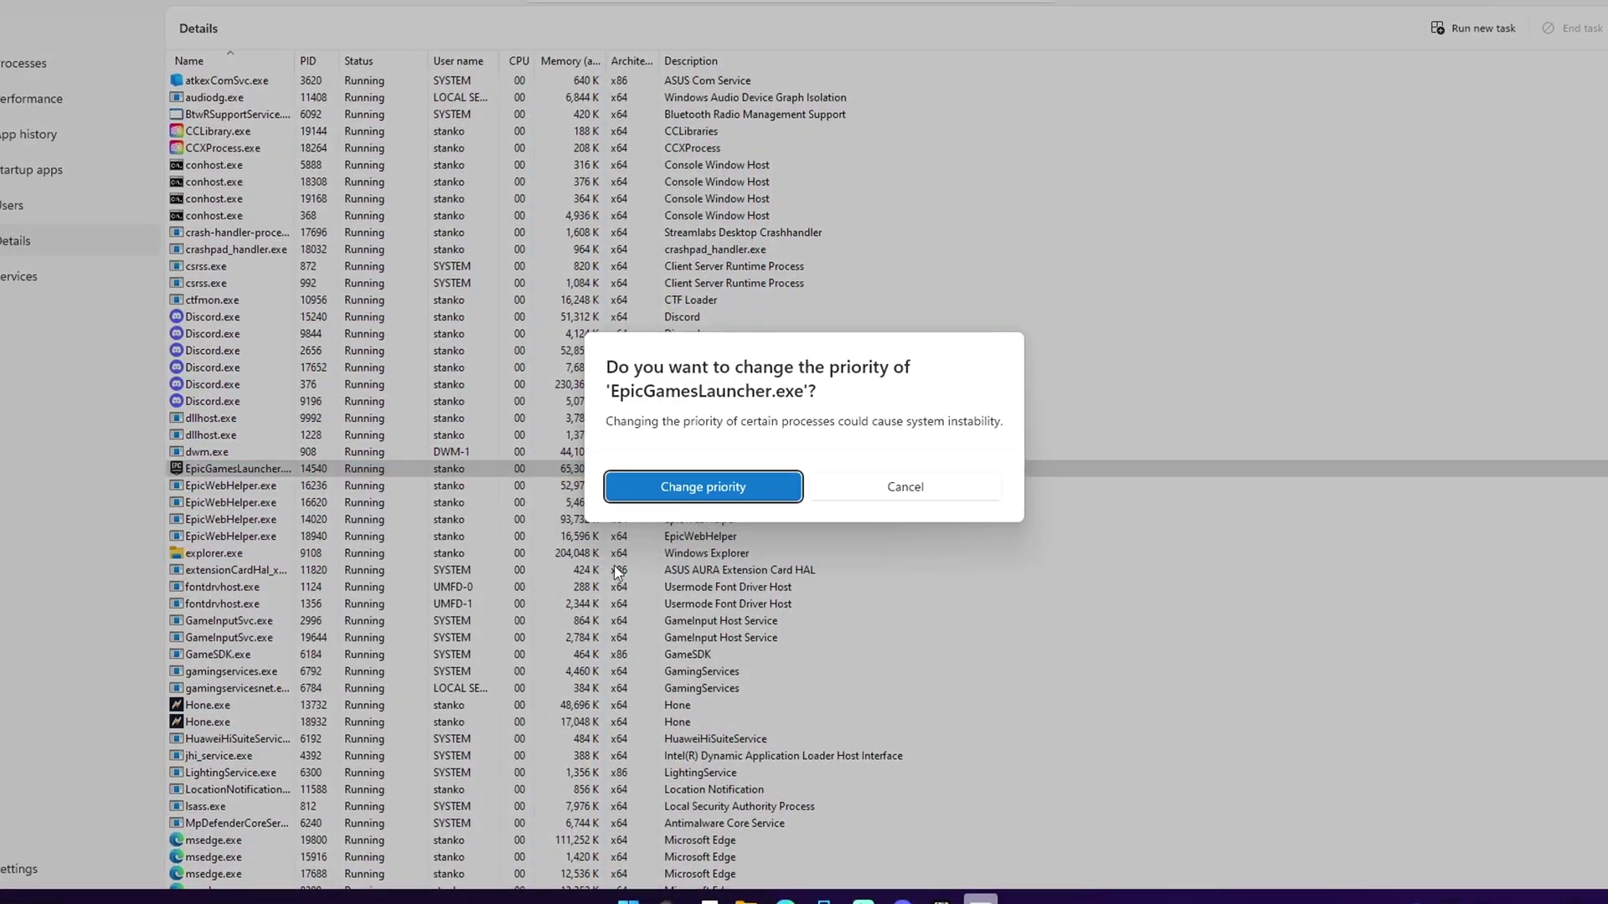
{"action": "left_click", "coordinate": [717, 491]}
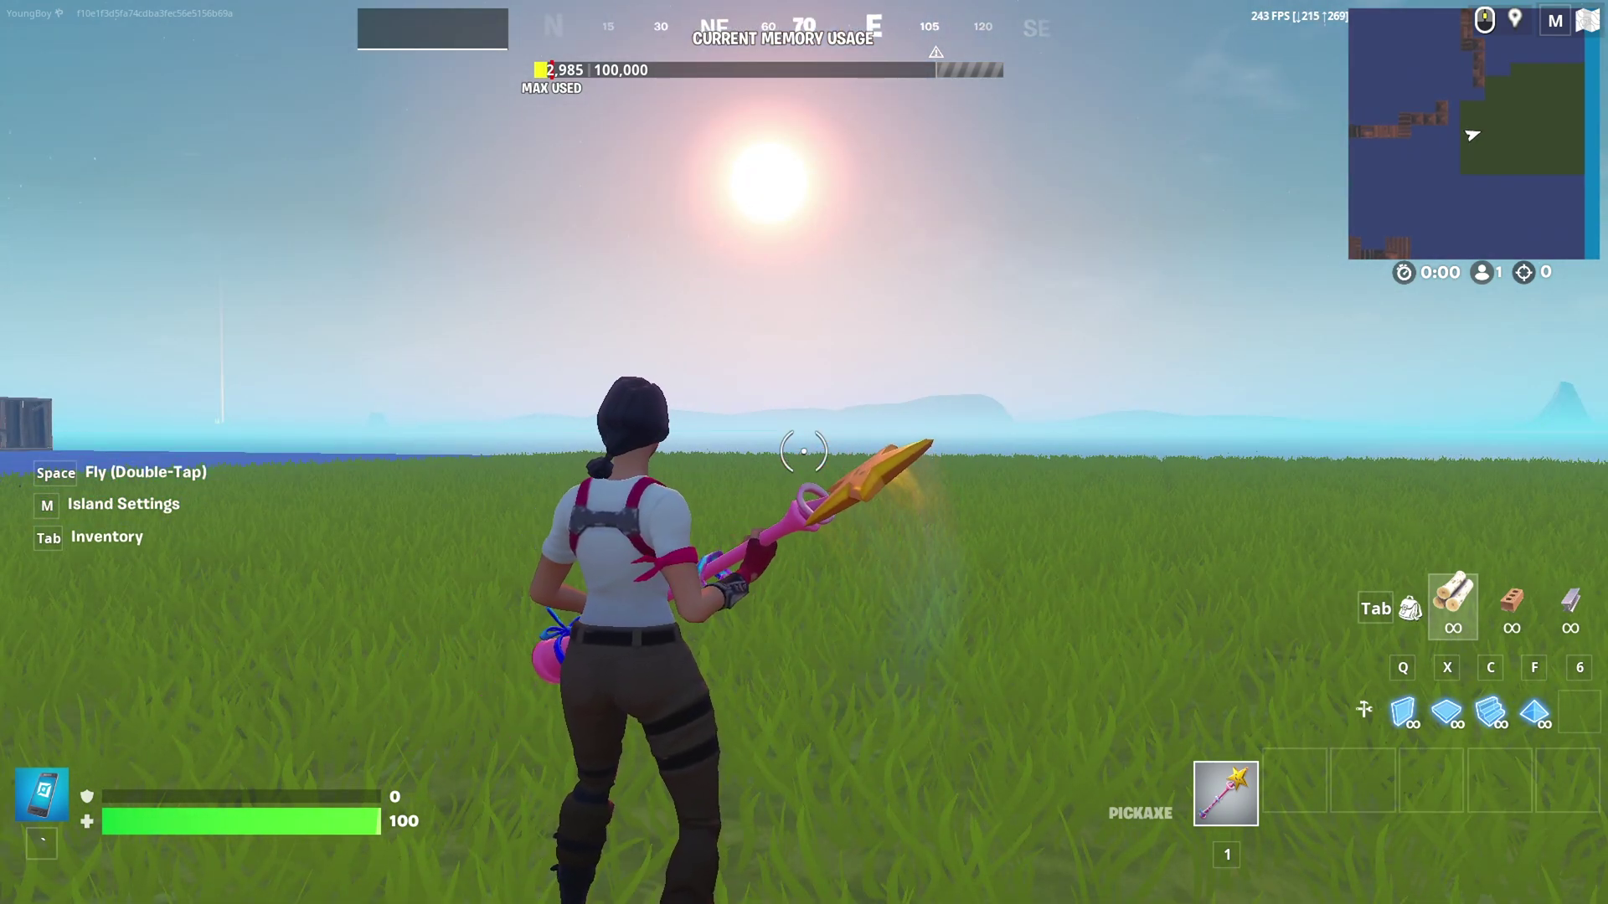
{"action": "key", "text": "w"}
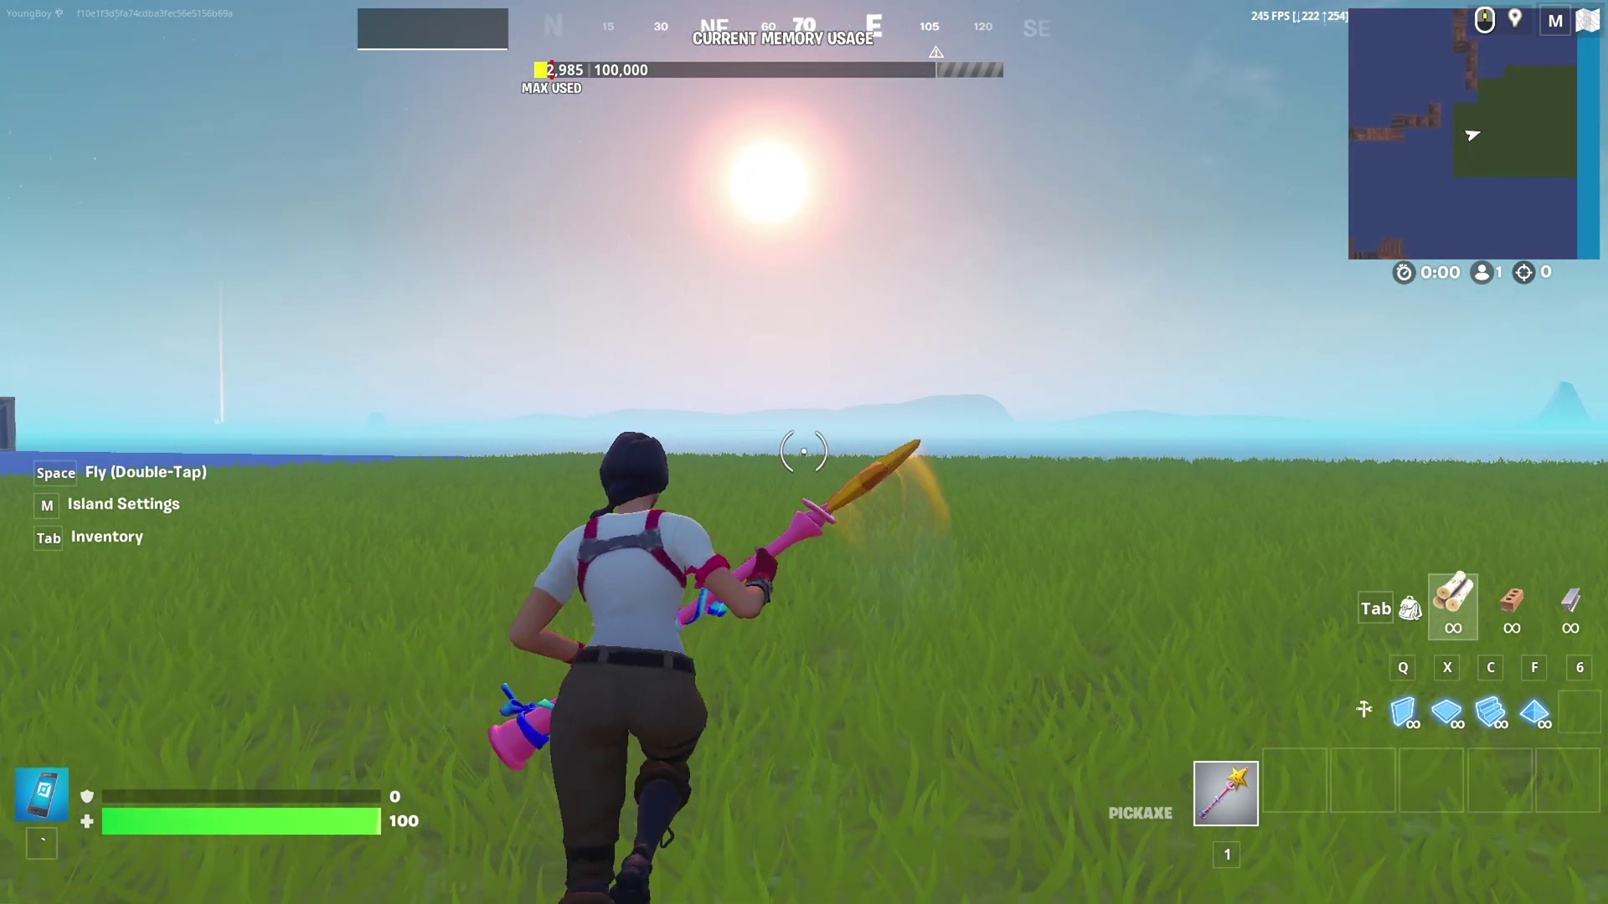